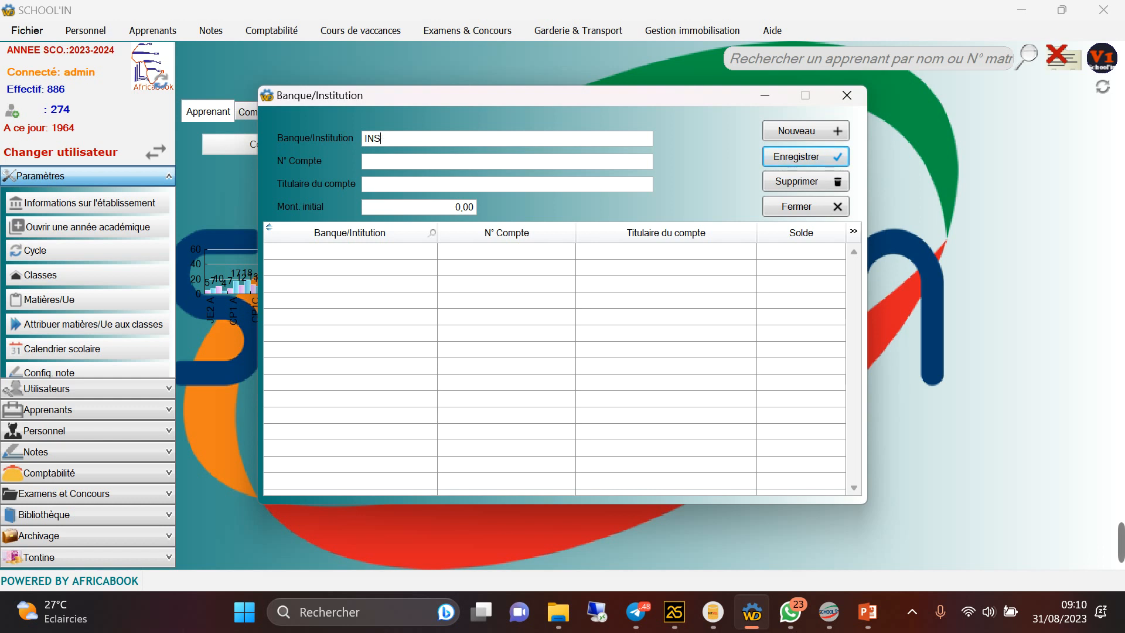
{"action": "type", "text": "STITUT"}
{"action": "key", "text": "BackSpace"}
{"action": "key", "text": "BackSpace"}
{"action": "key", "text": "BackSpace"}
{"action": "key", "text": "BackSpace"}
{"action": "key", "text": "BackSpace"}
{"action": "key", "text": "BackSpace"}
{"action": "key", "text": "BackSpace"}
{"action": "key", "text": "BackSpace"}
{"action": "key", "text": "BackSpace"}
Enter BOA as the bank, fill in the account number, and set the holder to MOI and the initial amount to 2 000 000
{"action": "type", "text": "BOA"}
{"action": "key", "text": "Tab"}
{"action": "type", "text": "XXXXXX0001"}
{"action": "key", "text": "Tab"}
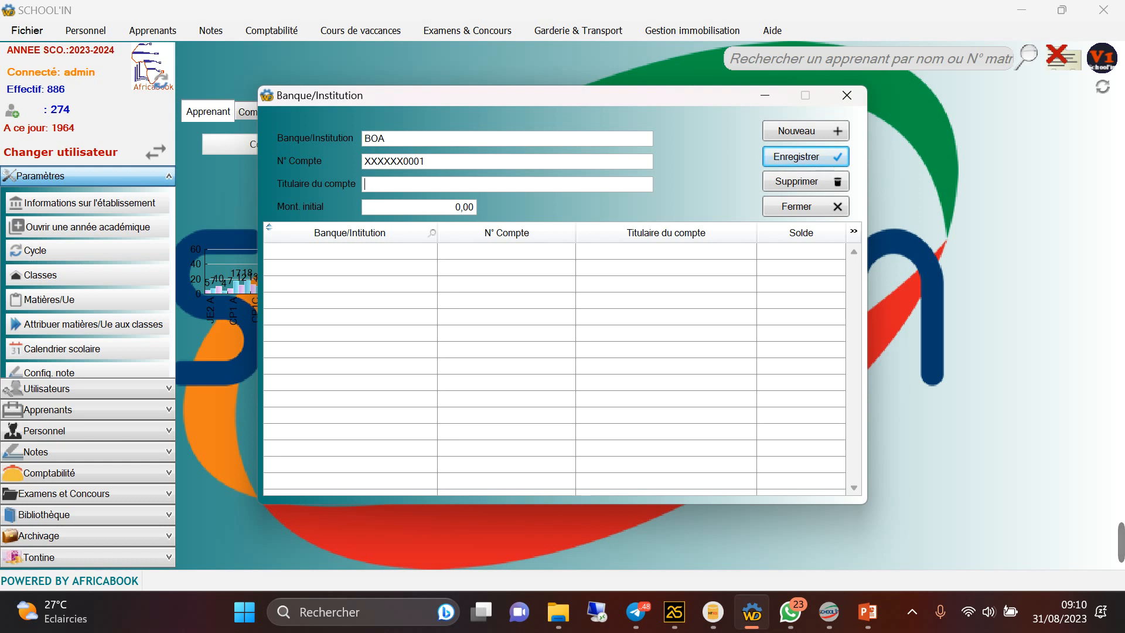
{"action": "type", "text": "MOI"}
{"action": "key", "text": "Tab"}
{"action": "type", "text": "2000000"}
{"action": "key", "text": "Tab"}
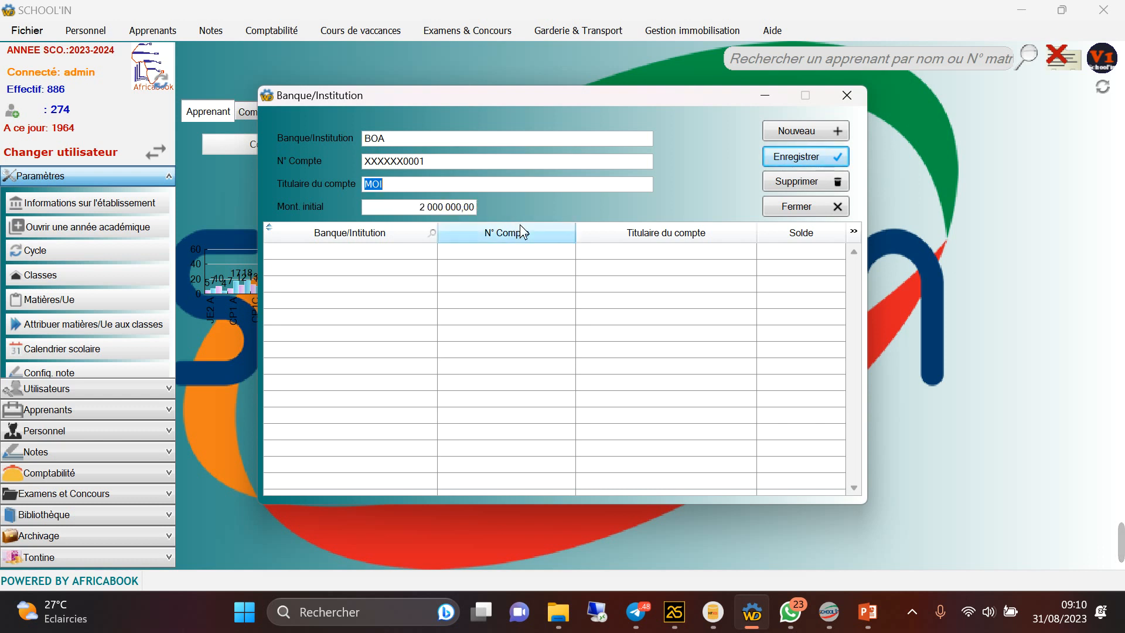
Save the new BOA bank account, acknowledge the message and close the bank/institution window
{"action": "left_click", "coordinate": [796, 157]}
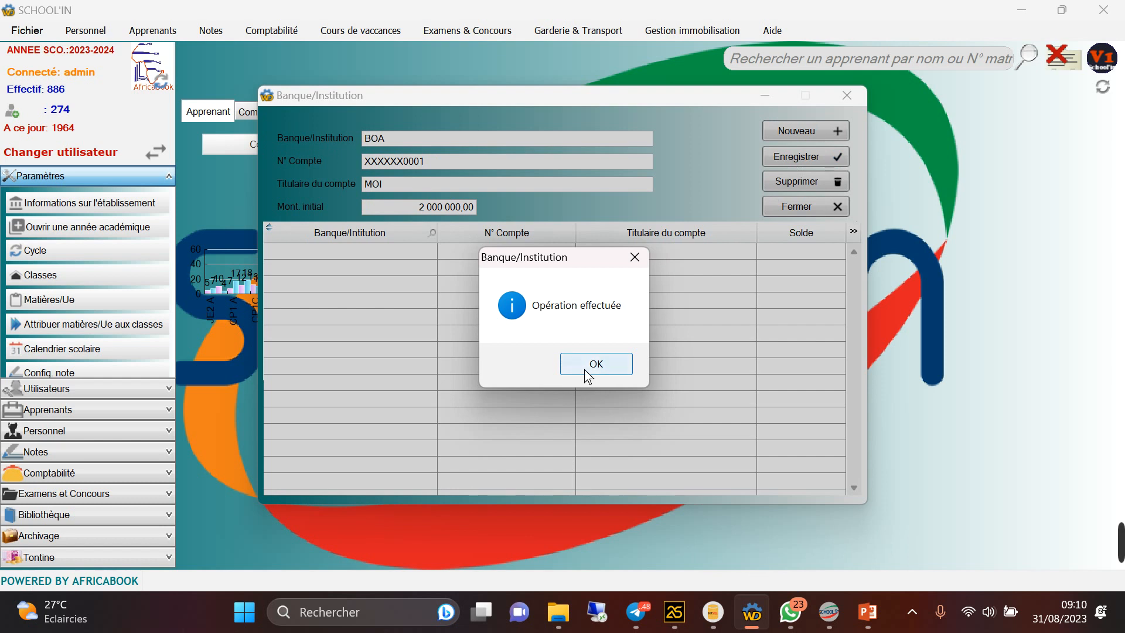
{"action": "left_click", "coordinate": [588, 377]}
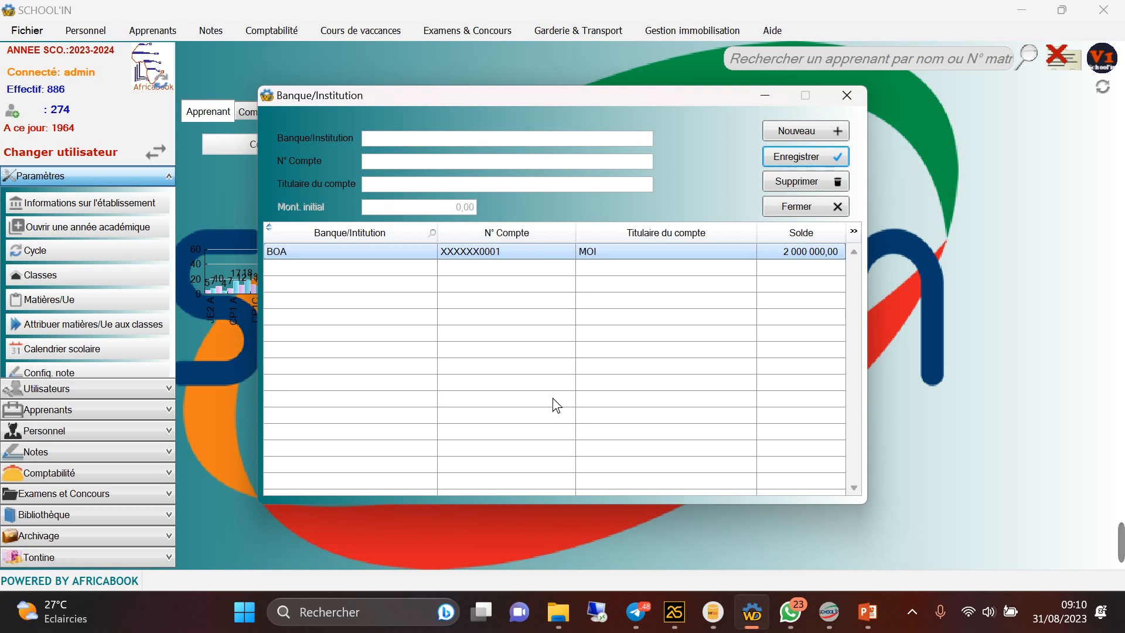
{"action": "left_click", "coordinate": [844, 97]}
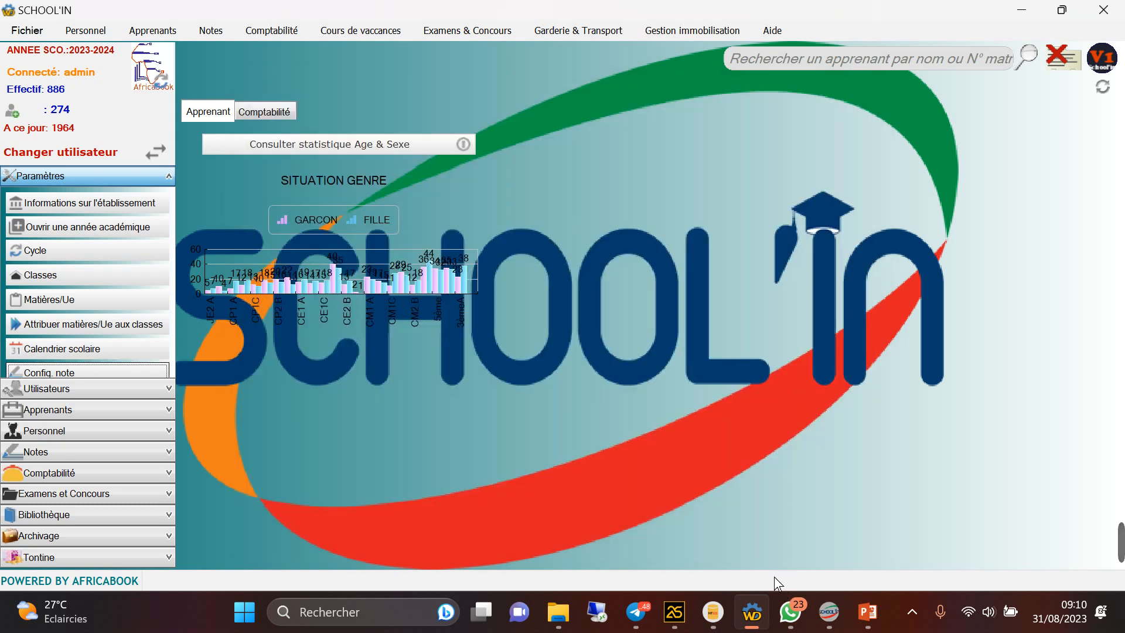
Switch to the PowerPoint presentation and replace VERSEMENTS with RETRAITS in the slide's second item
{"action": "mouse_move", "coordinate": [868, 612]}
{"action": "left_click", "coordinate": [860, 548]}
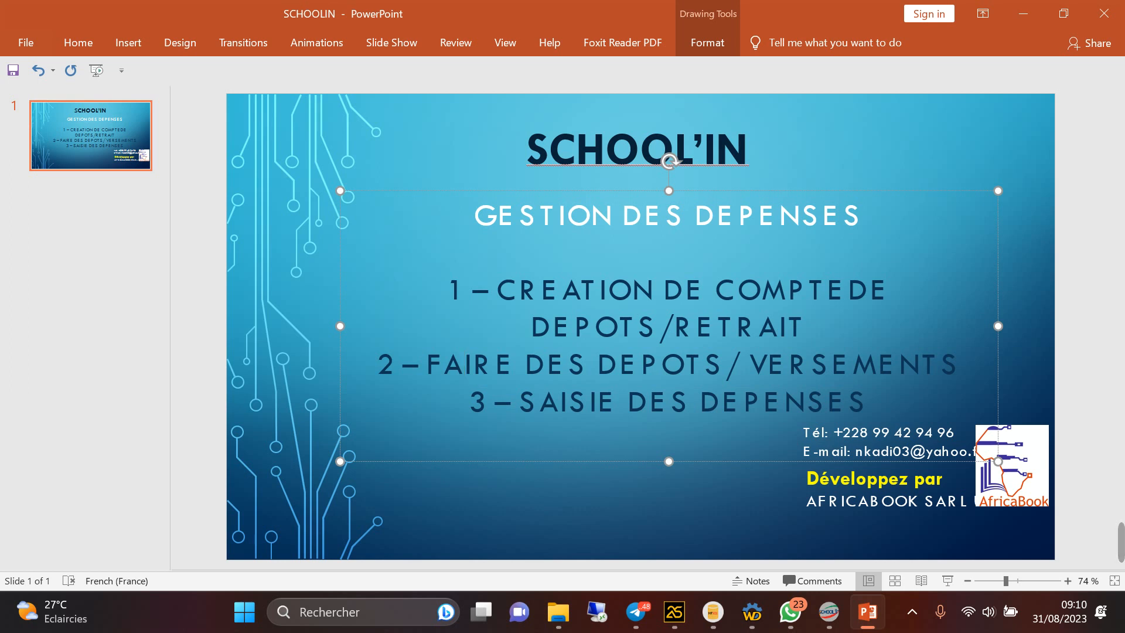
{"action": "left_click_drag", "start_coordinate": [749, 365], "coordinate": [962, 364]}
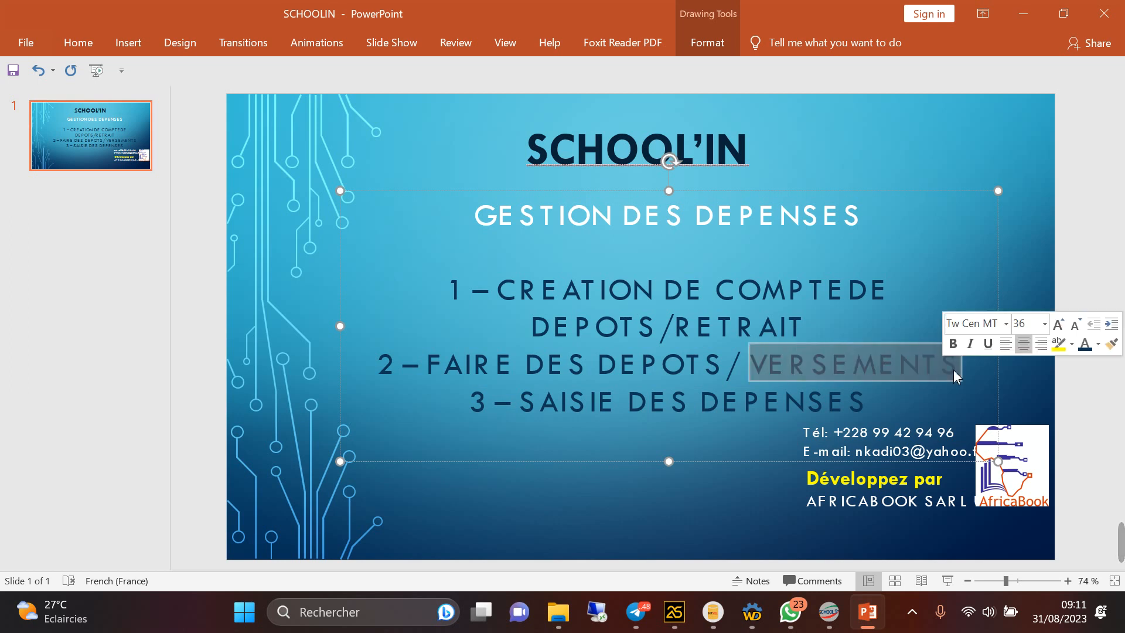
{"action": "type", "text": "RE"}
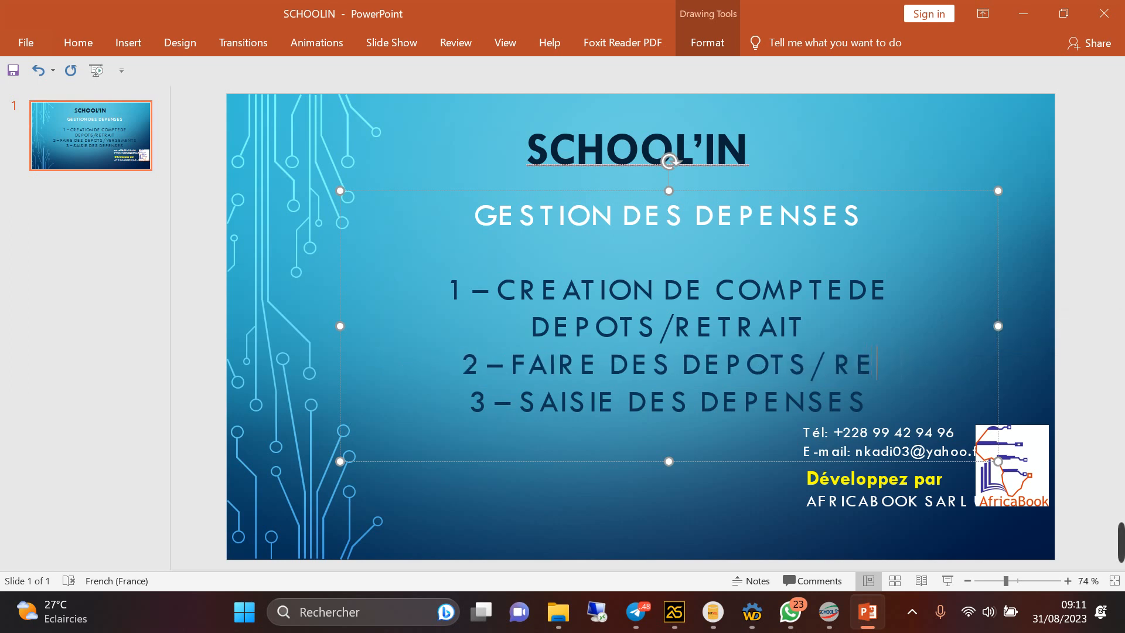
{"action": "type", "text": "TRAITS"}
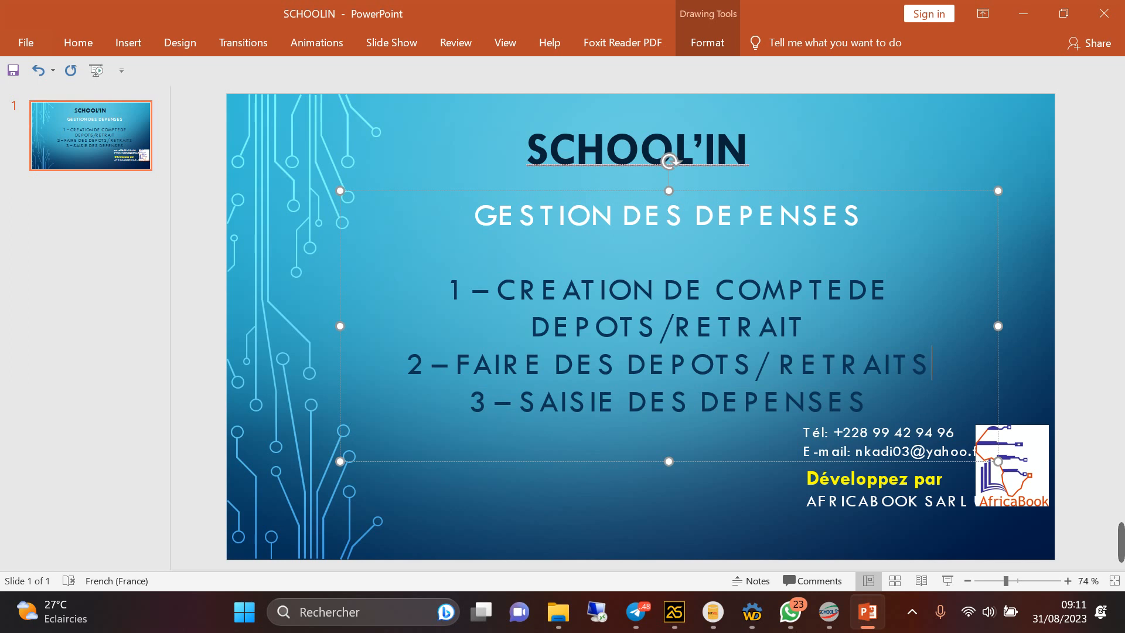
Switch back to SCHOOL'IN, open the Caisse recette statement from accounting, check the current balance and close the statement
{"action": "left_click", "coordinate": [752, 612]}
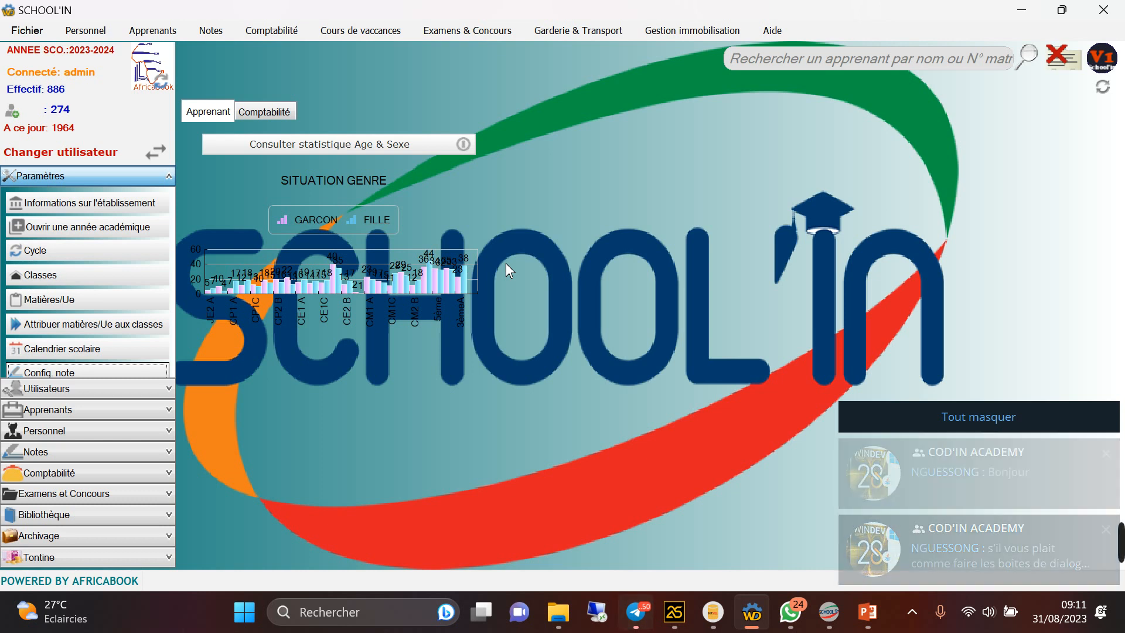
{"action": "left_click", "coordinate": [97, 475]}
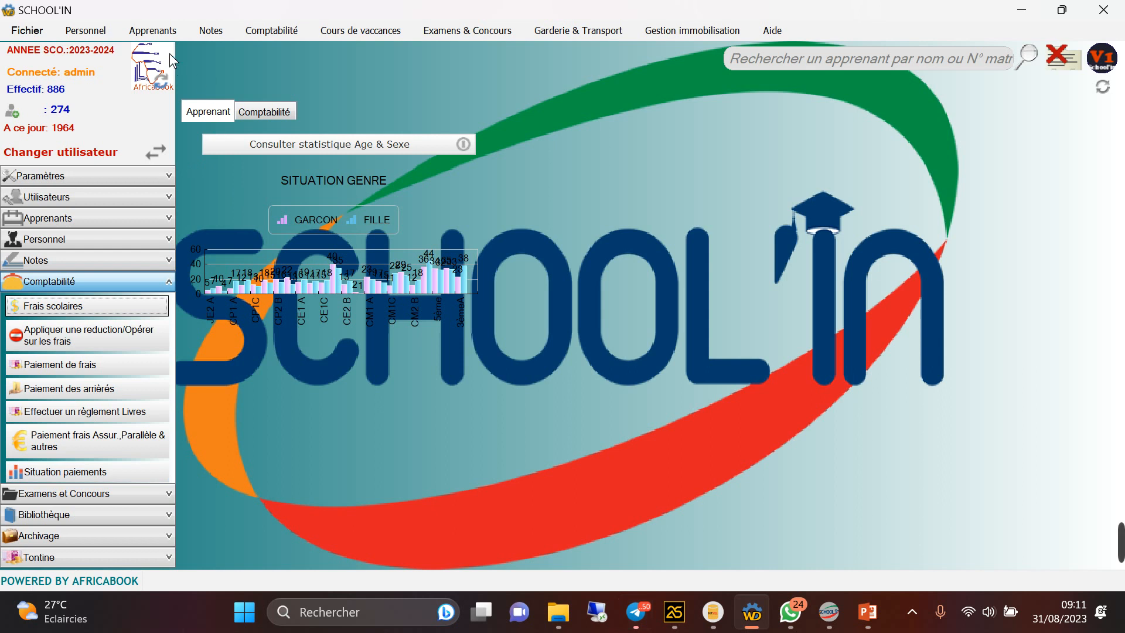
{"action": "left_click", "coordinate": [252, 32]}
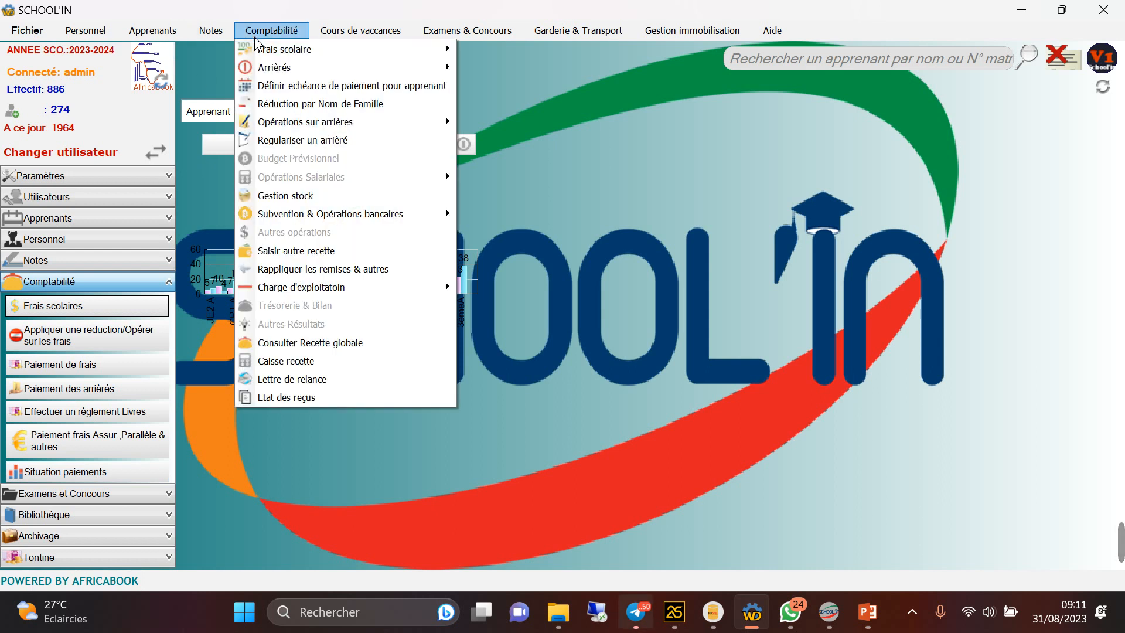
{"action": "left_click", "coordinate": [278, 361]}
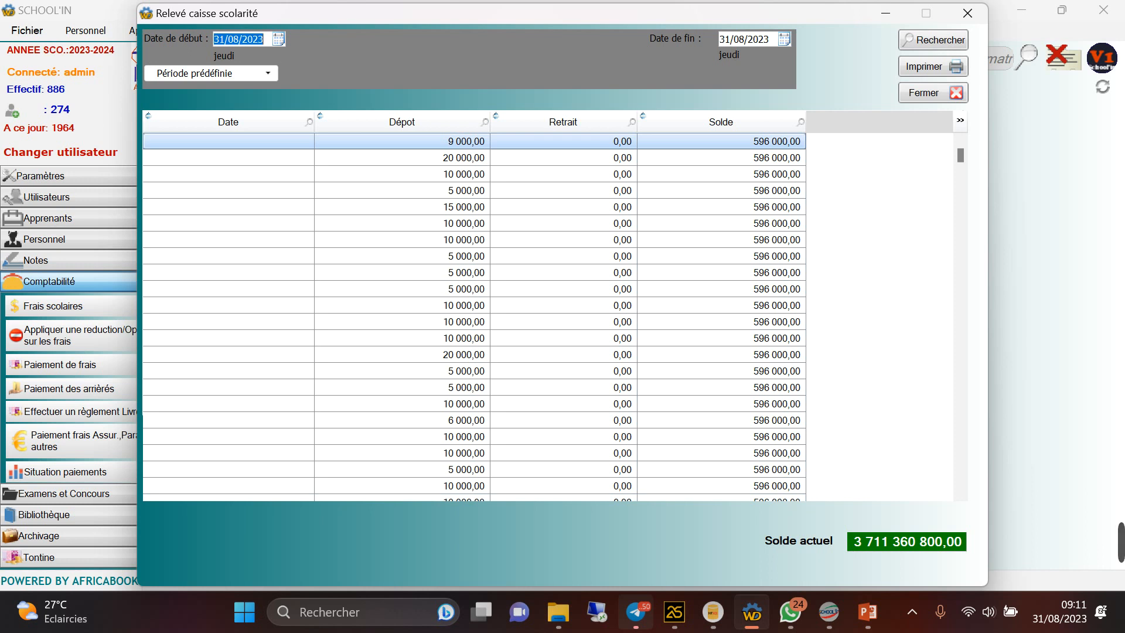
{"action": "left_click", "coordinate": [907, 542]}
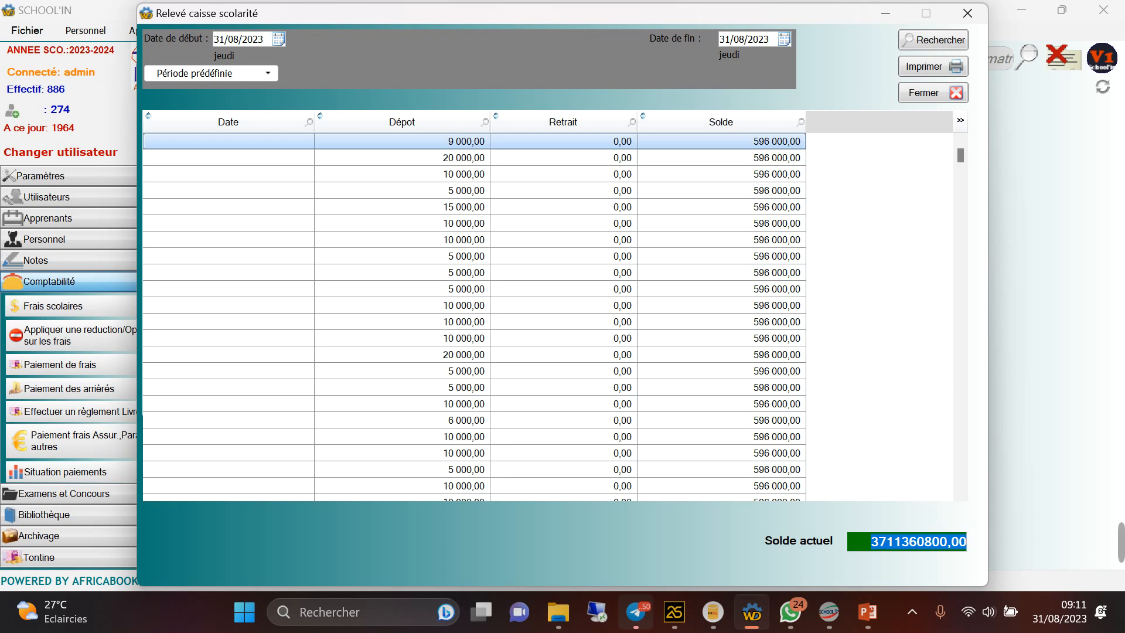
{"action": "left_click", "coordinate": [886, 542]}
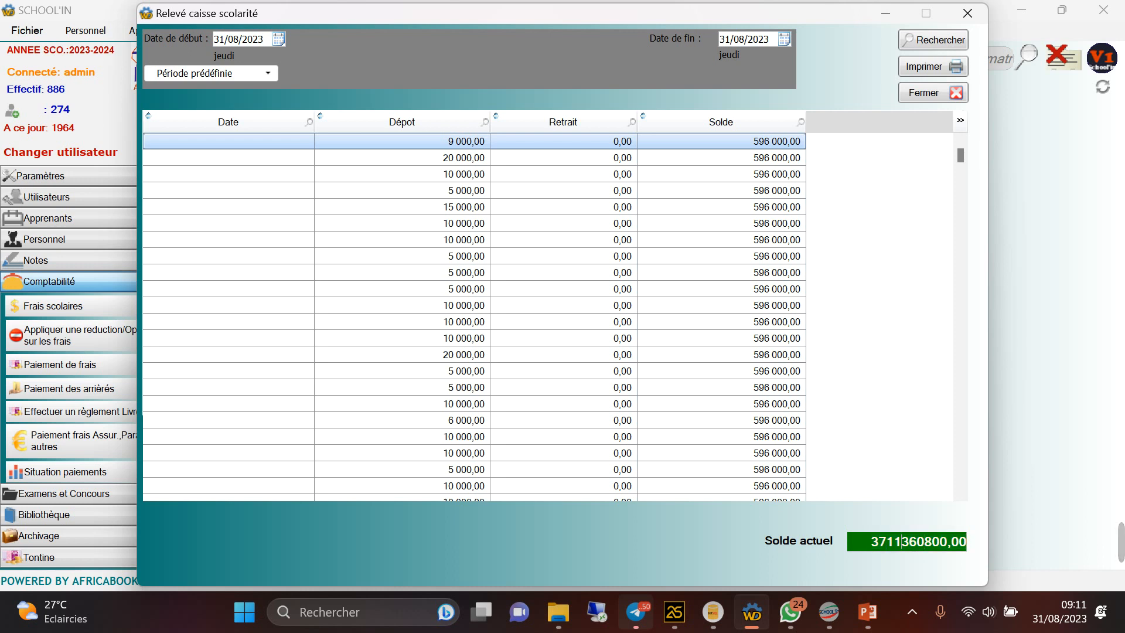
{"action": "left_click", "coordinate": [966, 12]}
Reorganise the school-fee cash account, confirming the recalculation for all years
{"action": "left_click", "coordinate": [774, 31]}
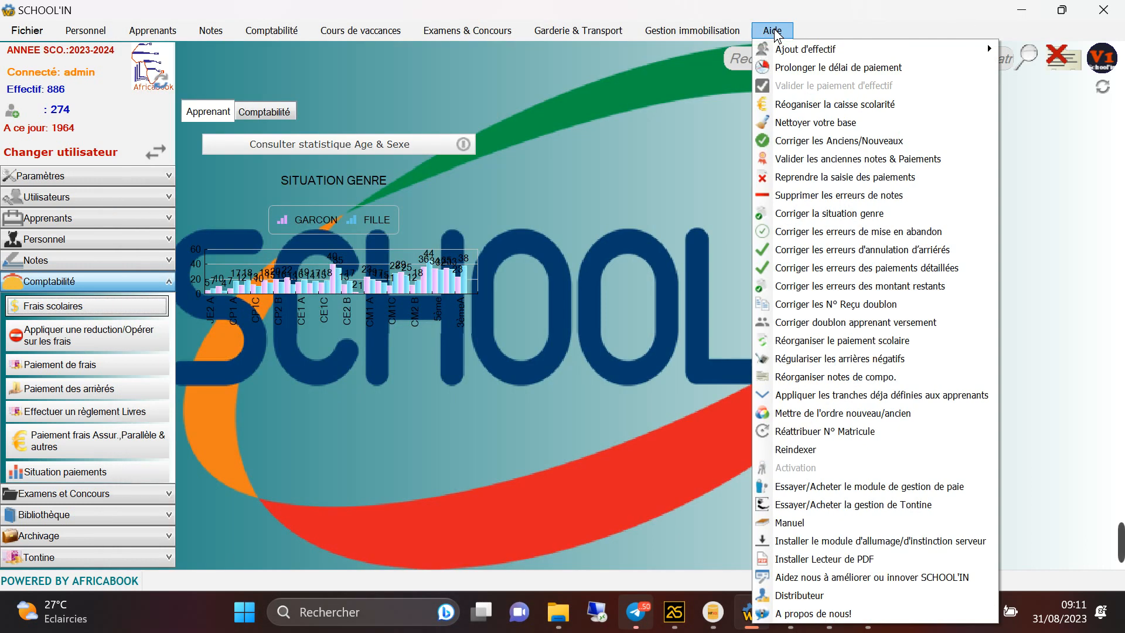
{"action": "left_click", "coordinate": [810, 104]}
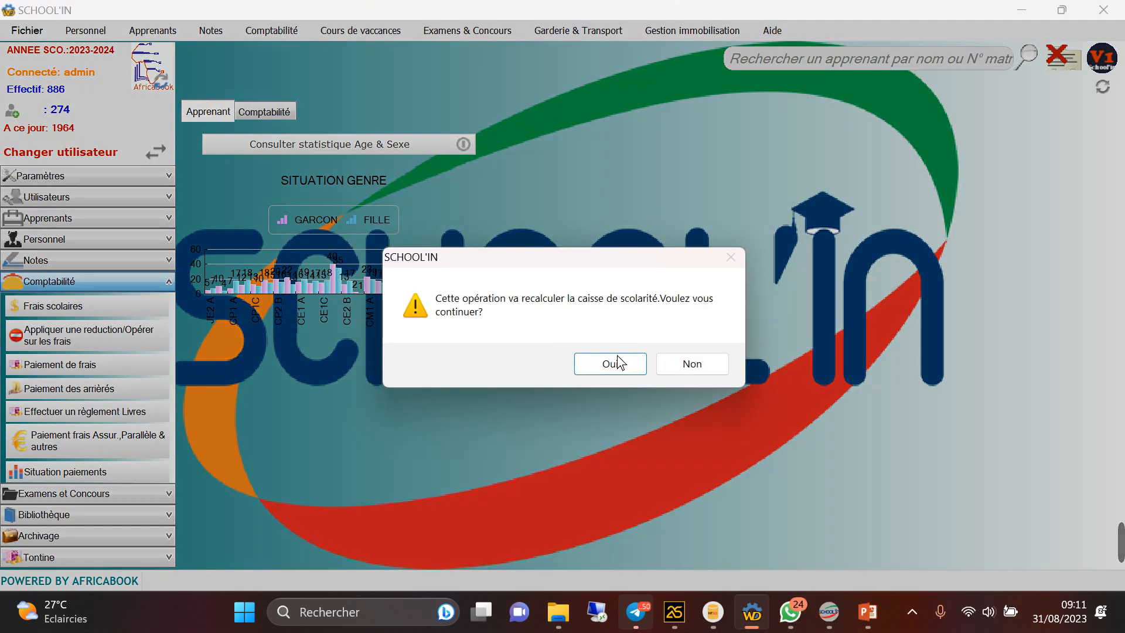
{"action": "left_click", "coordinate": [610, 364]}
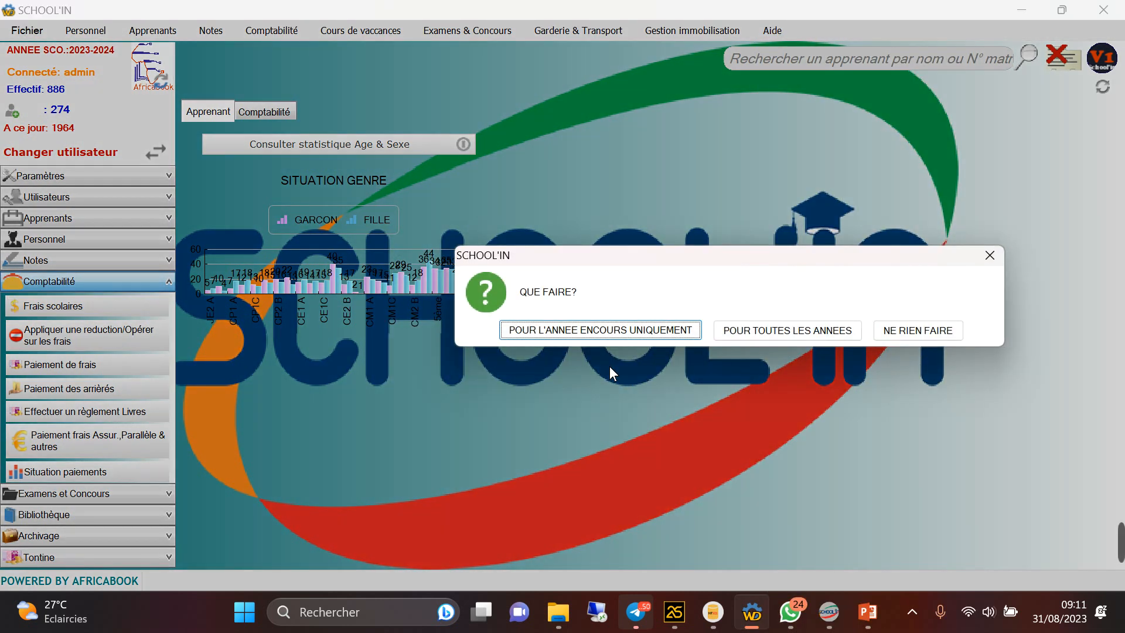
{"action": "left_click", "coordinate": [769, 331]}
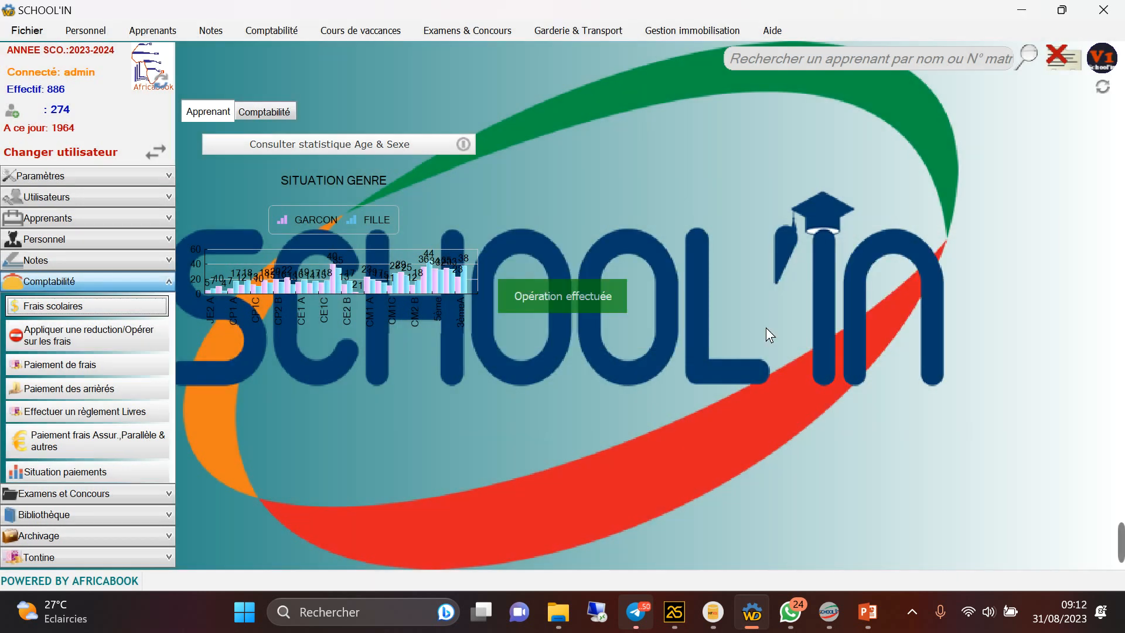
Reopen the Caisse recette statement to check the recalculated current balance, and close it
{"action": "left_click", "coordinate": [204, 37]}
{"action": "mouse_move", "coordinate": [174, 33]}
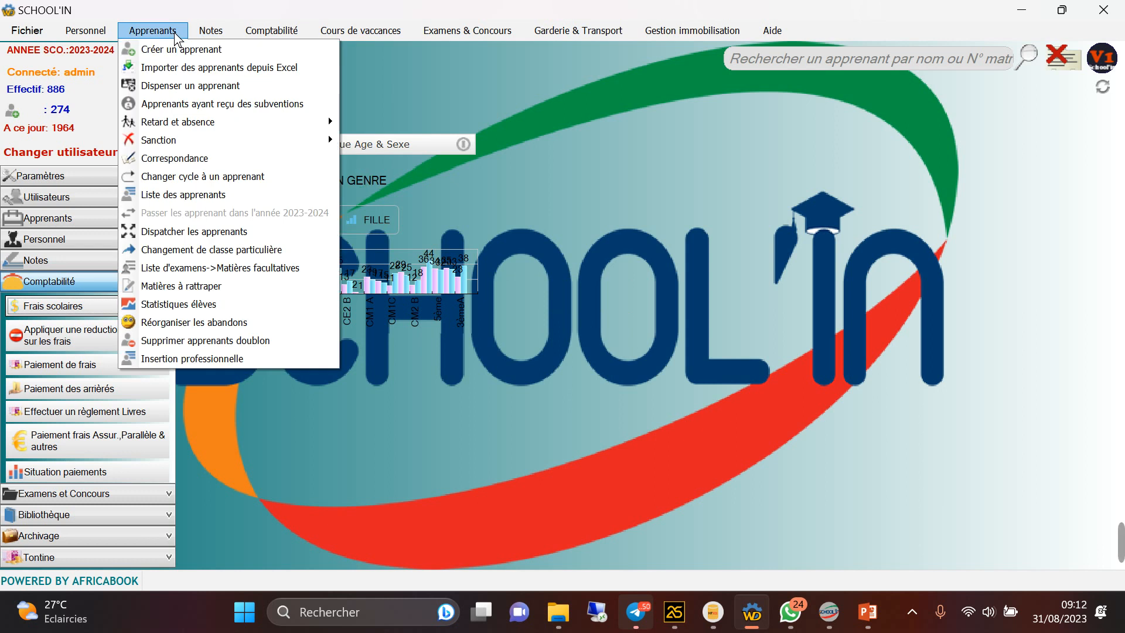
{"action": "mouse_move", "coordinate": [267, 33]}
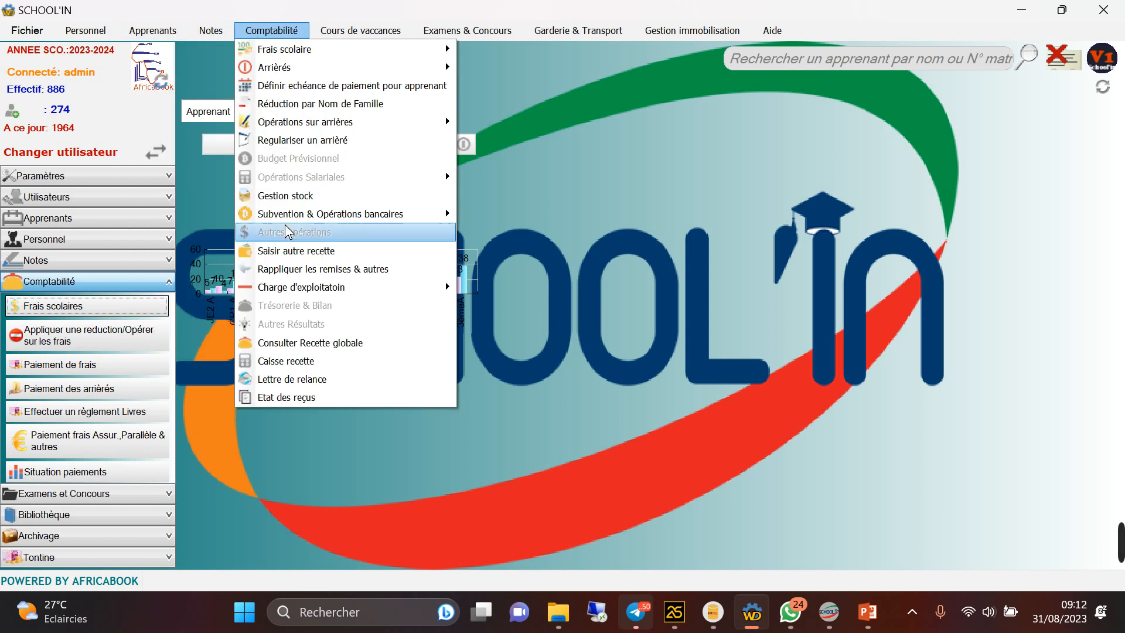
{"action": "left_click", "coordinate": [290, 362]}
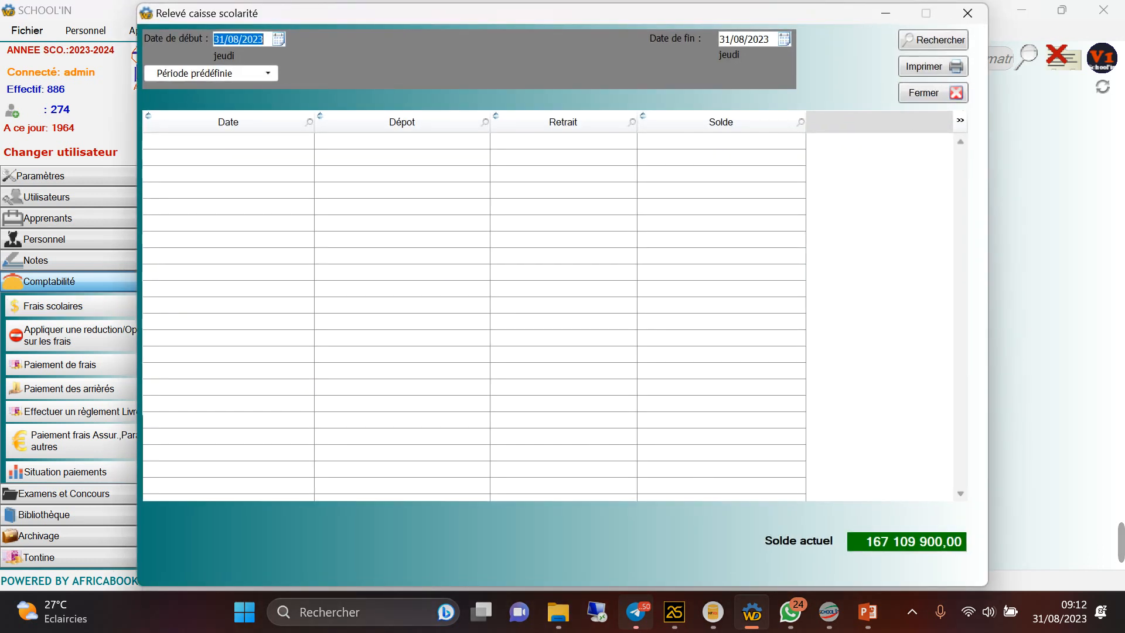
{"action": "left_click", "coordinate": [915, 542]}
{"action": "left_click", "coordinate": [902, 542]}
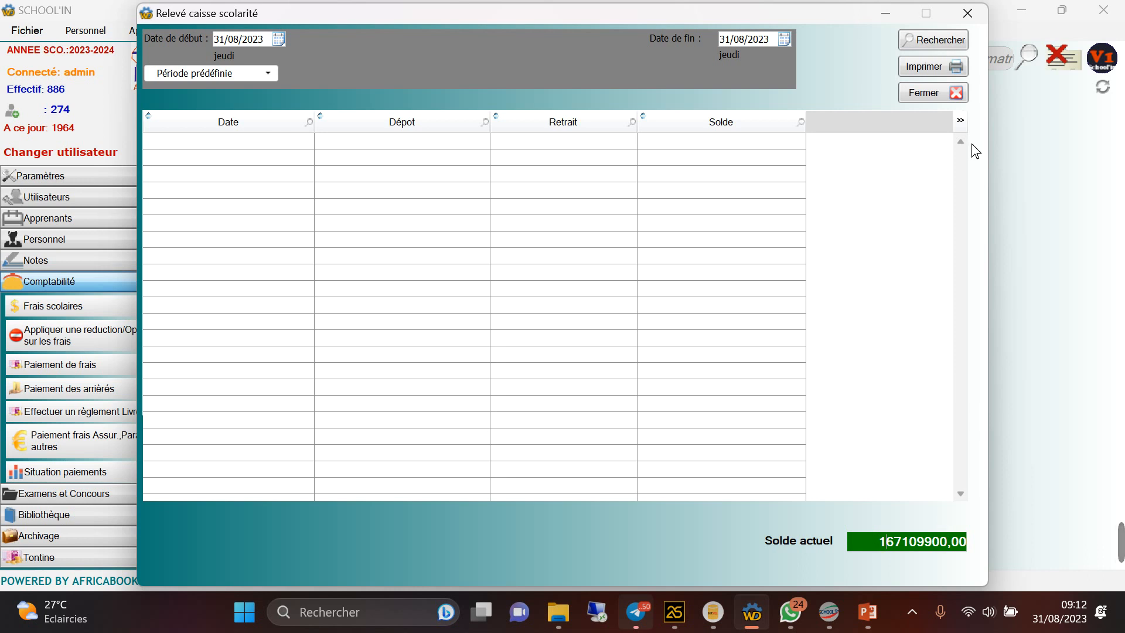
{"action": "left_click", "coordinate": [955, 10]}
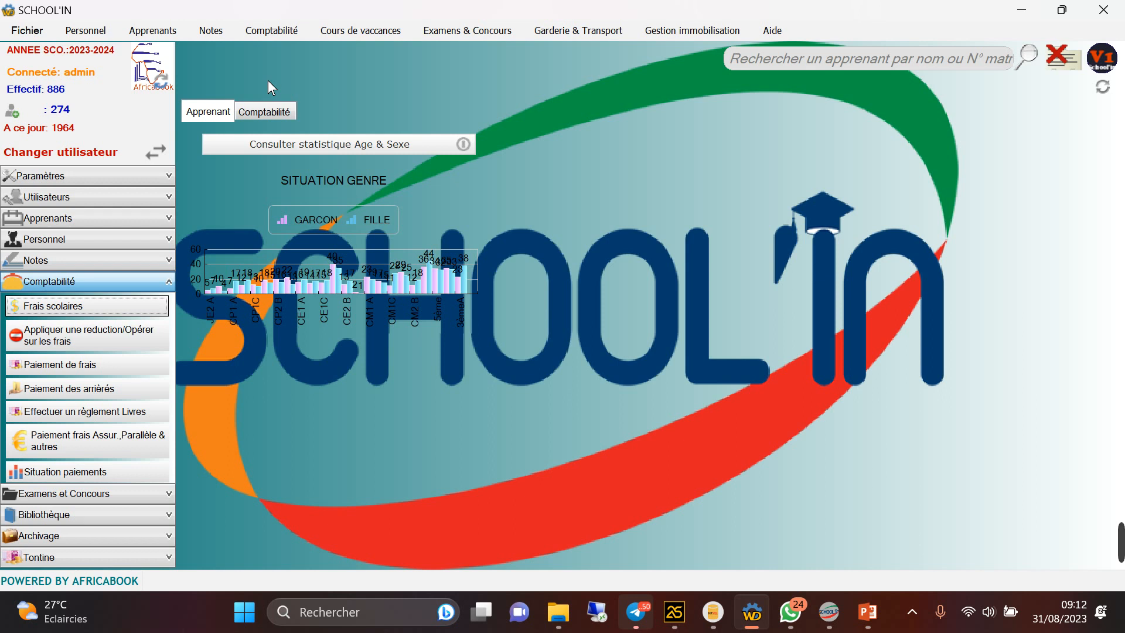
Open the bank and cash operations, compare the deposit and withdrawal types, and select Dépot -> Banque/Institution
{"action": "left_click", "coordinate": [262, 31]}
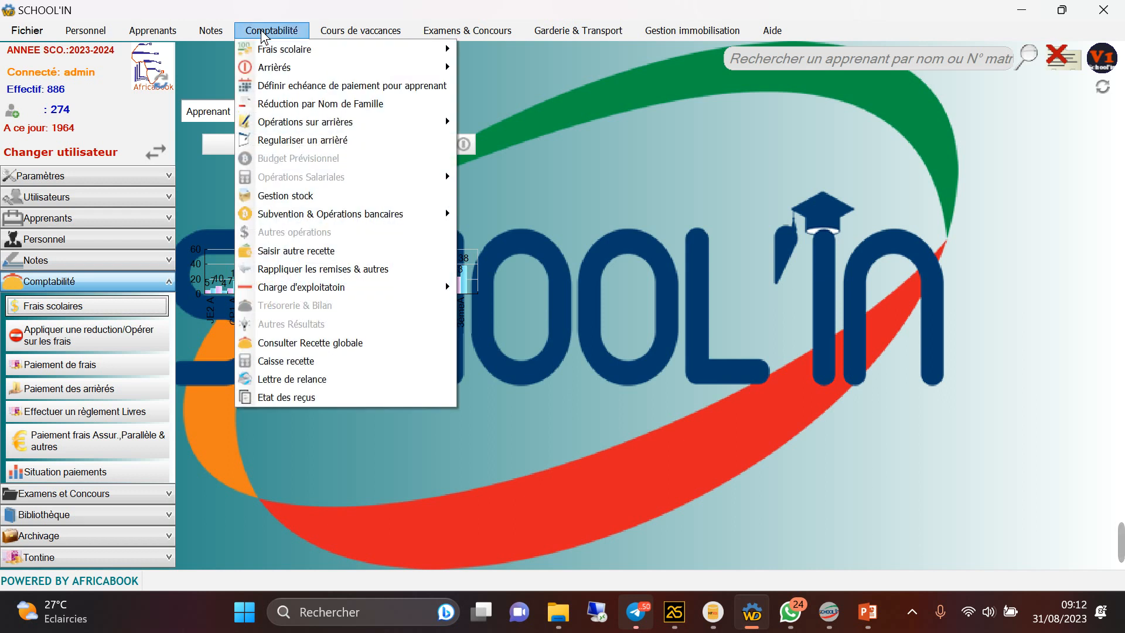
{"action": "mouse_move", "coordinate": [337, 213]}
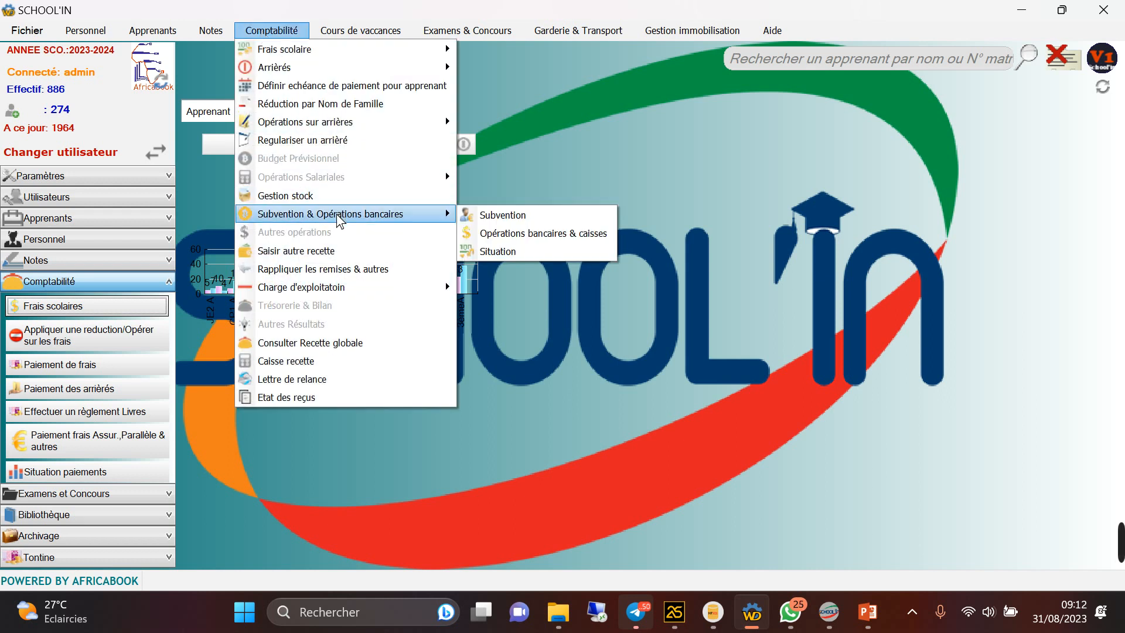
{"action": "left_click", "coordinate": [511, 234]}
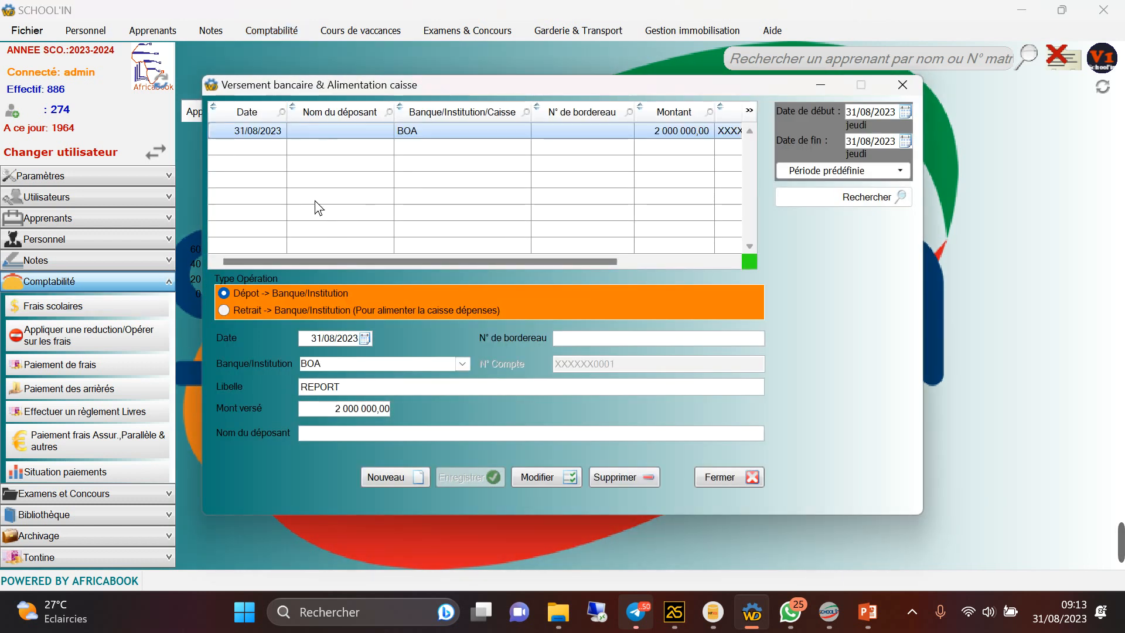
{"action": "left_click", "coordinate": [254, 293]}
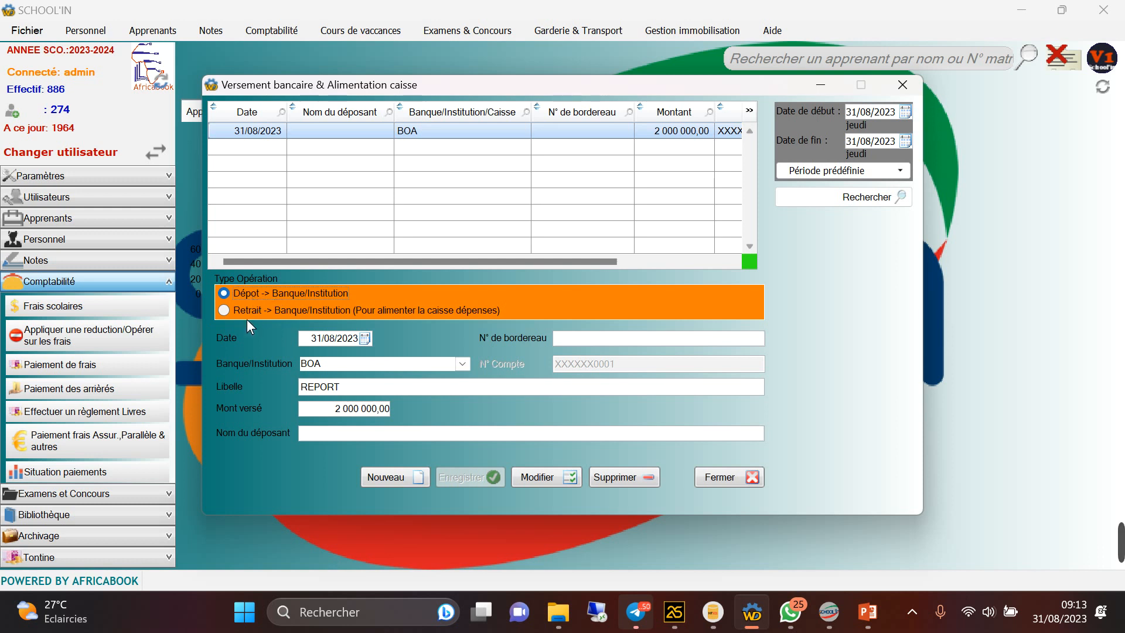
{"action": "left_click", "coordinate": [240, 309]}
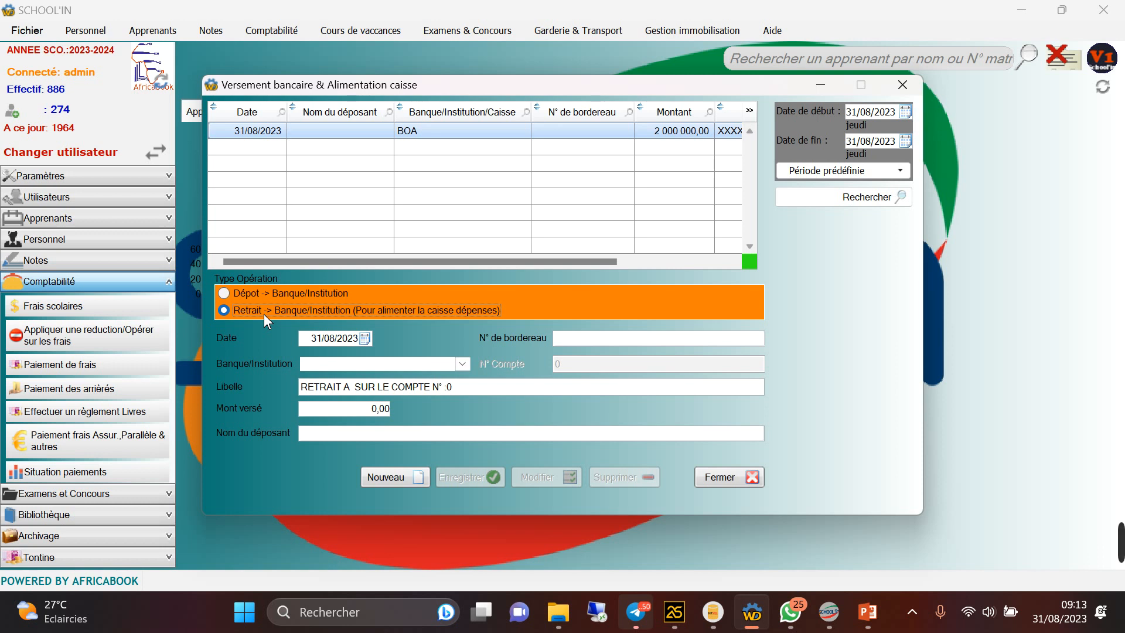
{"action": "left_click", "coordinate": [247, 290]}
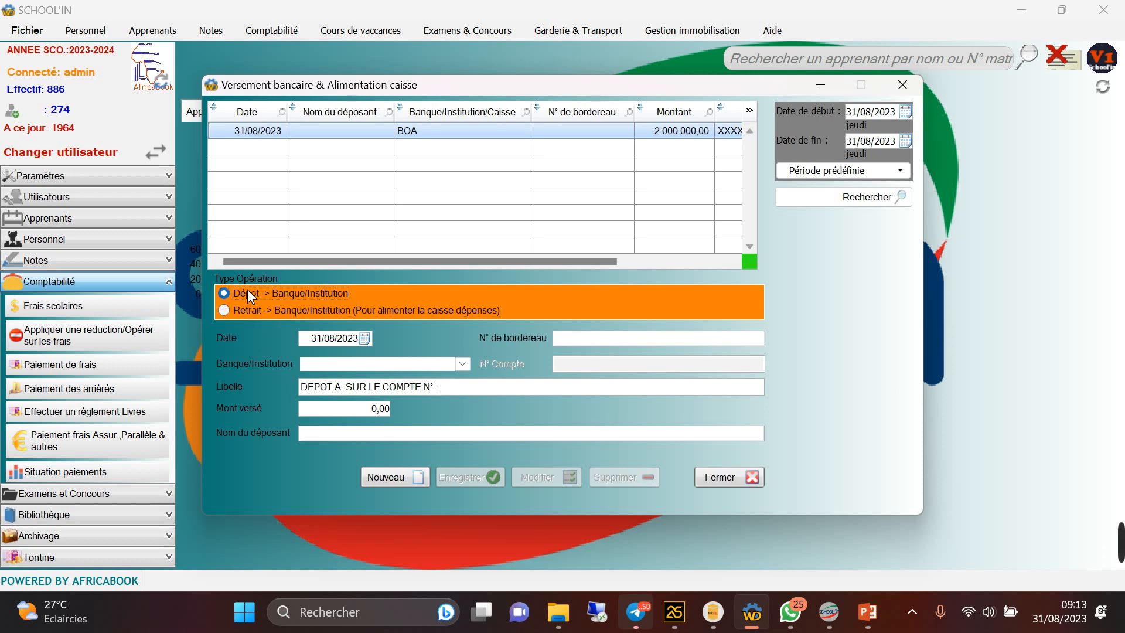
Start a new deposit, choose BOA as the bank and fill in the deposit slip number
{"action": "left_click", "coordinate": [378, 477]}
{"action": "left_click", "coordinate": [365, 361]}
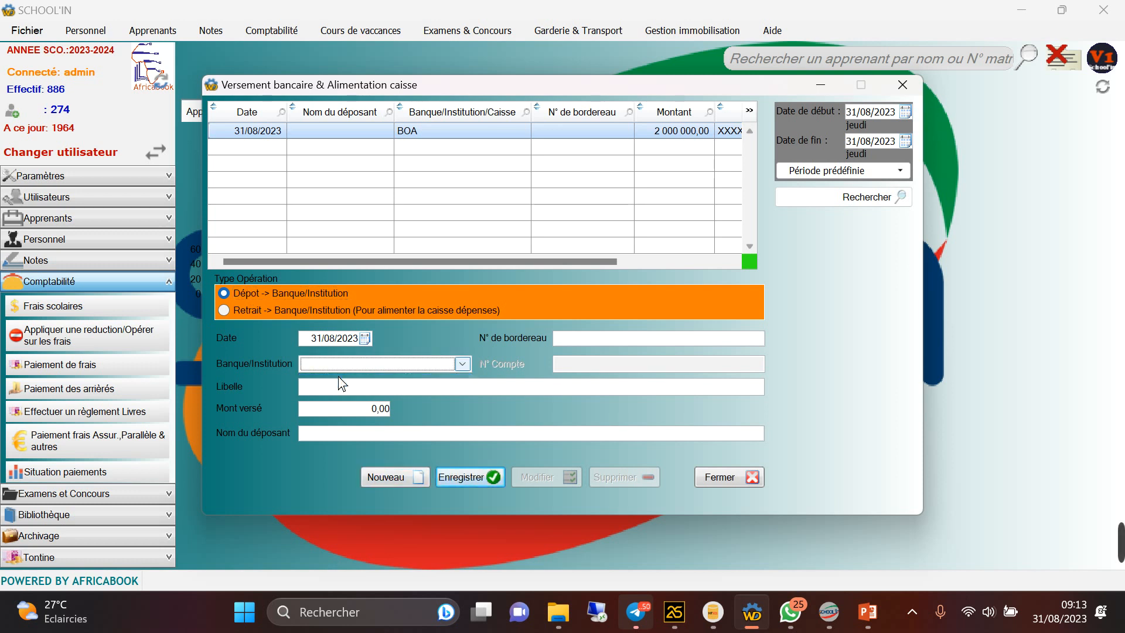
{"action": "left_click", "coordinate": [339, 376]}
{"action": "left_click", "coordinate": [628, 338]}
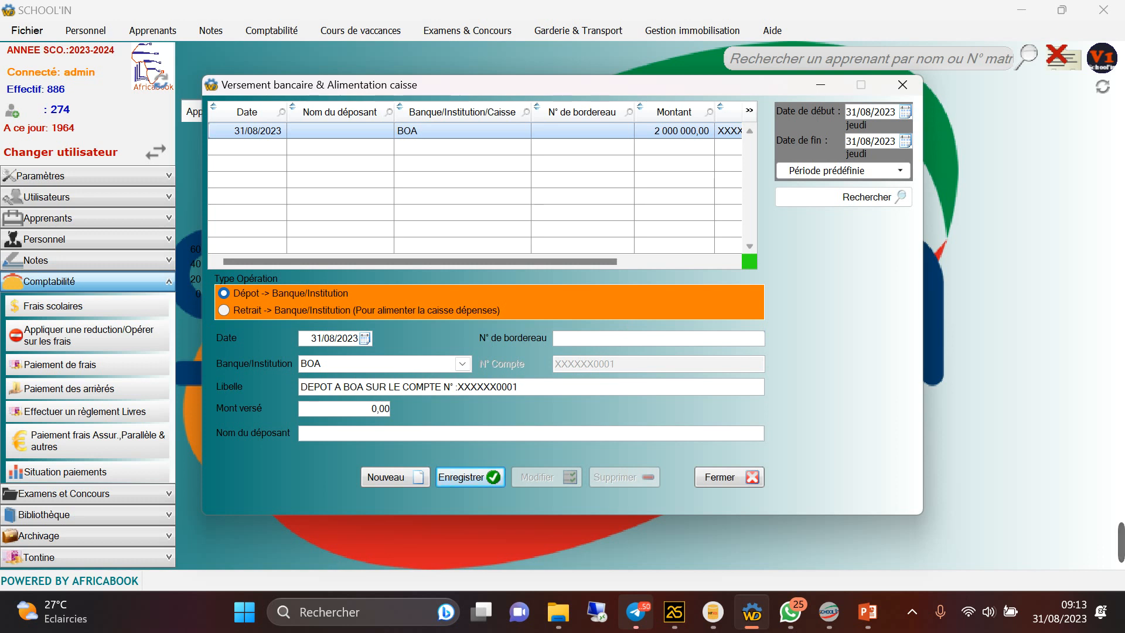
{"action": "type", "text": "12334343"}
{"action": "key", "text": "Tab"}
Set the BOA deposit amount to 5 000 000 with MOI as depositor, save the deposit and close the operations window
{"action": "type", "text": "5 000 000"}
{"action": "key", "text": "Tab"}
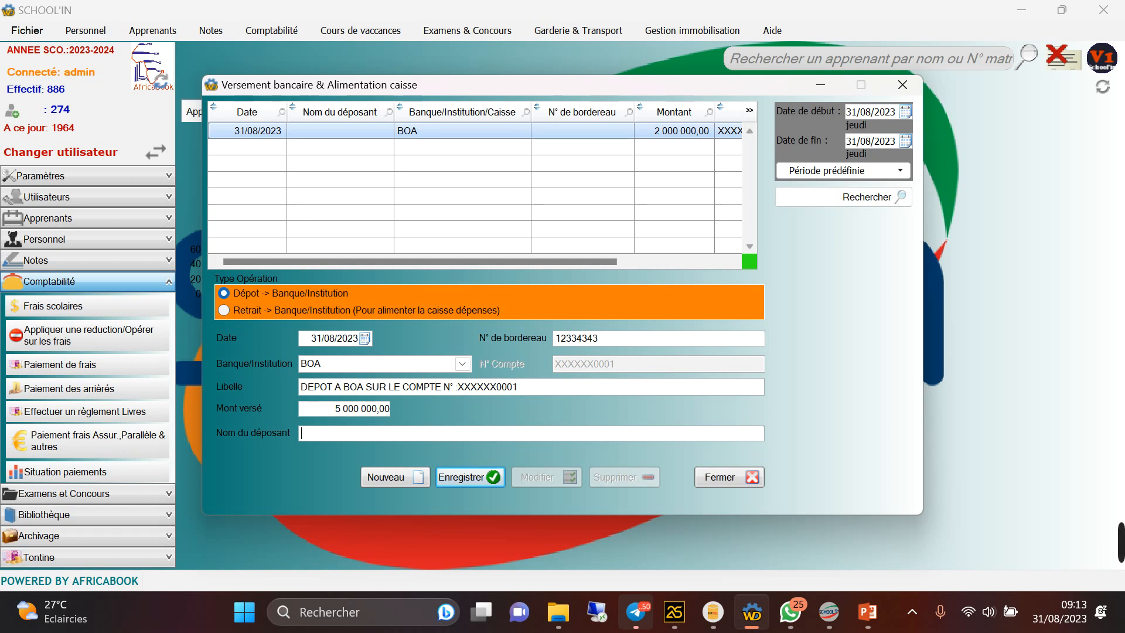
{"action": "type", "text": "MOI"}
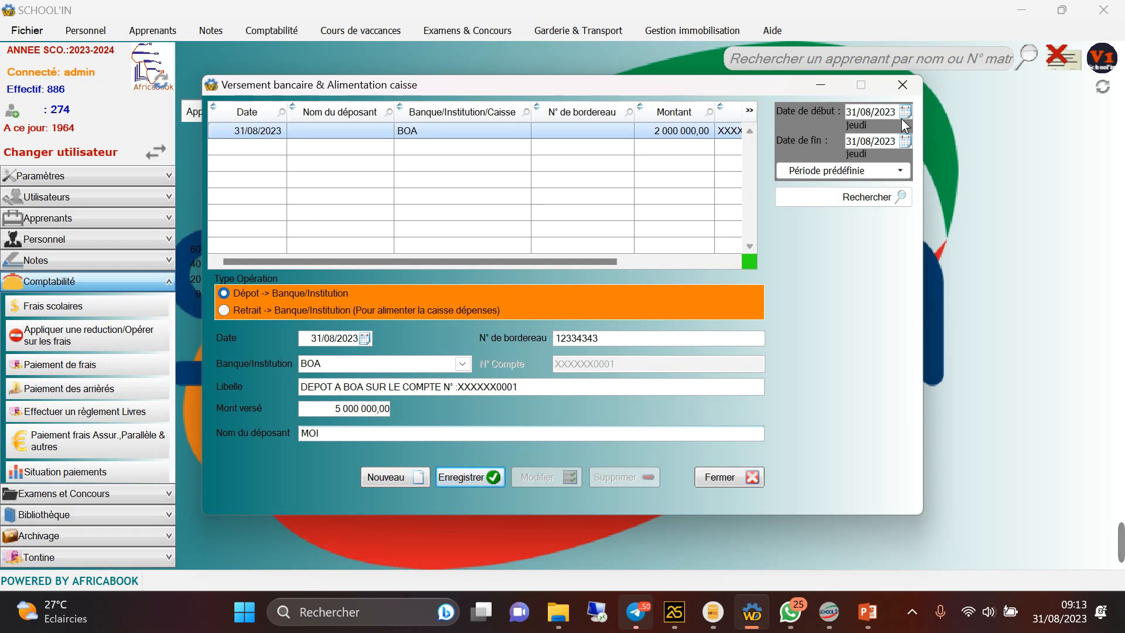
{"action": "left_click", "coordinate": [366, 338]}
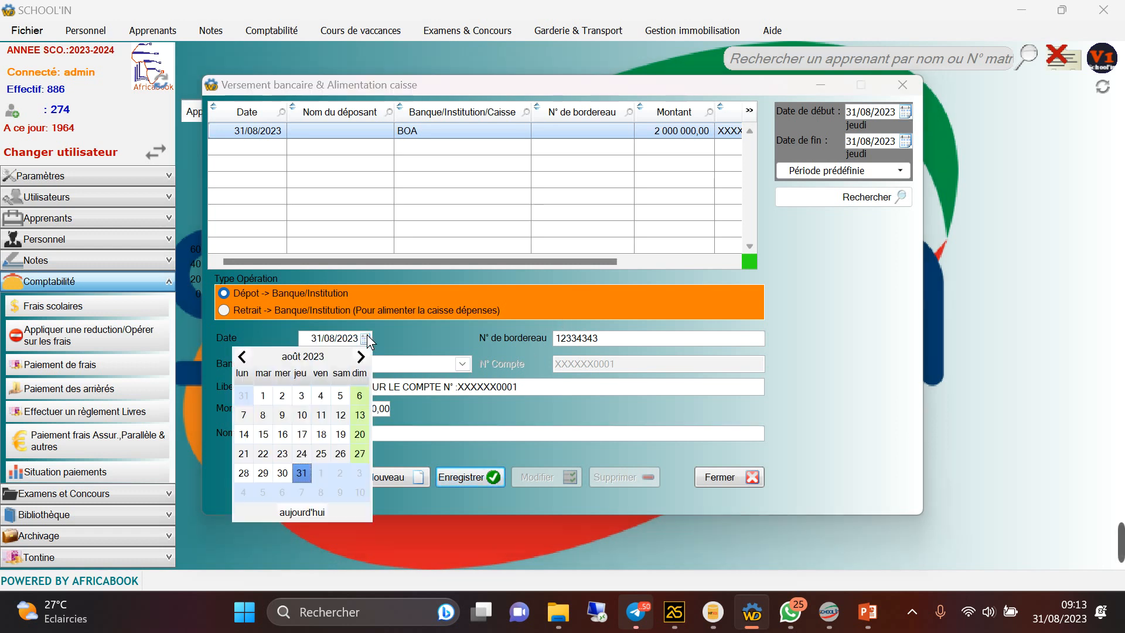
{"action": "left_click", "coordinate": [398, 341]}
{"action": "left_click", "coordinate": [482, 476]}
{"action": "left_click", "coordinate": [603, 373]}
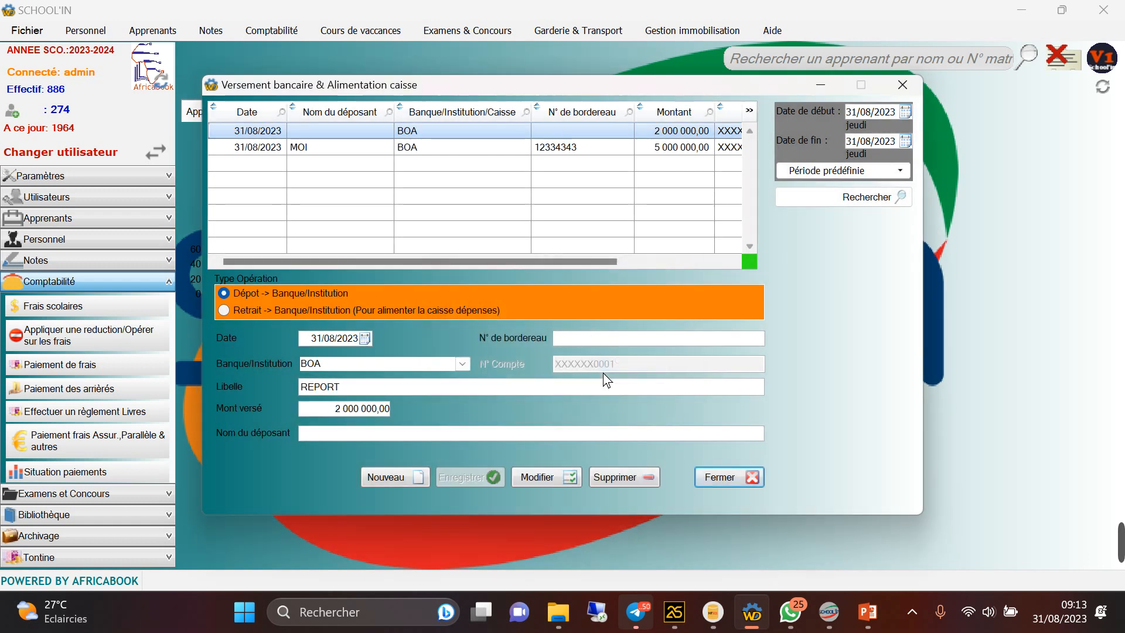
{"action": "left_click", "coordinate": [712, 477]}
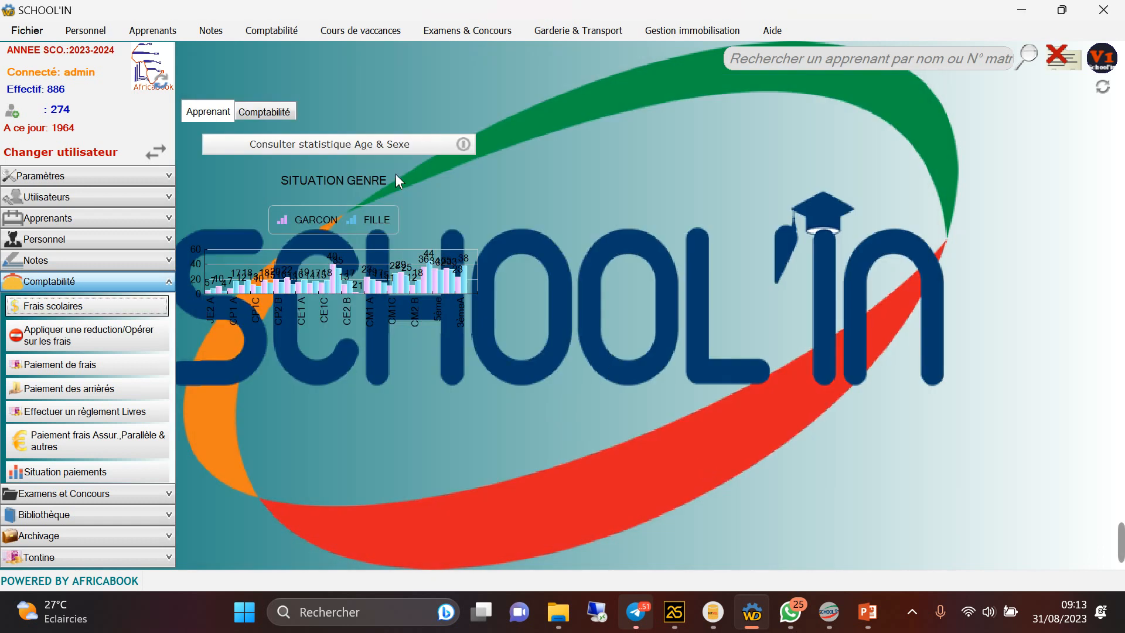
Open the Caisse recette statement to check the current balance after the deposit, and close it
{"action": "left_click", "coordinate": [255, 35]}
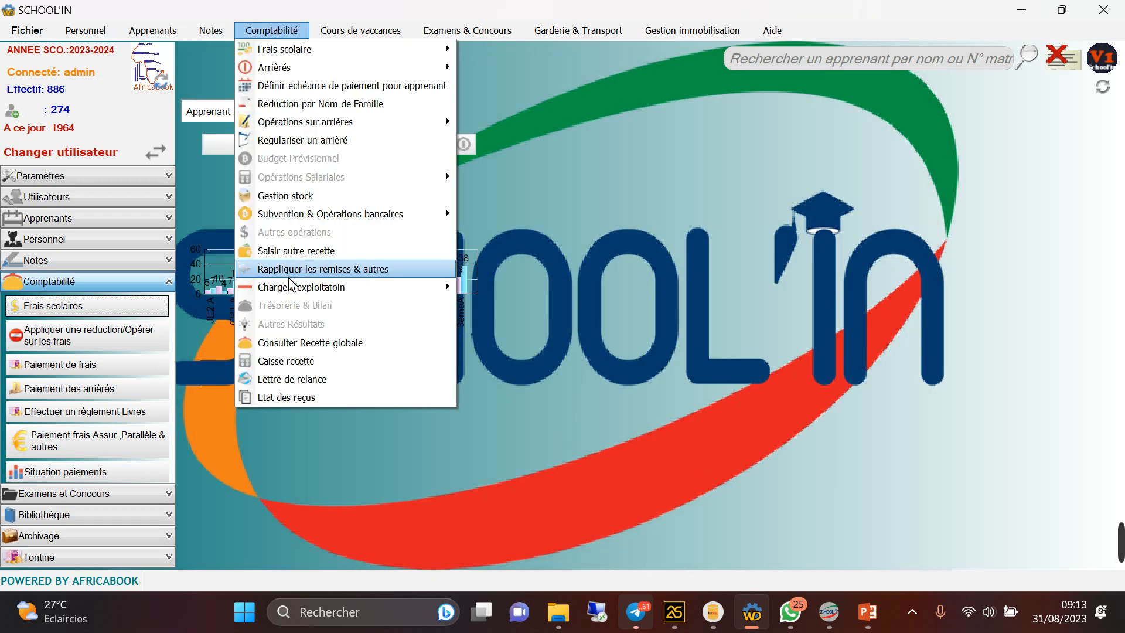
{"action": "left_click", "coordinate": [284, 360]}
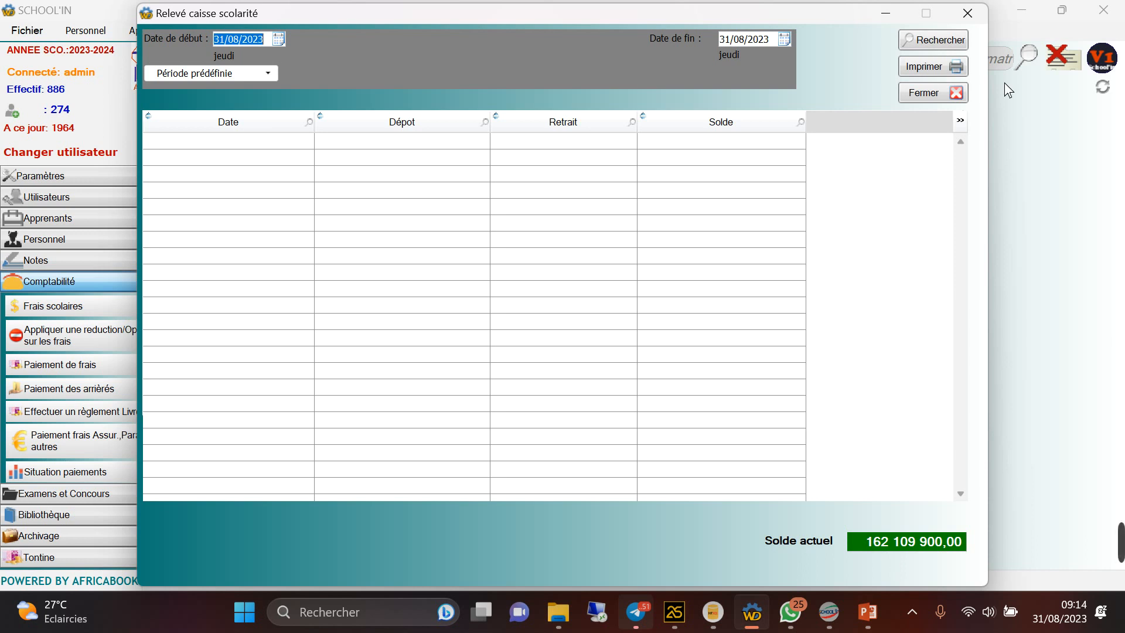
{"action": "left_click", "coordinate": [964, 23]}
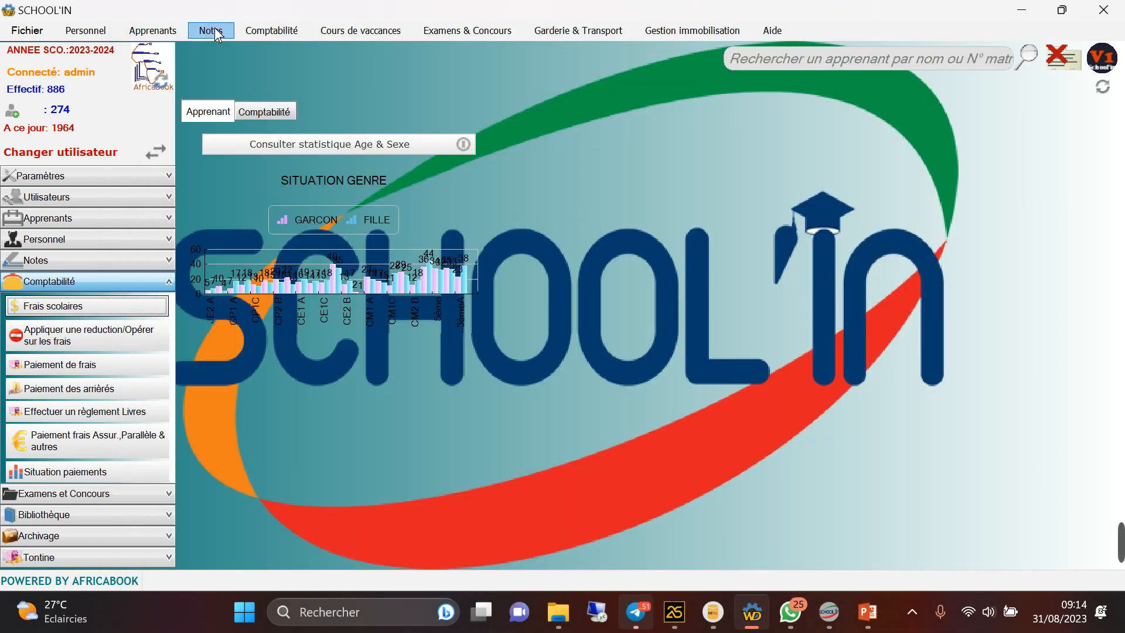
Reopen the bank and cash operations and start a new Retrait -> Banque/Institution operation on the BOA account
{"action": "left_click", "coordinate": [255, 27]}
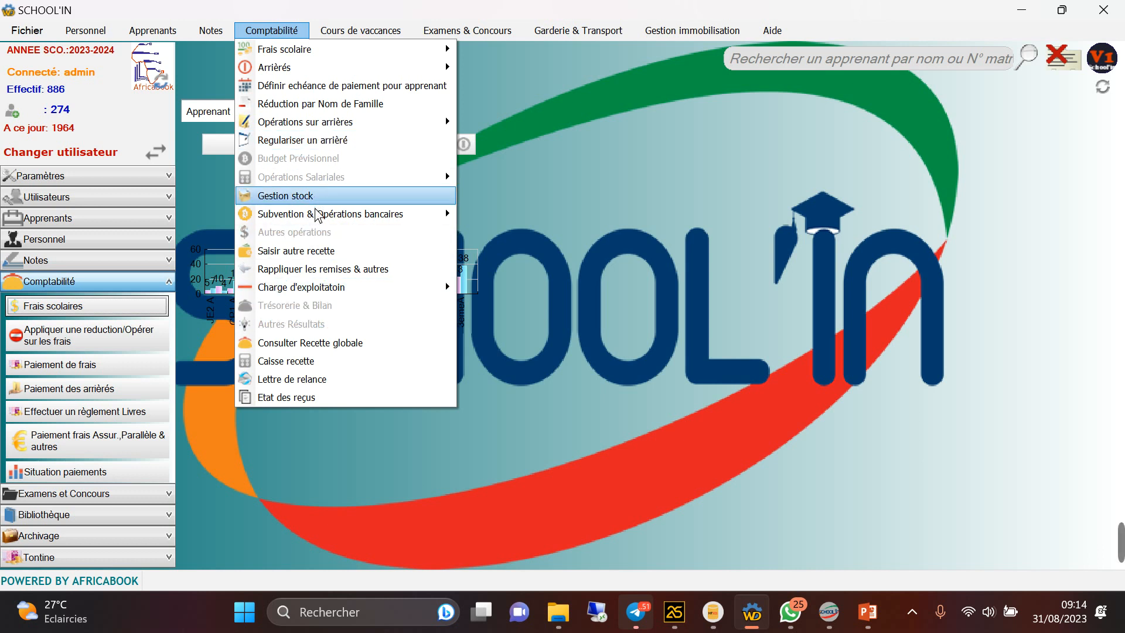
{"action": "mouse_move", "coordinate": [322, 213]}
{"action": "left_click", "coordinate": [535, 232]}
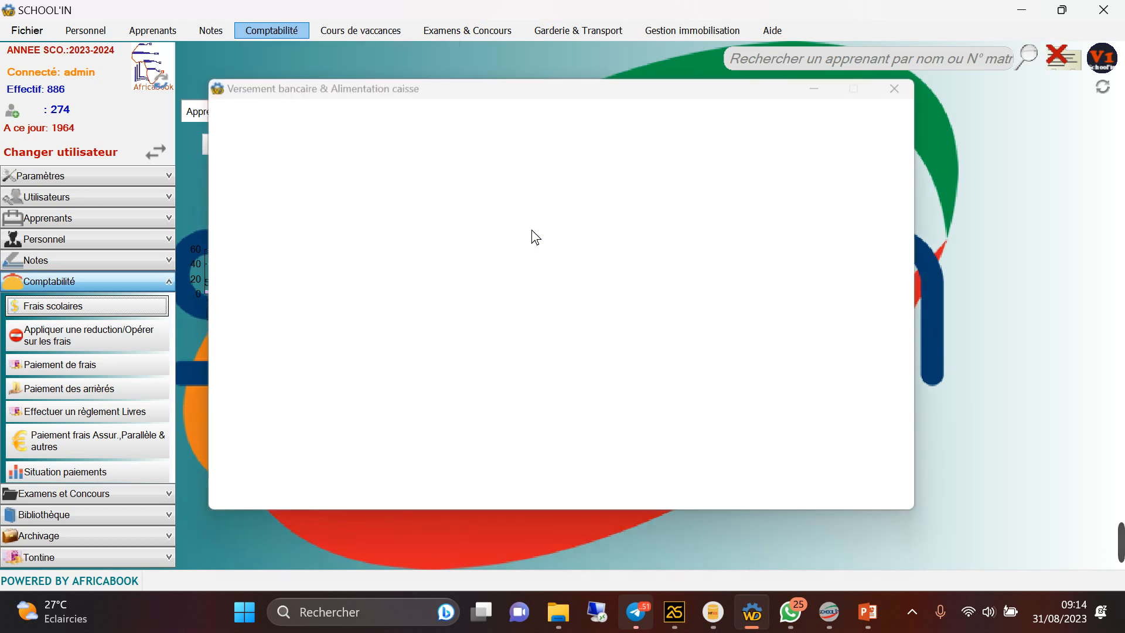
{"action": "left_click", "coordinate": [373, 482]}
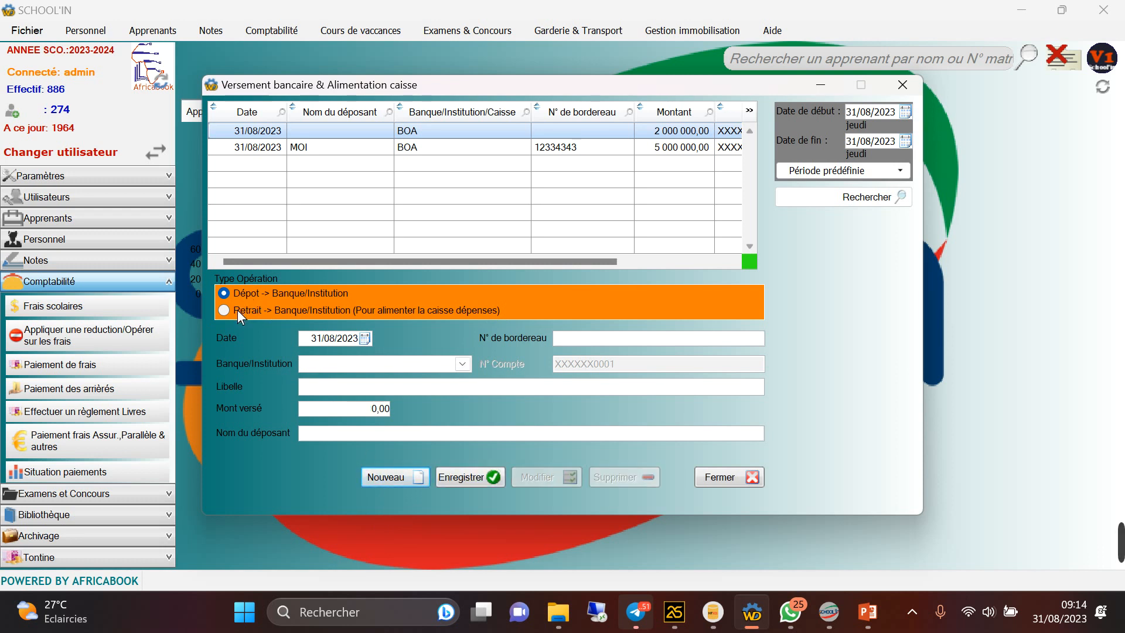
{"action": "left_click", "coordinate": [238, 310]}
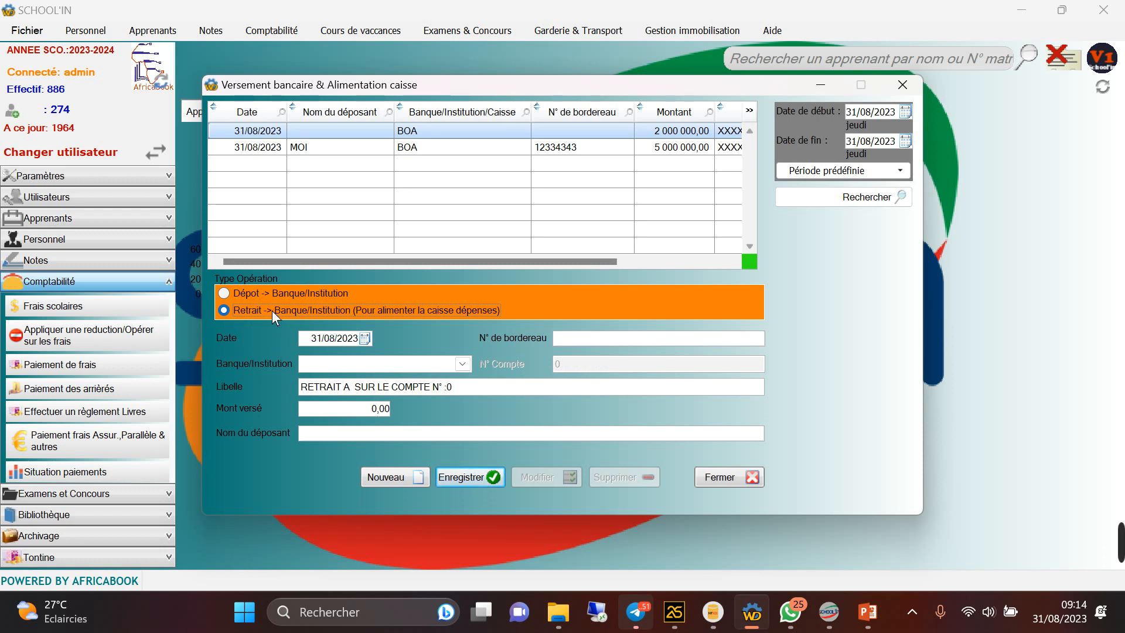
{"action": "left_click", "coordinate": [440, 363]}
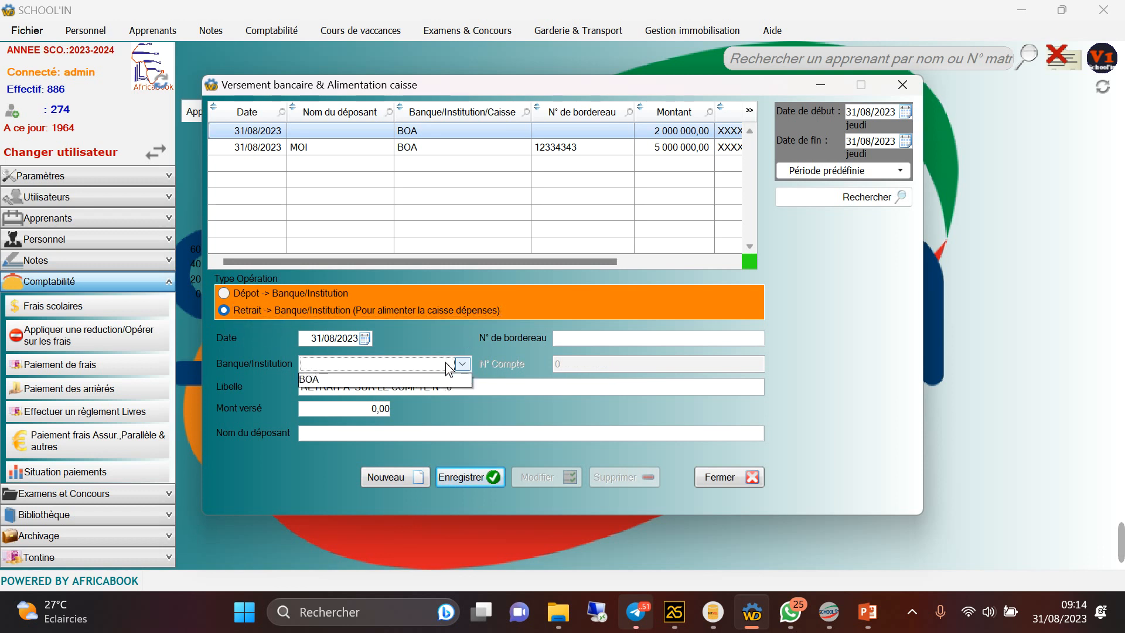
{"action": "left_click", "coordinate": [410, 377]}
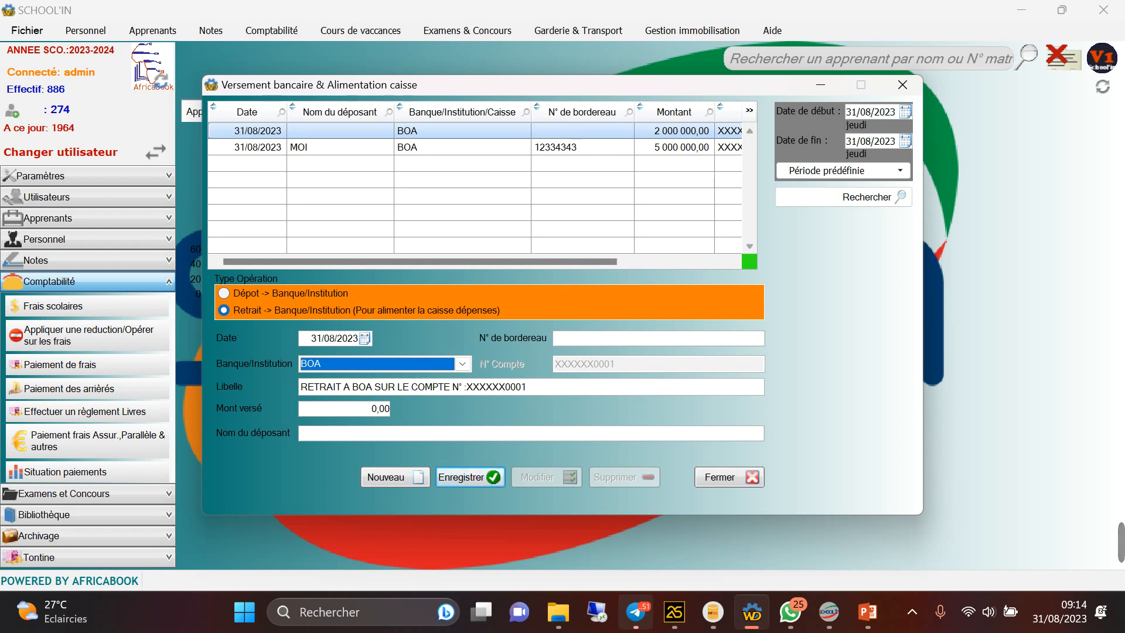
Fill in the withdrawal's slip number, set its amount to 500 000 and enter MOI as the depositor
{"action": "left_click", "coordinate": [610, 338]}
{"action": "type", "text": "2334343434"}
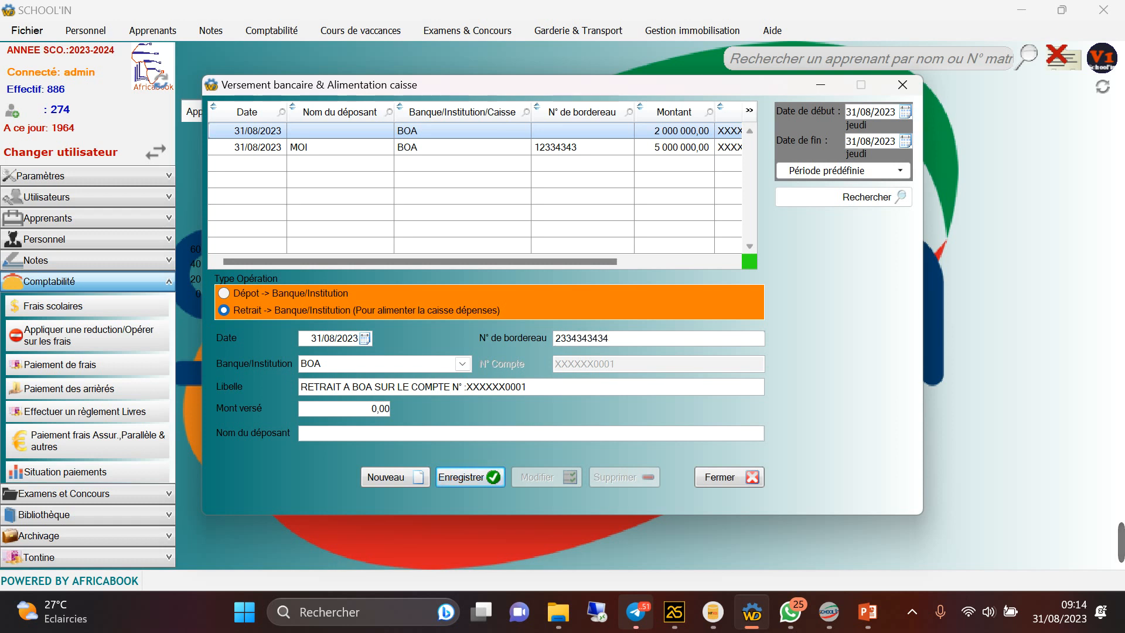
{"action": "key", "text": "Tab"}
{"action": "type", "text": "500 000"}
{"action": "key", "text": "Tab"}
{"action": "type", "text": "MOI"}
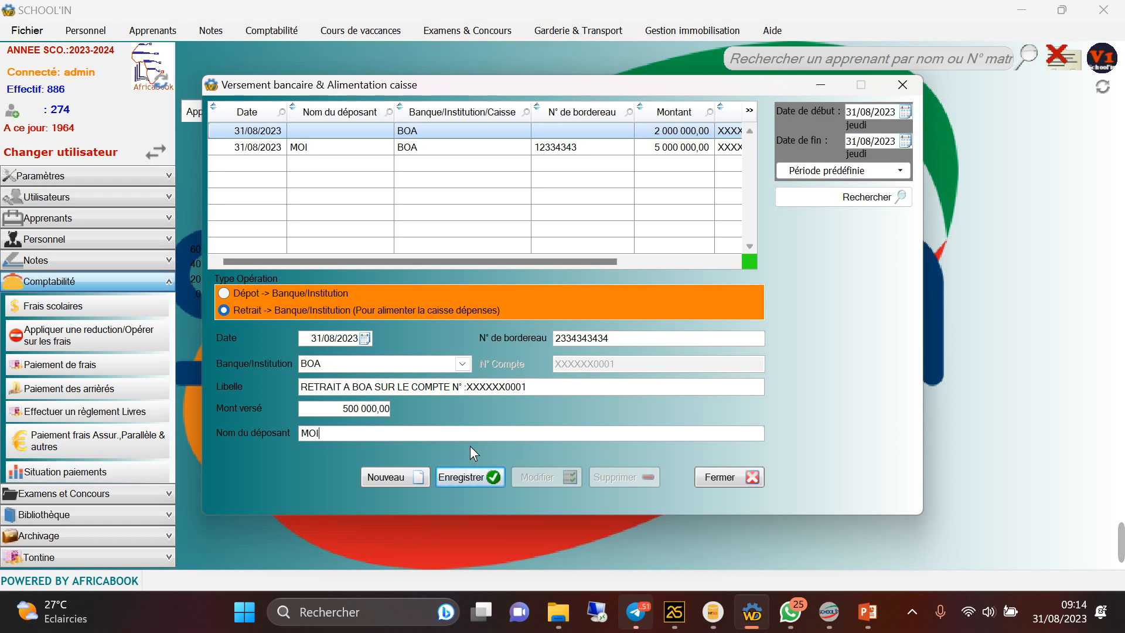
Date the withdrawal 01/09/2023 and save it
{"action": "left_click", "coordinate": [365, 338]}
{"action": "left_click", "coordinate": [361, 357]}
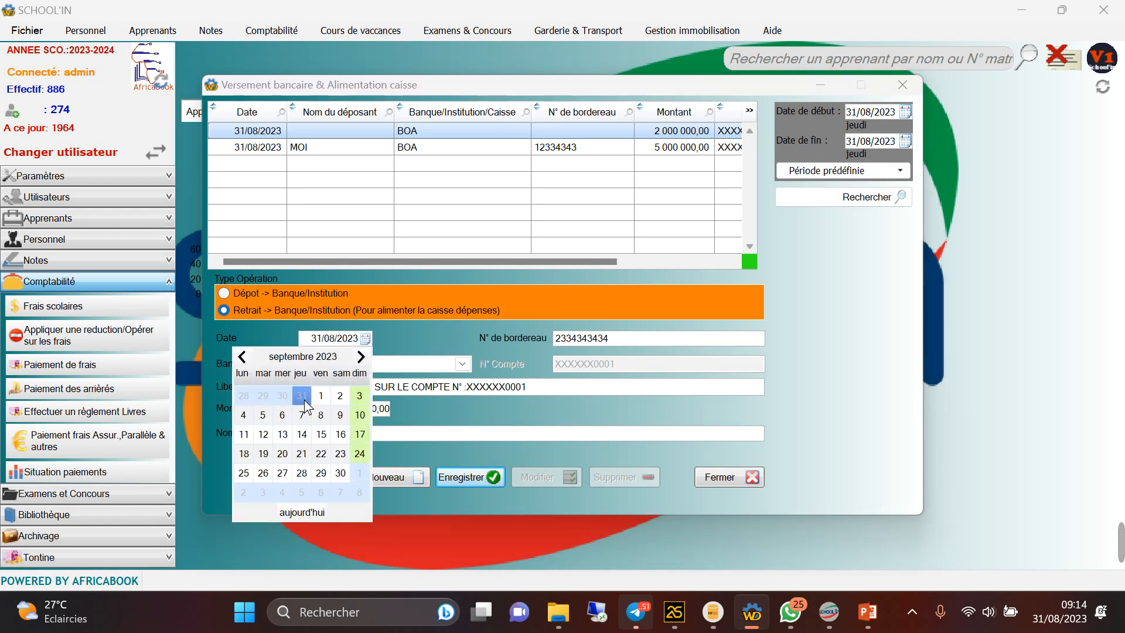
{"action": "left_click", "coordinate": [321, 397]}
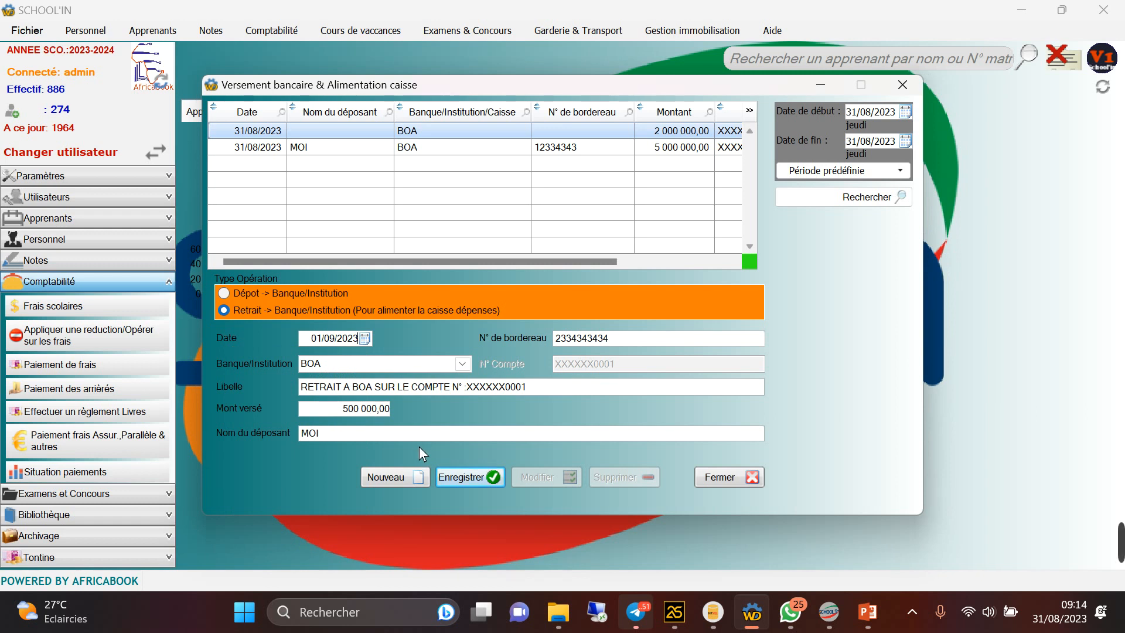
{"action": "left_click", "coordinate": [469, 483]}
{"action": "left_click", "coordinate": [623, 368]}
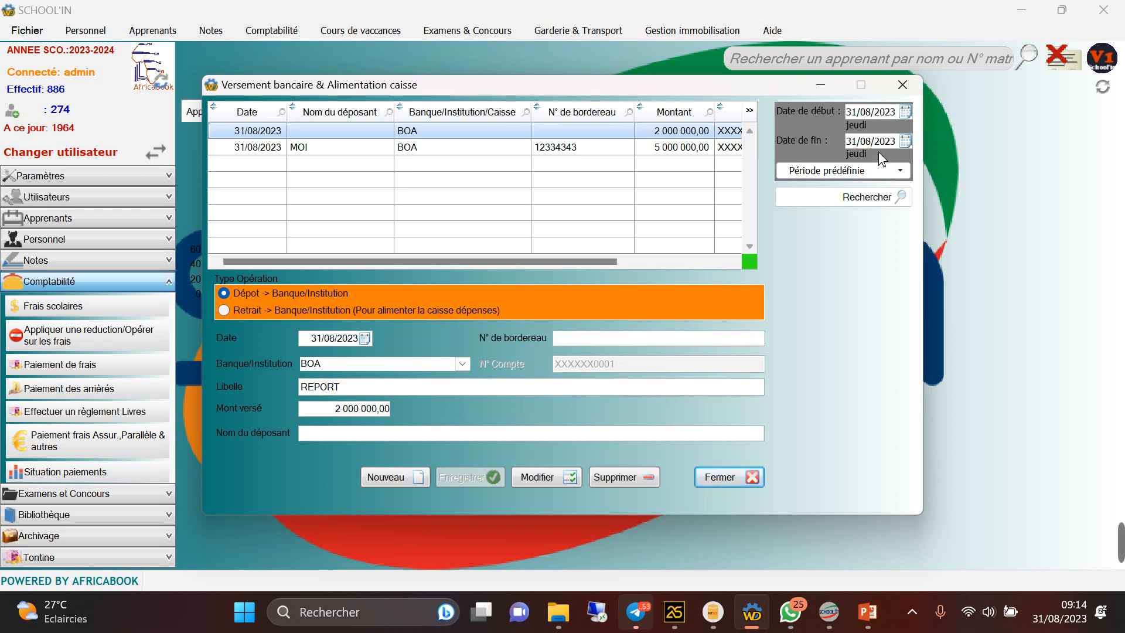
Extend the search period's end date to 01/09/2023, list the operations including the withdrawal, and close the window
{"action": "left_click", "coordinate": [904, 141]}
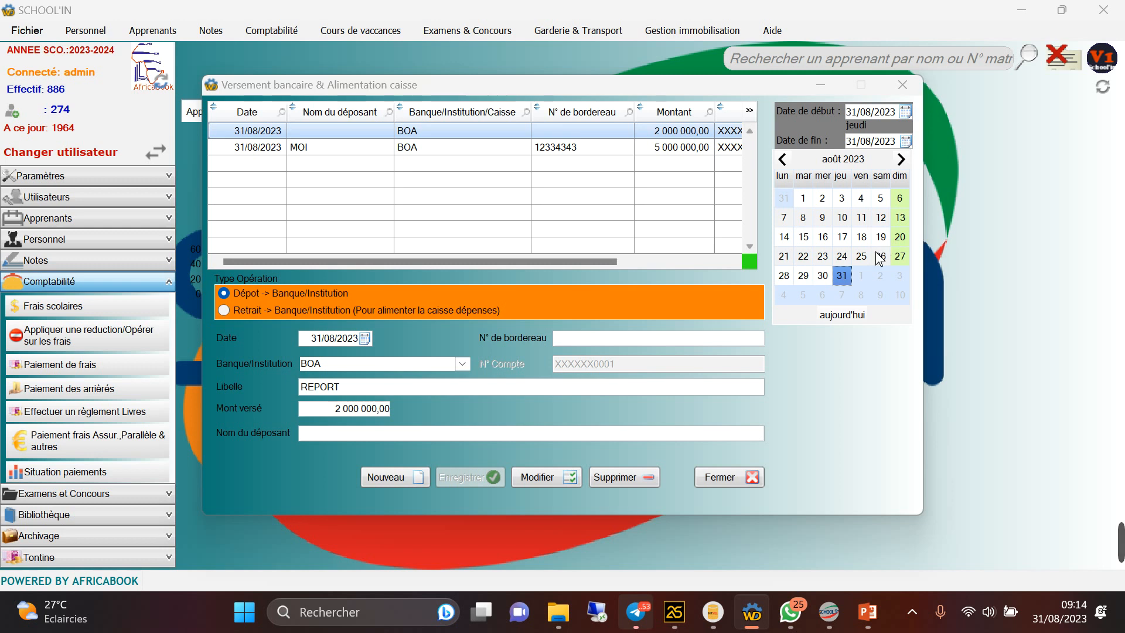
{"action": "left_click", "coordinate": [902, 160]}
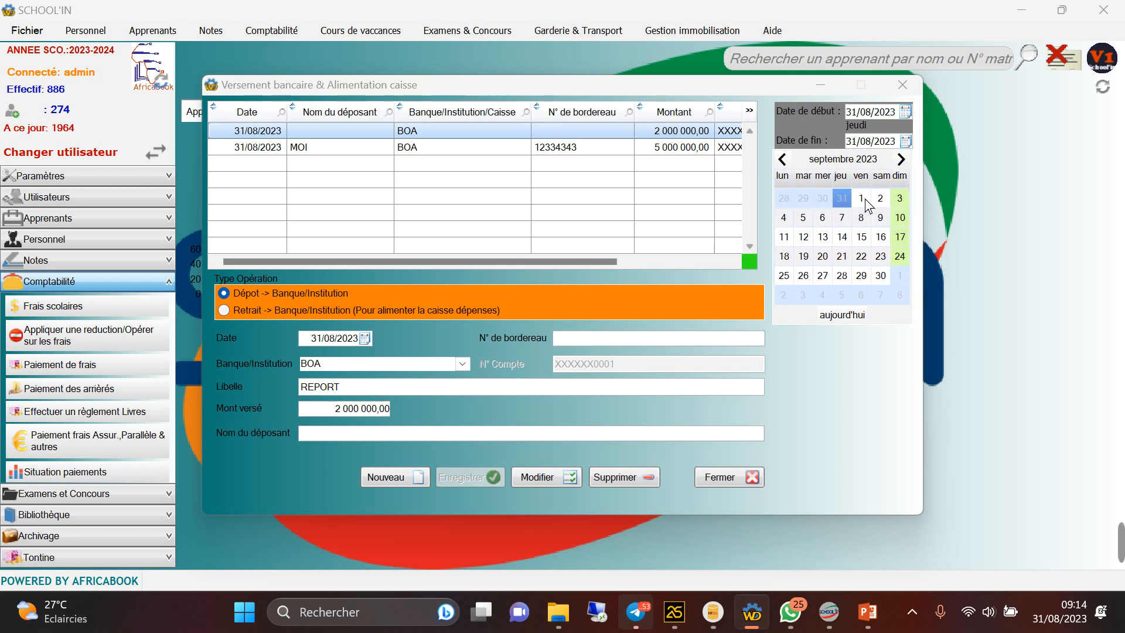
{"action": "left_click", "coordinate": [861, 198]}
{"action": "left_click", "coordinate": [862, 198]}
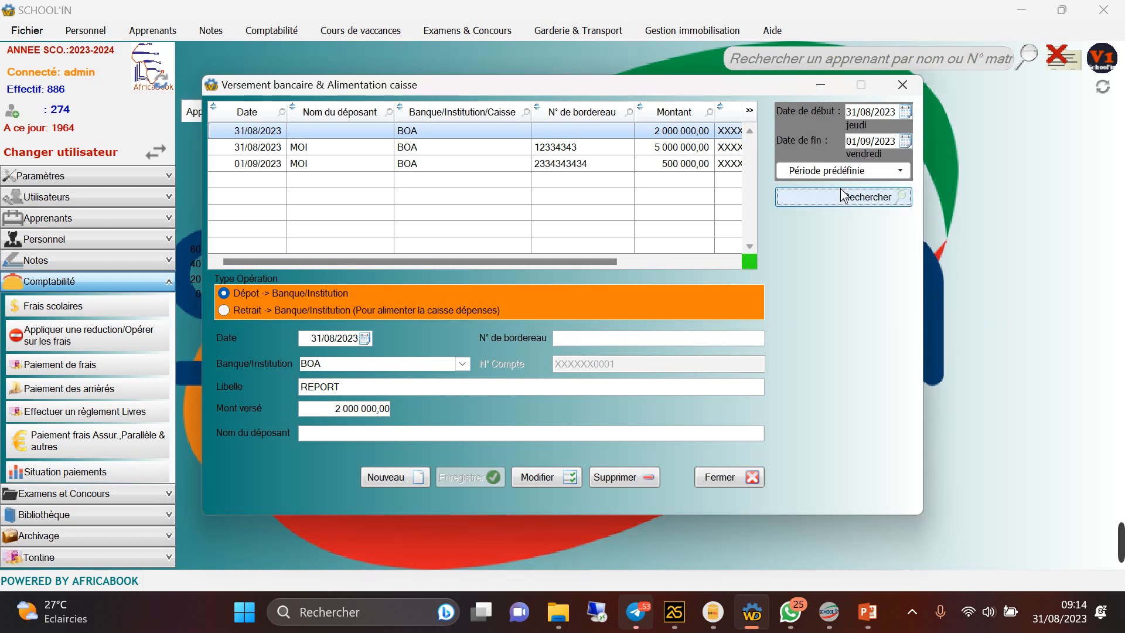
{"action": "left_click", "coordinate": [910, 85]}
Examine the BOA movements in the Situation des subventions et versements statement with 31/08/2023 as start date, and close it
{"action": "left_click", "coordinate": [287, 35]}
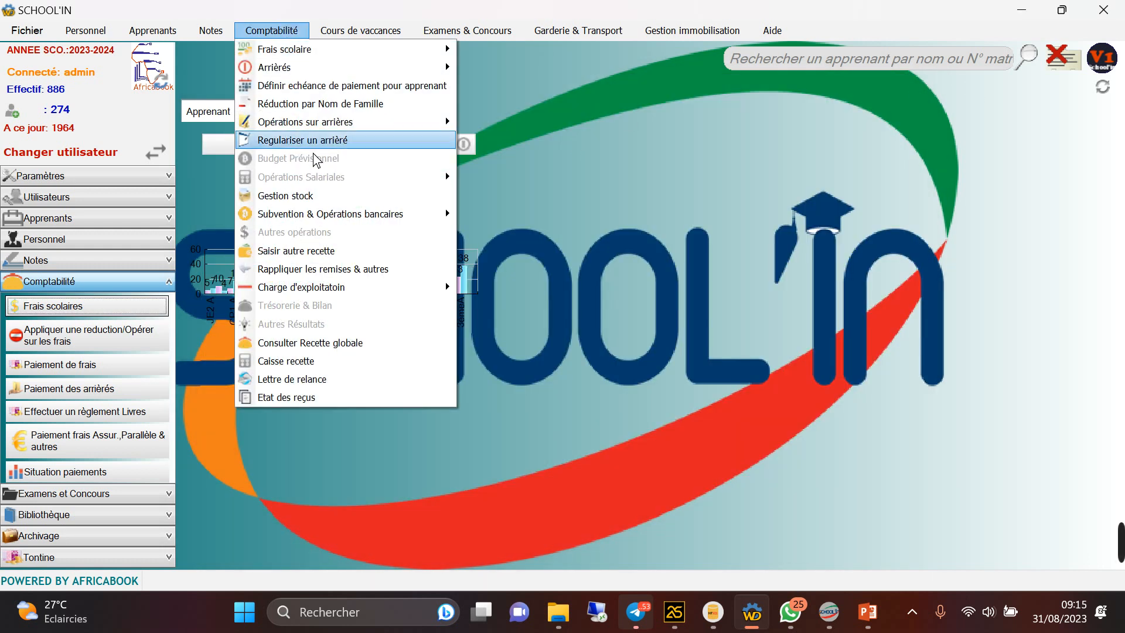
{"action": "mouse_move", "coordinate": [357, 216]}
{"action": "left_click", "coordinate": [499, 252]}
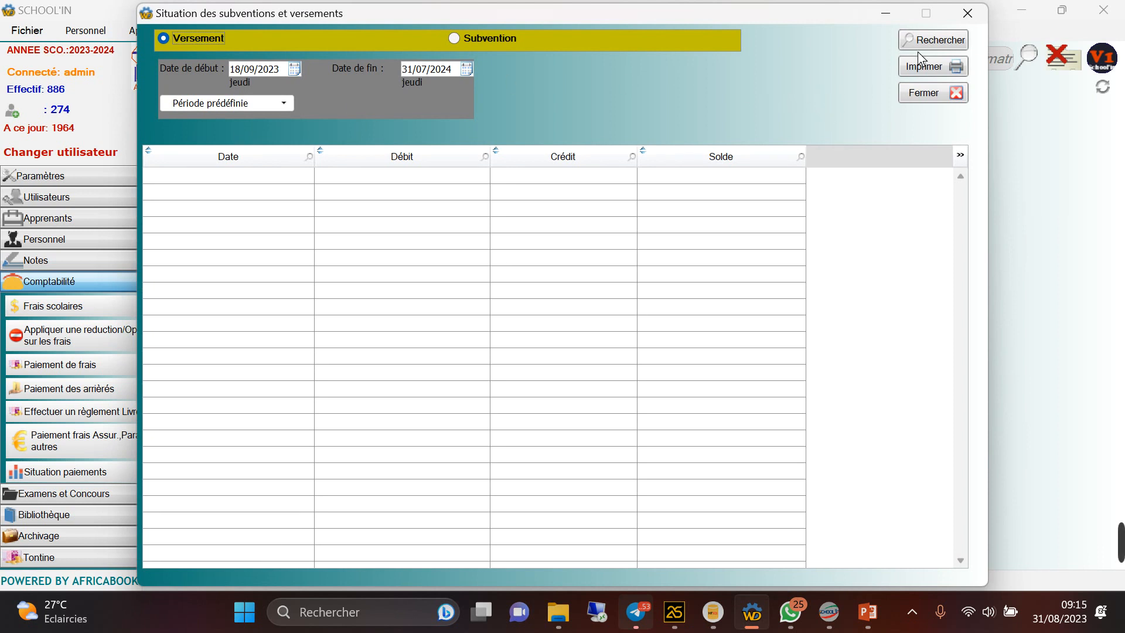
{"action": "left_click", "coordinate": [917, 46]}
{"action": "left_click", "coordinate": [293, 71]}
{"action": "left_click", "coordinate": [170, 89]}
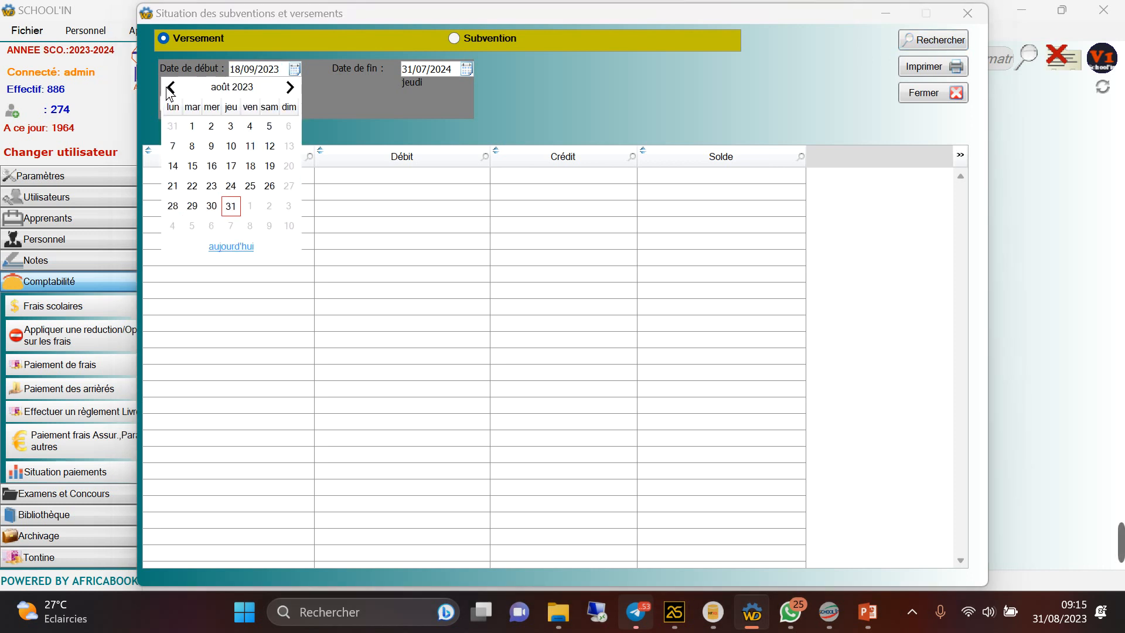
{"action": "left_click", "coordinate": [230, 206]}
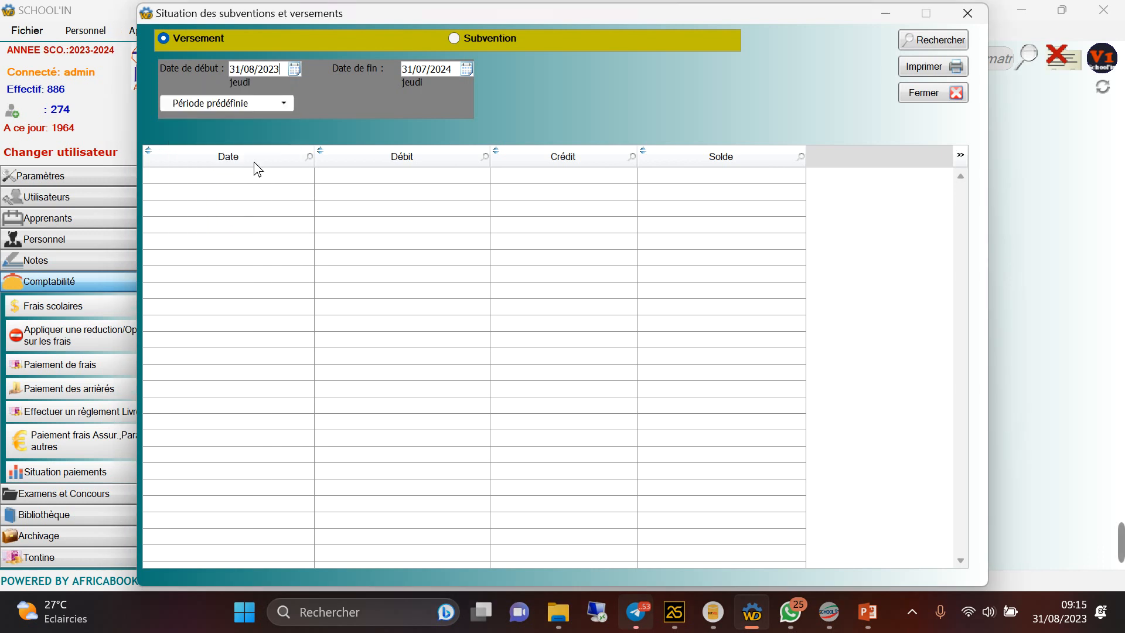
{"action": "left_click", "coordinate": [921, 42]}
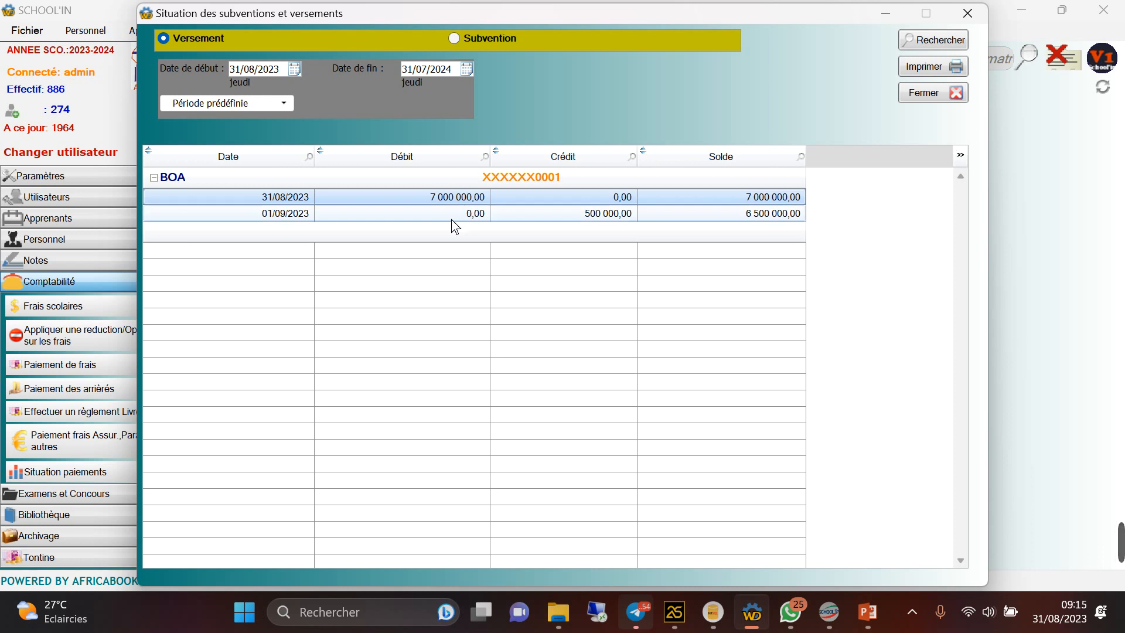
{"action": "left_click", "coordinate": [451, 219]}
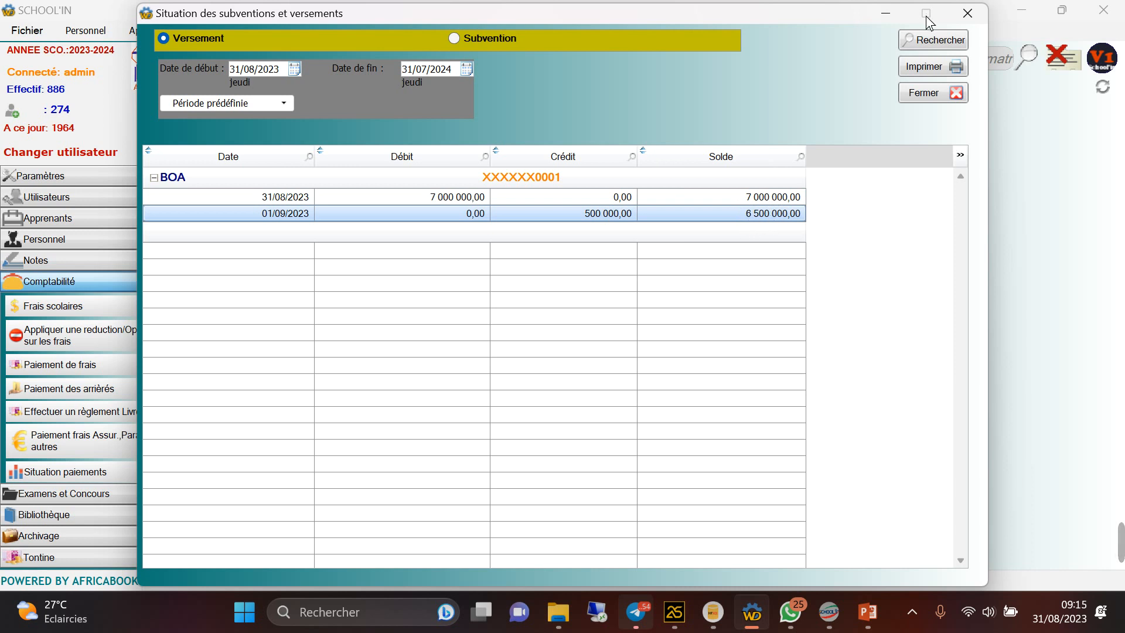
{"action": "left_click", "coordinate": [965, 20]}
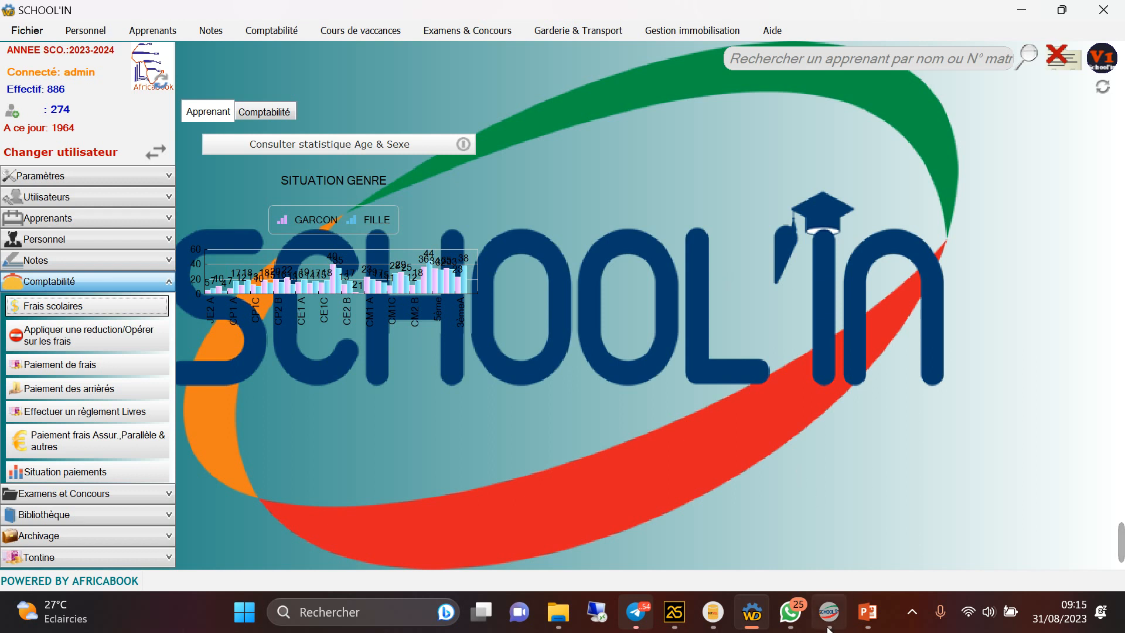
Switch to PowerPoint to check the expense management agenda slide, and return to SCHOOL'IN
{"action": "left_click", "coordinate": [869, 613]}
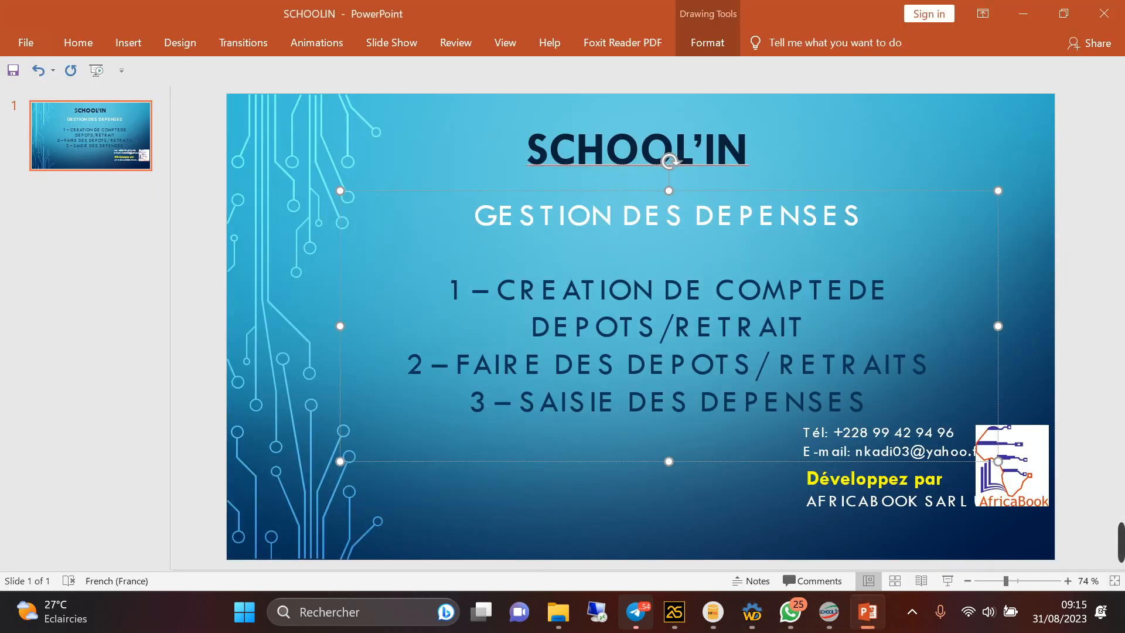
{"action": "left_click", "coordinate": [1023, 13]}
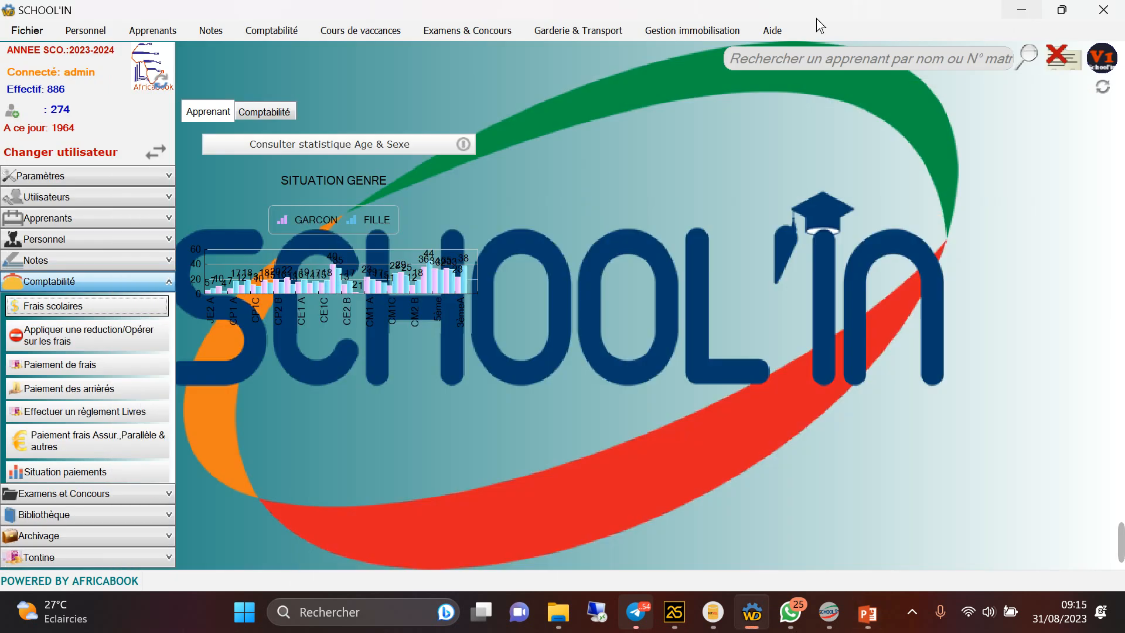
Open the Charges (Dépenses) window and start a new expense with the charge type CHARGES ADMINISTRATIVES
{"action": "left_click", "coordinate": [210, 32]}
{"action": "mouse_move", "coordinate": [260, 34]}
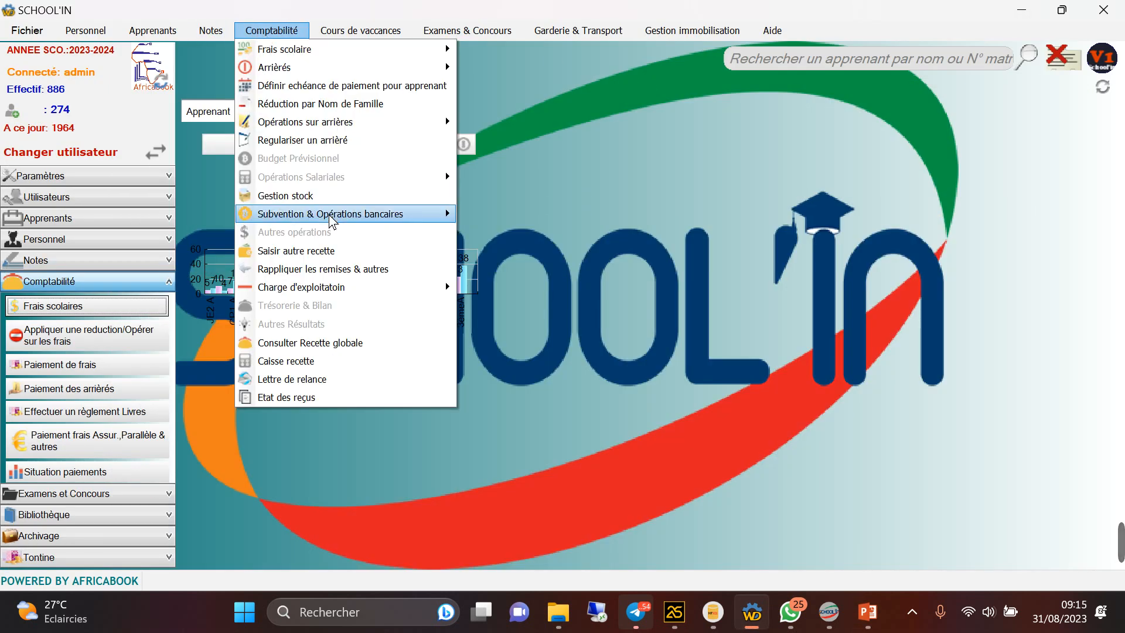
{"action": "mouse_move", "coordinate": [328, 287]}
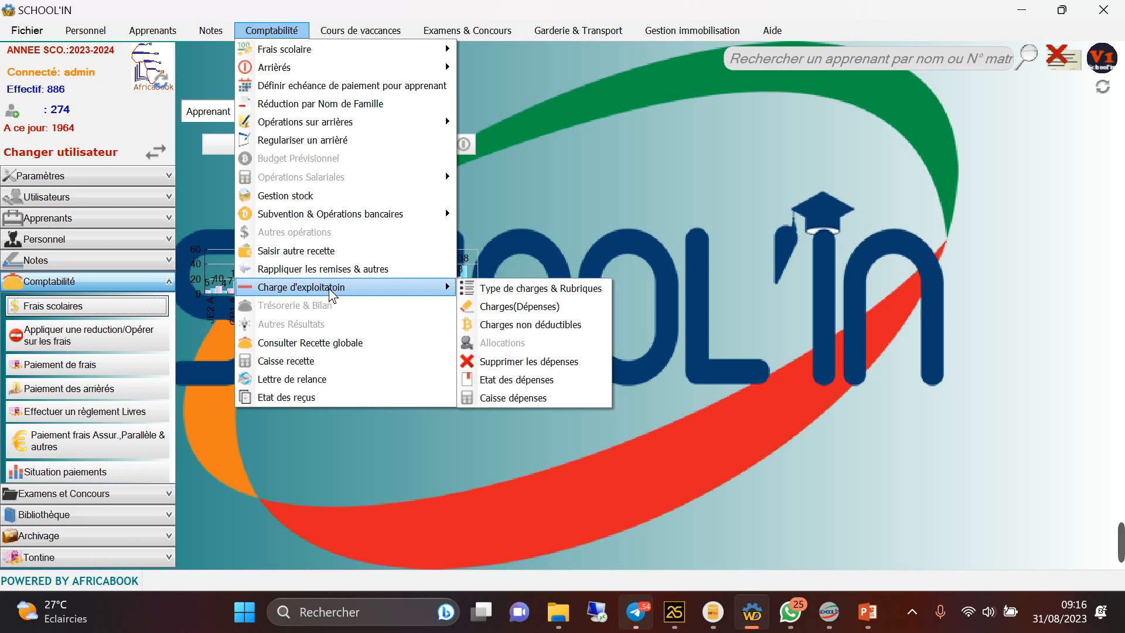
{"action": "left_click", "coordinate": [539, 313]}
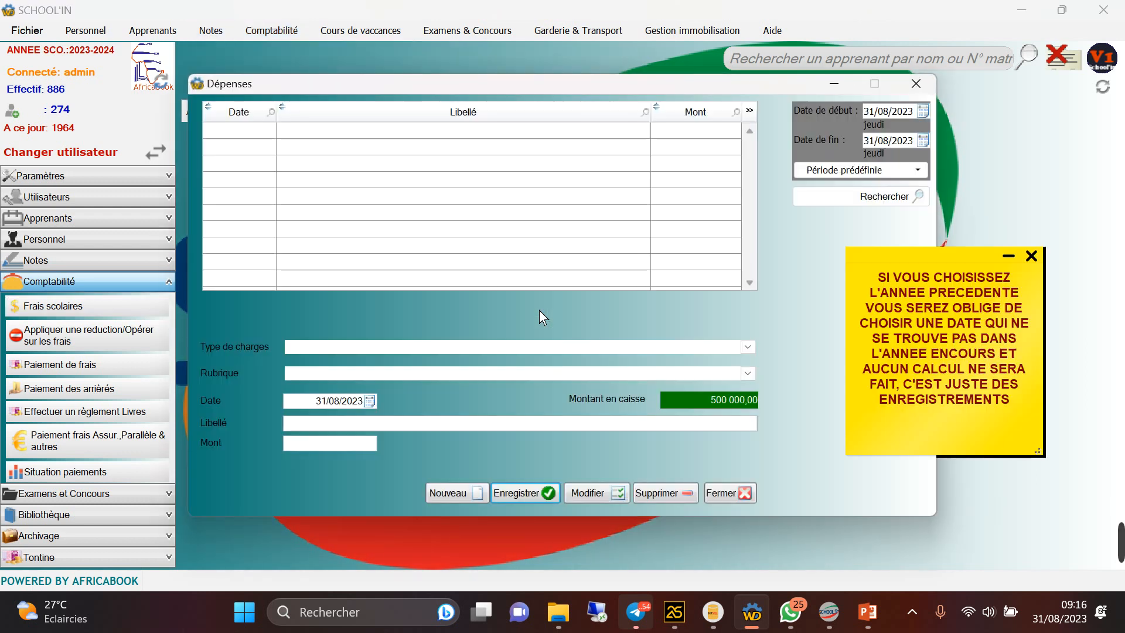
{"action": "left_click", "coordinate": [448, 490]}
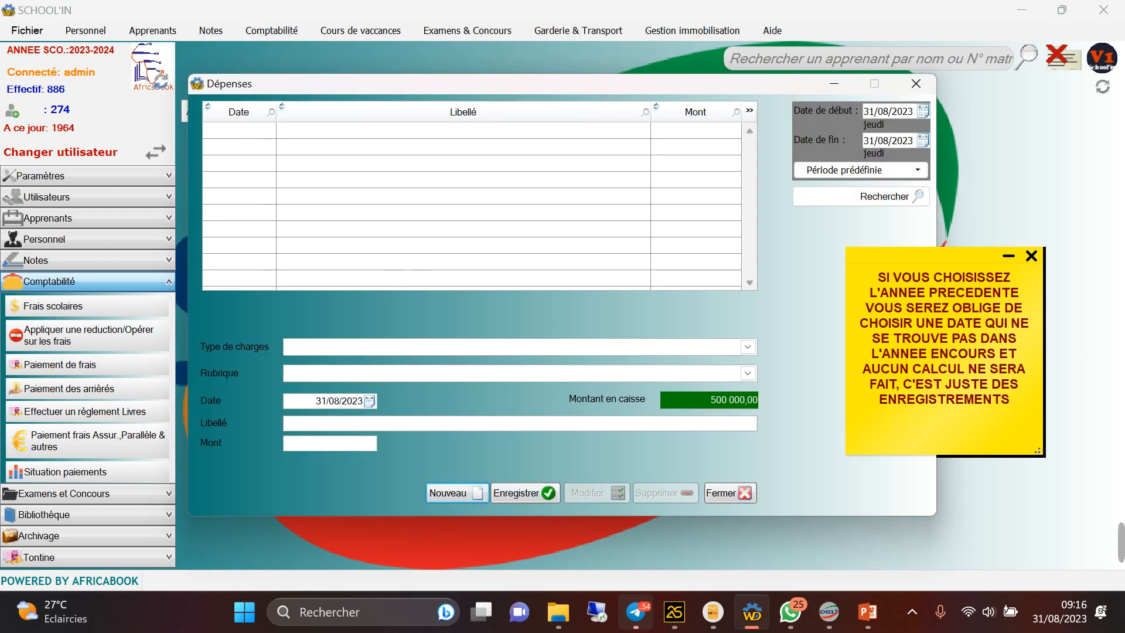
{"action": "left_click", "coordinate": [747, 347]}
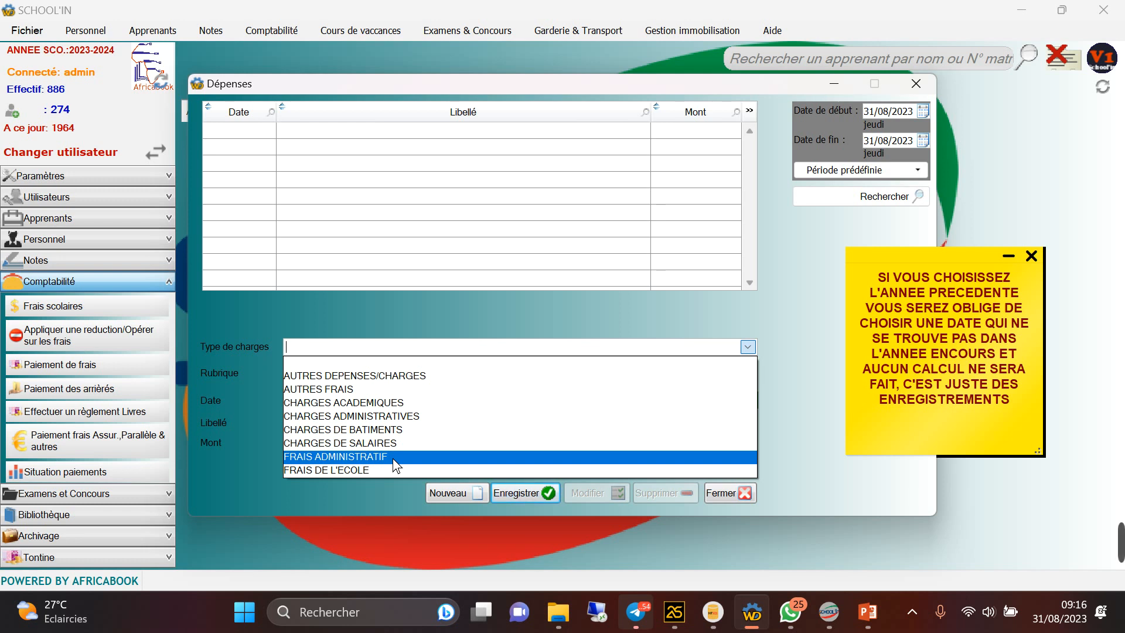
{"action": "left_click", "coordinate": [356, 414]}
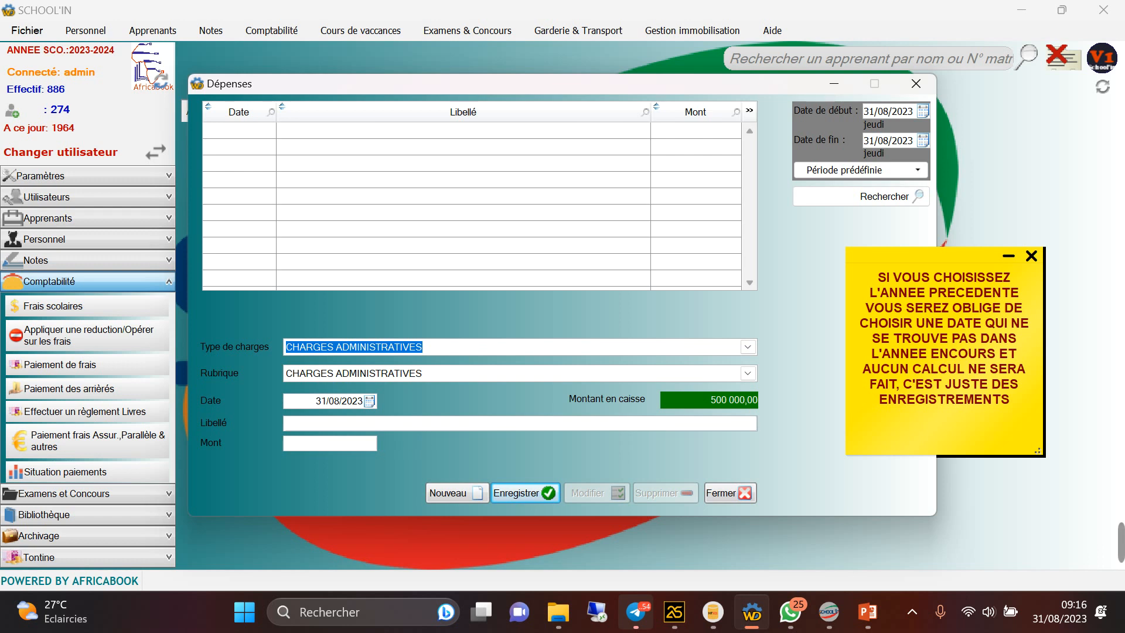
Label the expense "Déplacement du directeur pour l'inspection"
{"action": "left_click", "coordinate": [423, 424]}
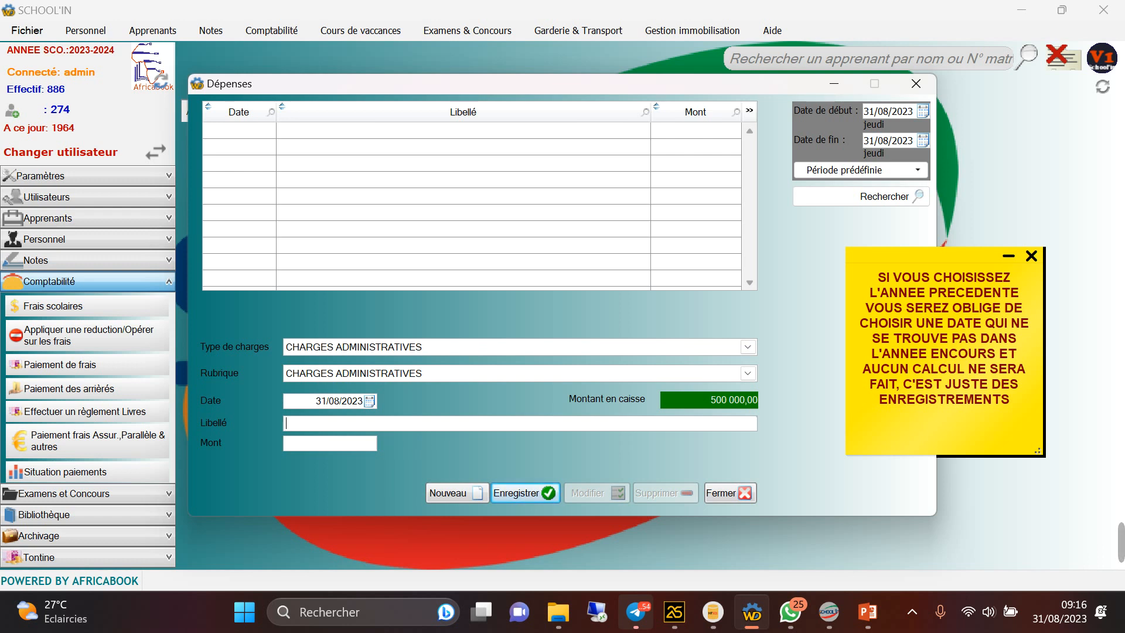
{"action": "type", "text": "Déplacement du direct"}
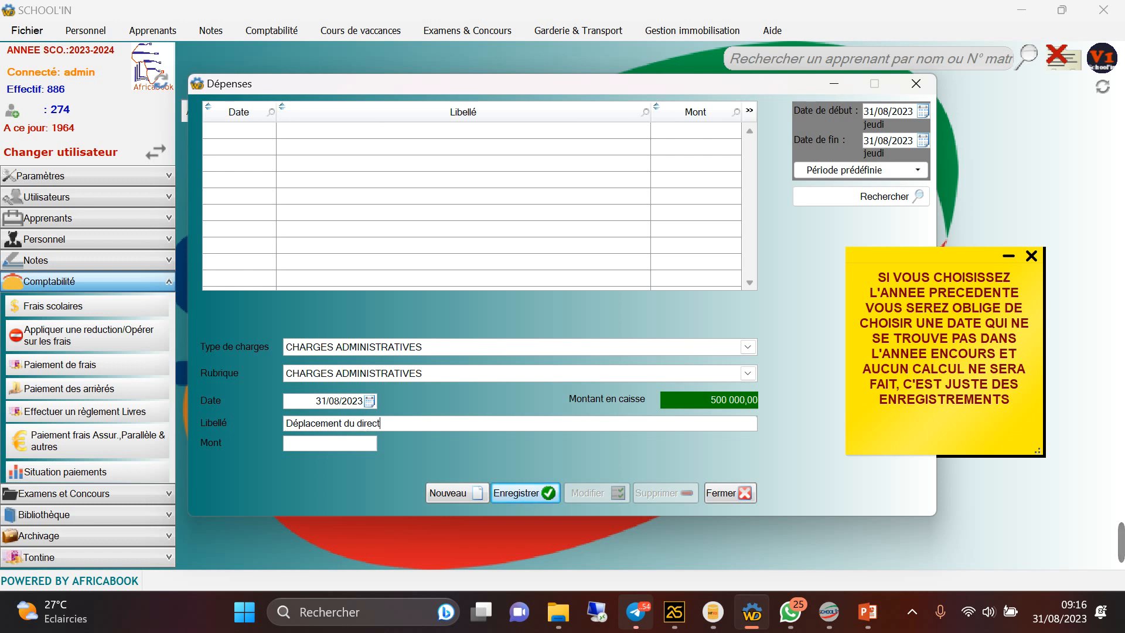
{"action": "type", "text": "eur pour l'inspe"}
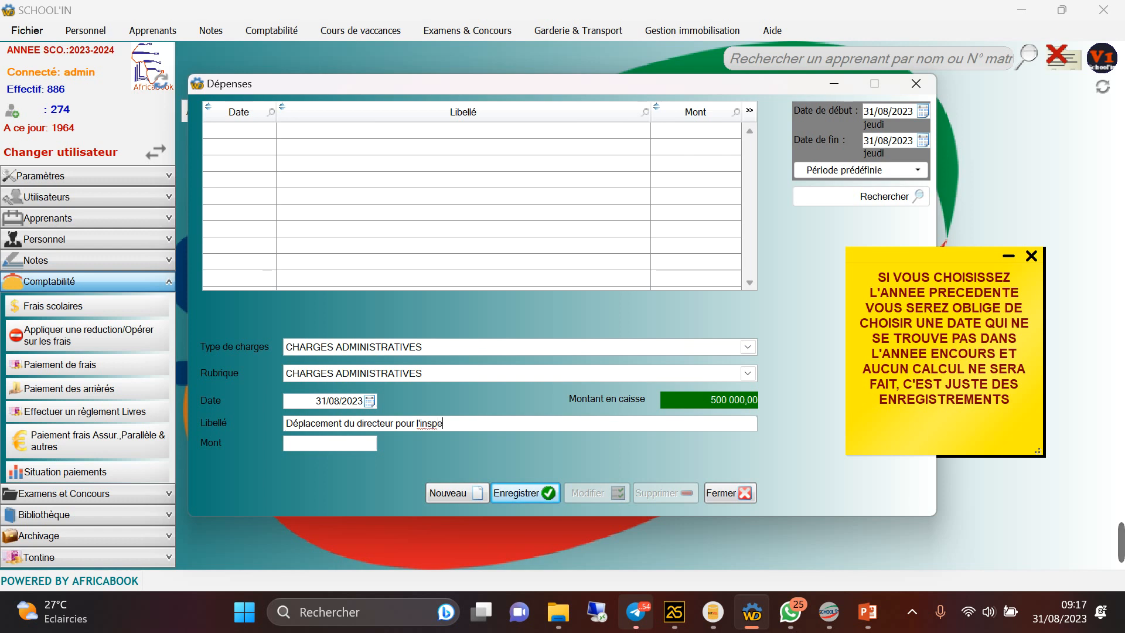
{"action": "type", "text": "ction"}
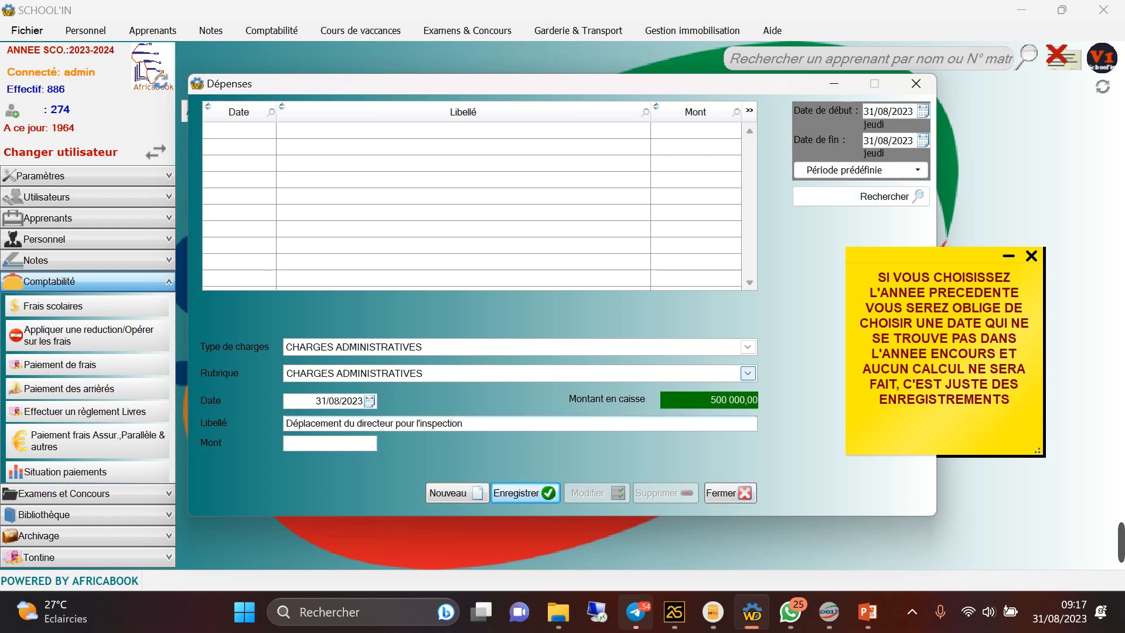
Set the expense's Rubrique to DÉPLACEMENTS, keeping CHARGES ADMINISTRATIVES as its charge type
{"action": "left_click_drag", "start_coordinate": [423, 347], "coordinate": [266, 354]}
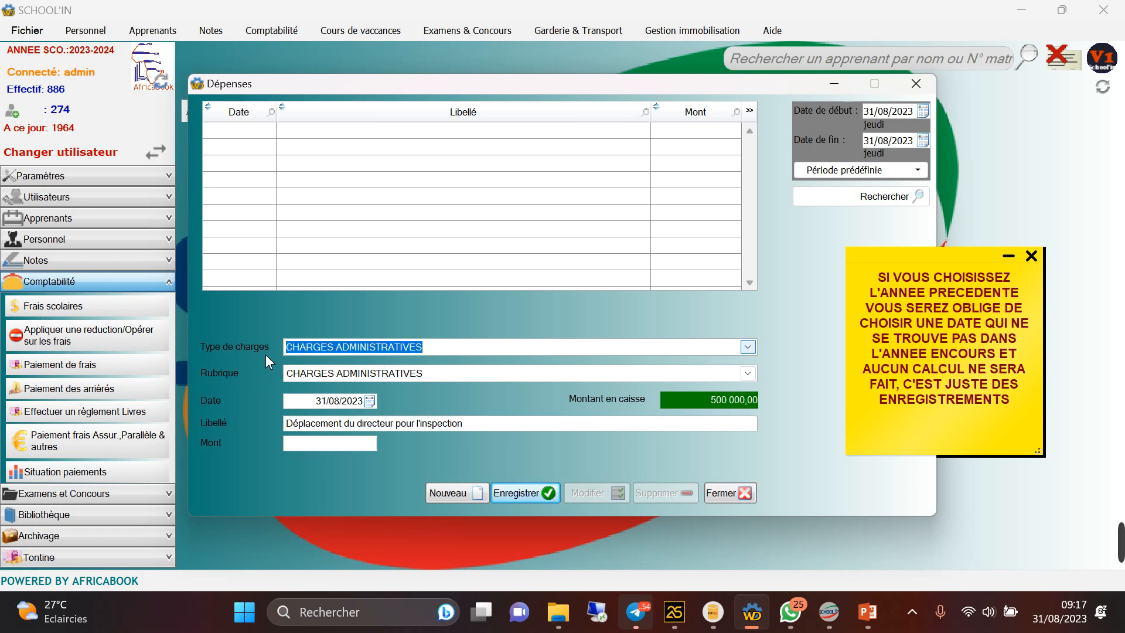
{"action": "left_click", "coordinate": [424, 373]}
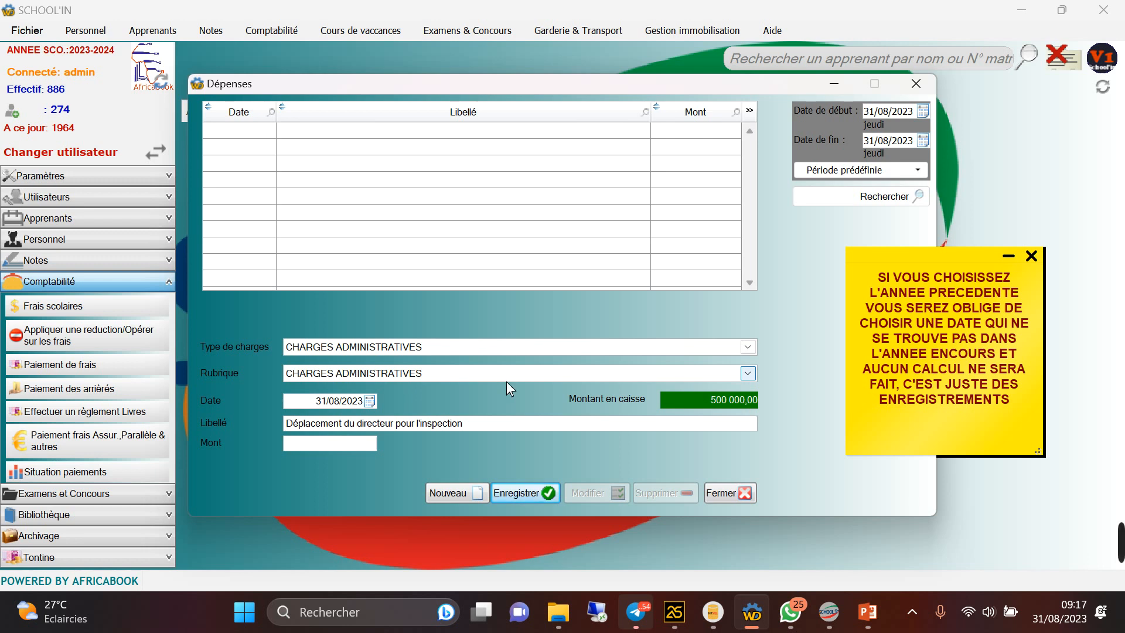
{"action": "left_click", "coordinate": [747, 374]}
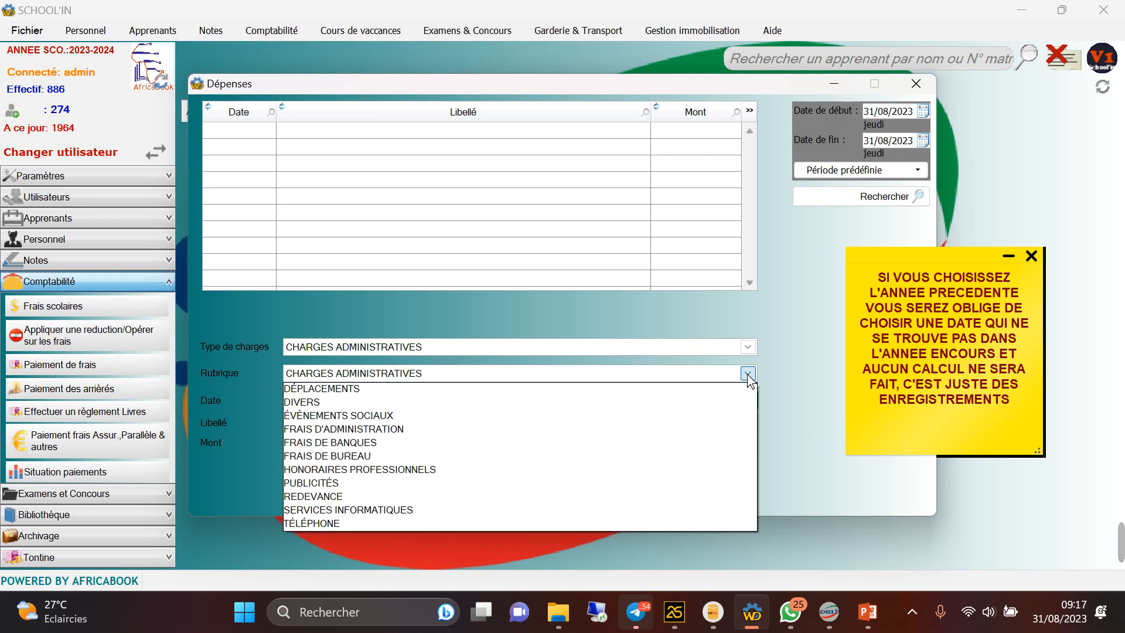
{"action": "left_click", "coordinate": [343, 388]}
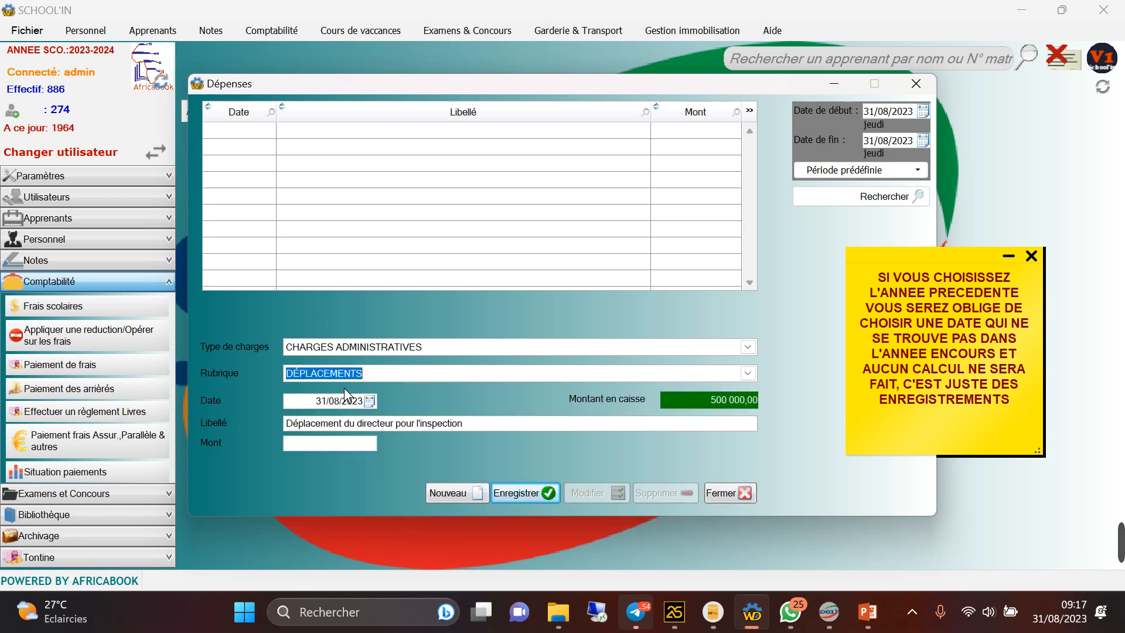
{"action": "left_click", "coordinate": [747, 372]}
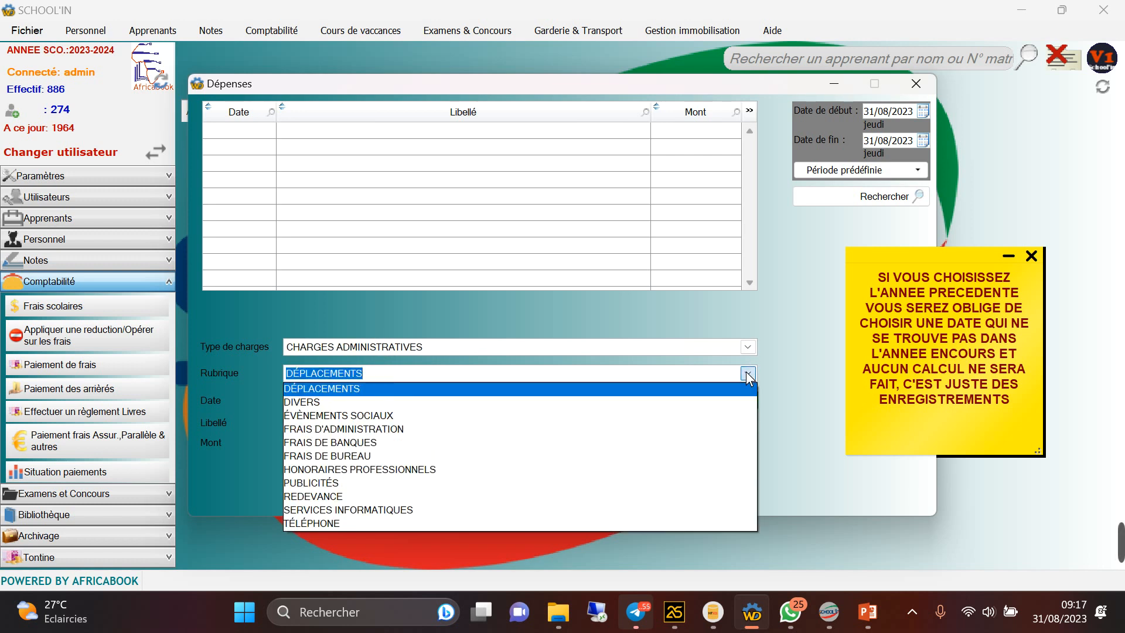
{"action": "left_click", "coordinate": [357, 388]}
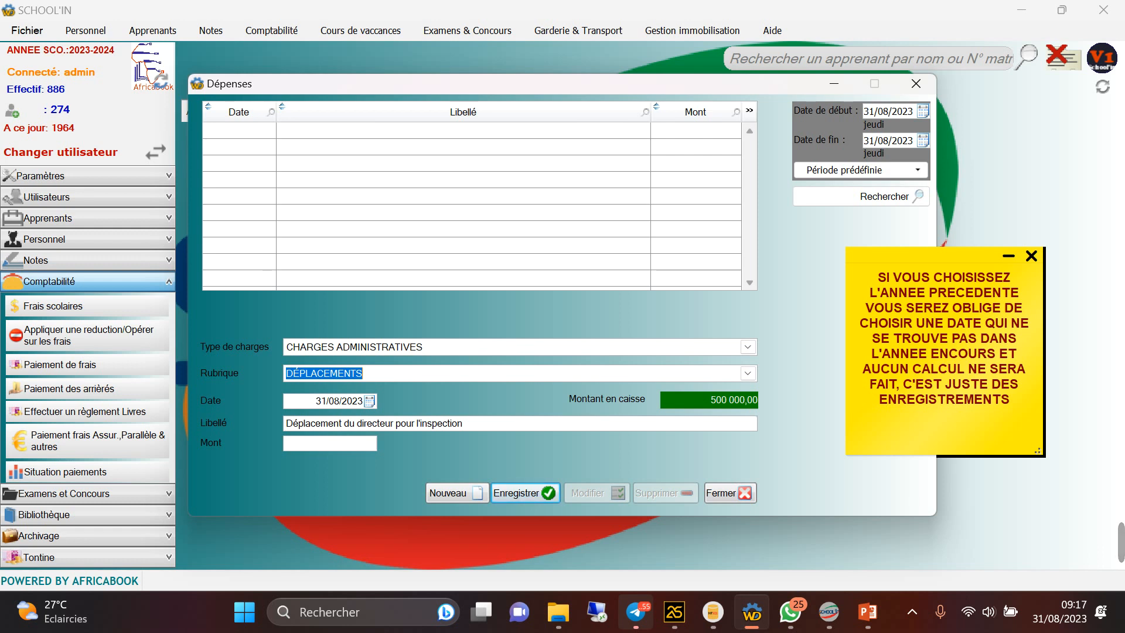
Set the expense amount to 5000 and try to save the entry with the date 31/08/2023
{"action": "left_click", "coordinate": [362, 442]}
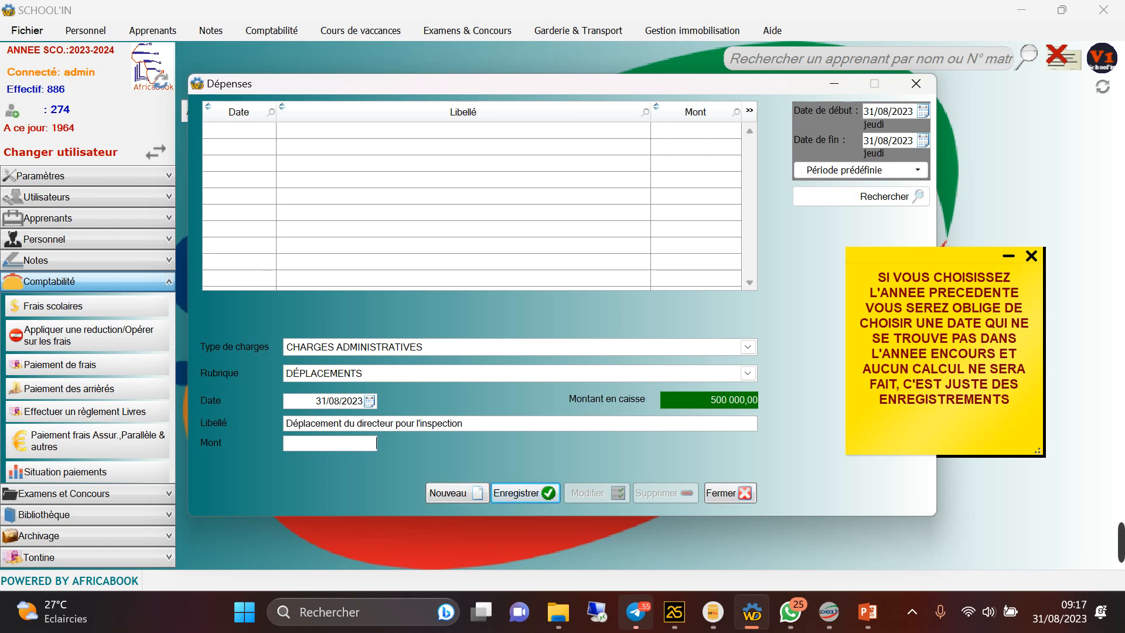
{"action": "type", "text": "5000"}
{"action": "left_click", "coordinate": [526, 496]}
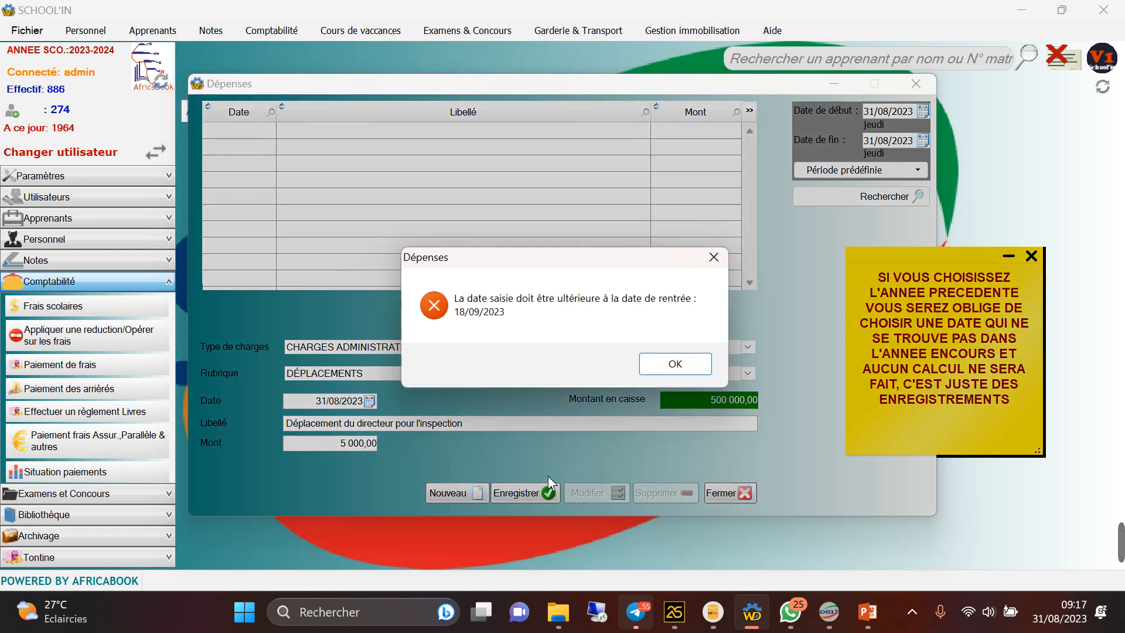
{"action": "left_click", "coordinate": [660, 371]}
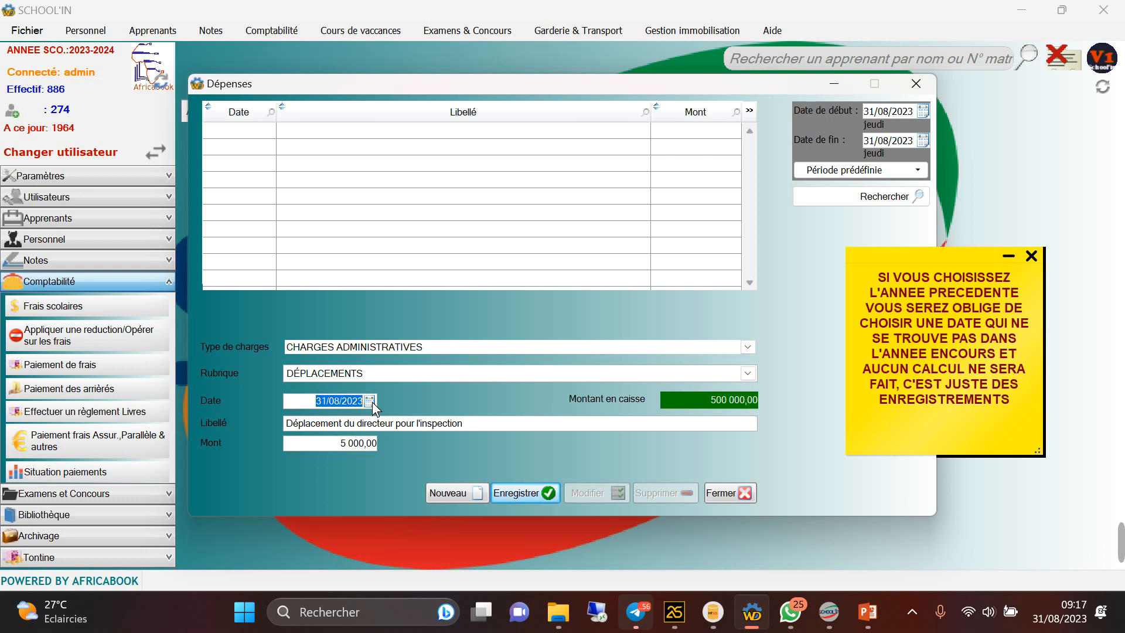
{"action": "left_click", "coordinate": [529, 491]}
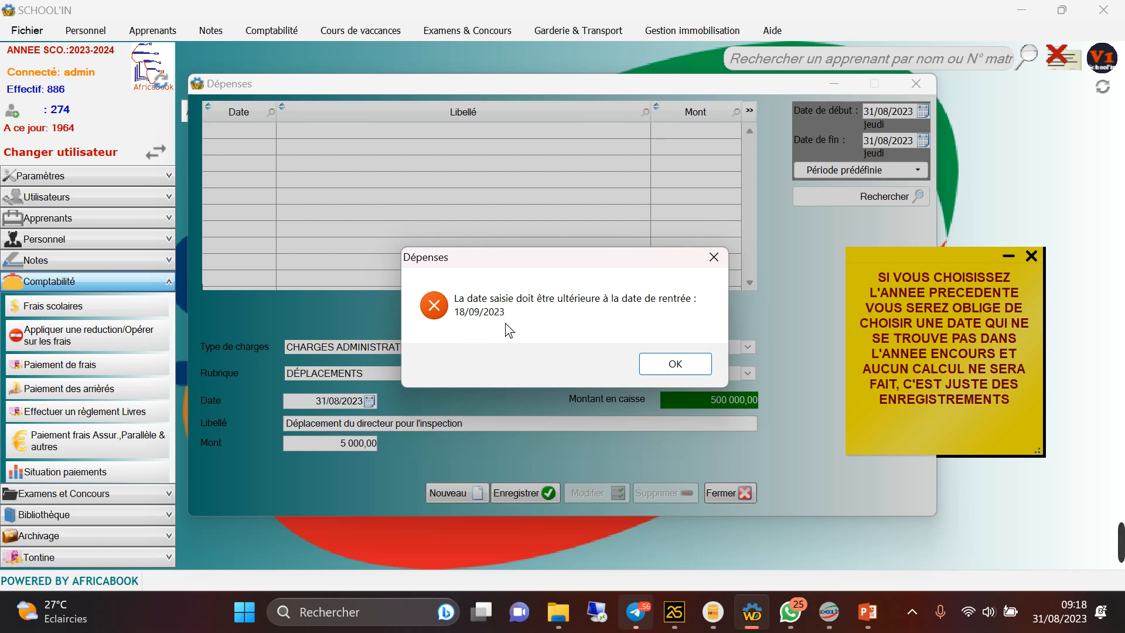
{"action": "left_click", "coordinate": [666, 366]}
Date the travel expense 18/09/2023 and save it
{"action": "left_click", "coordinate": [369, 406]}
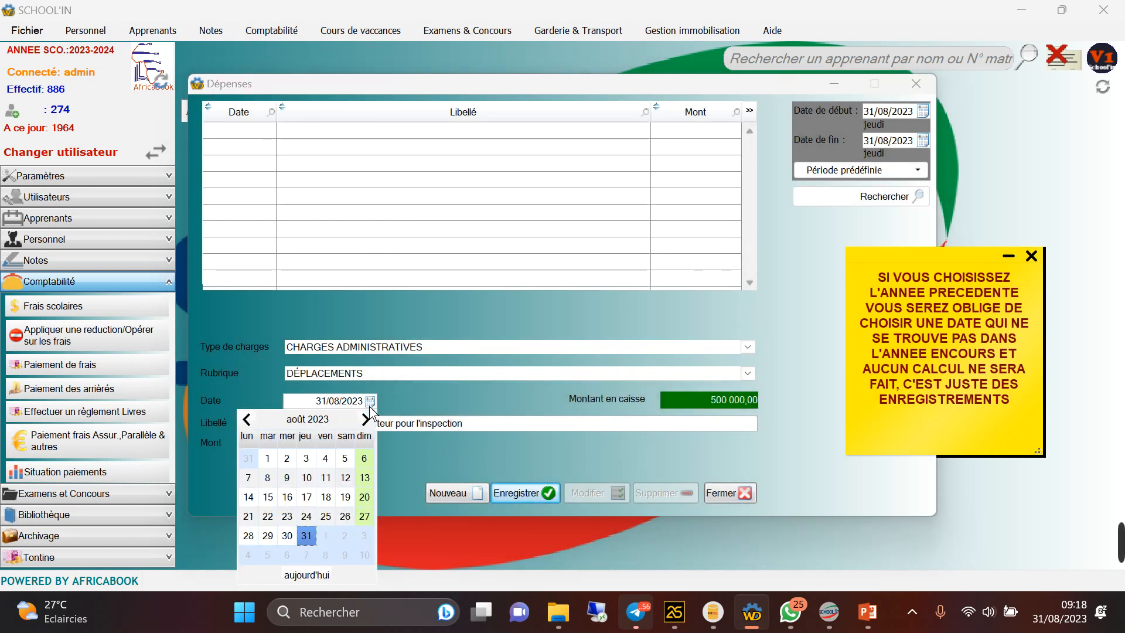
{"action": "left_click", "coordinate": [369, 421]}
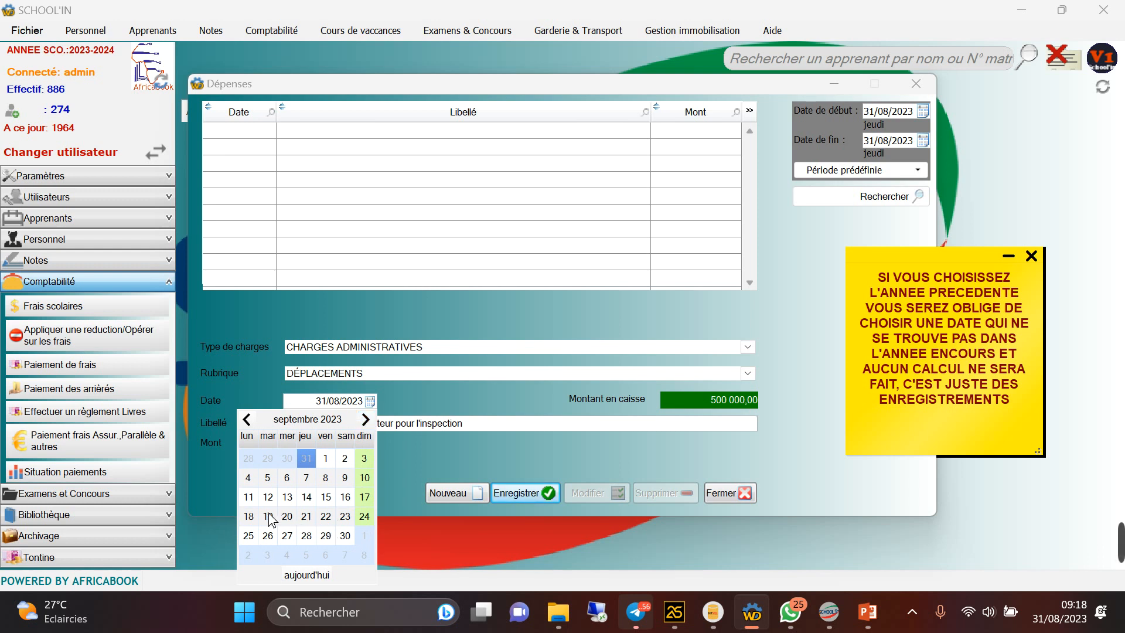
{"action": "left_click", "coordinate": [251, 516]}
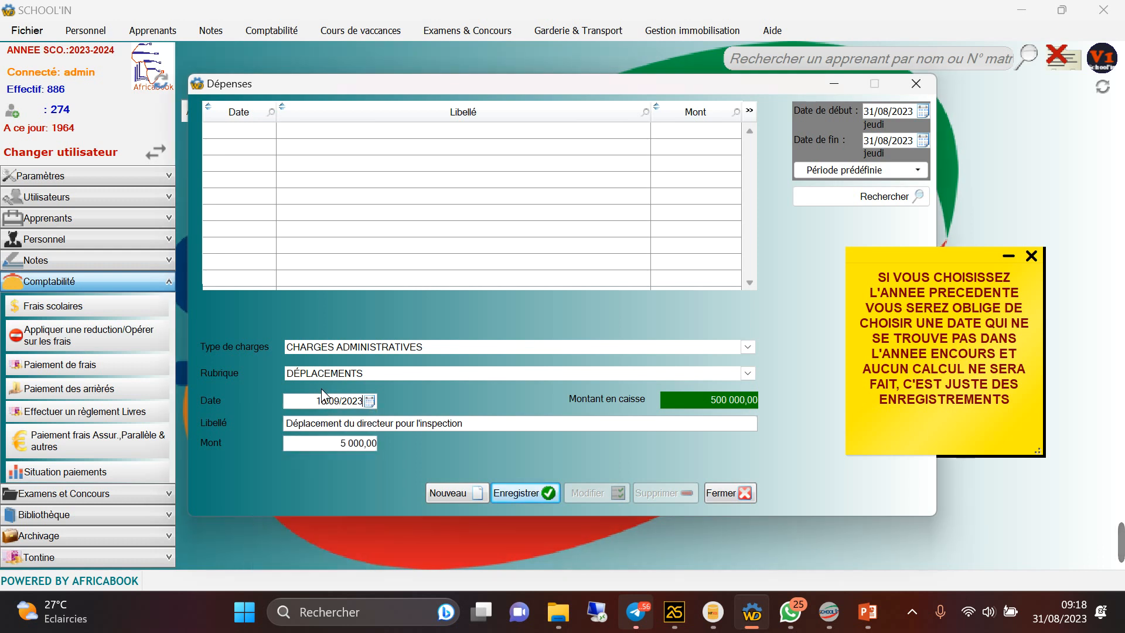
{"action": "left_click", "coordinate": [522, 495]}
{"action": "left_click", "coordinate": [571, 356]}
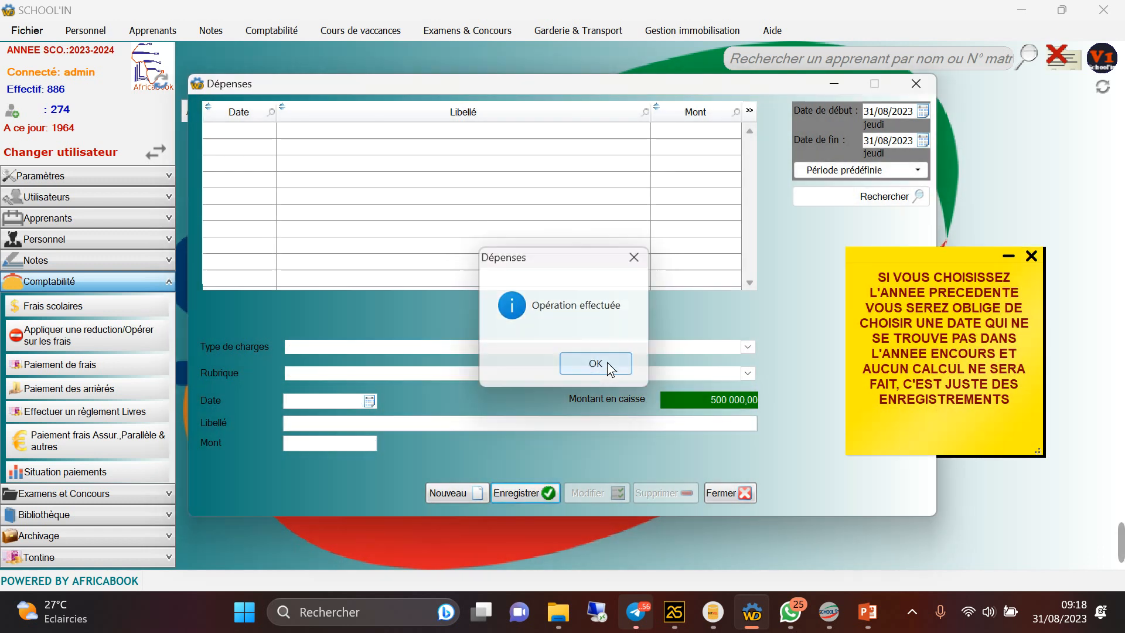
{"action": "left_click", "coordinate": [607, 362]}
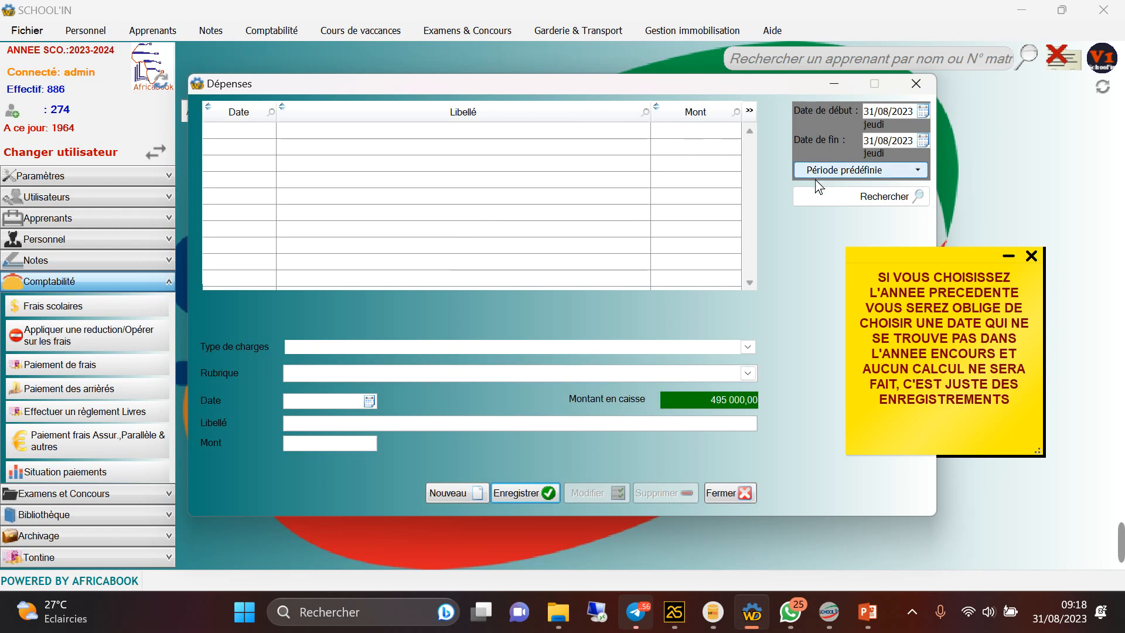
Start another new expense with the charge type CHARGES DE BATIMENTS
{"action": "left_click", "coordinate": [748, 347]}
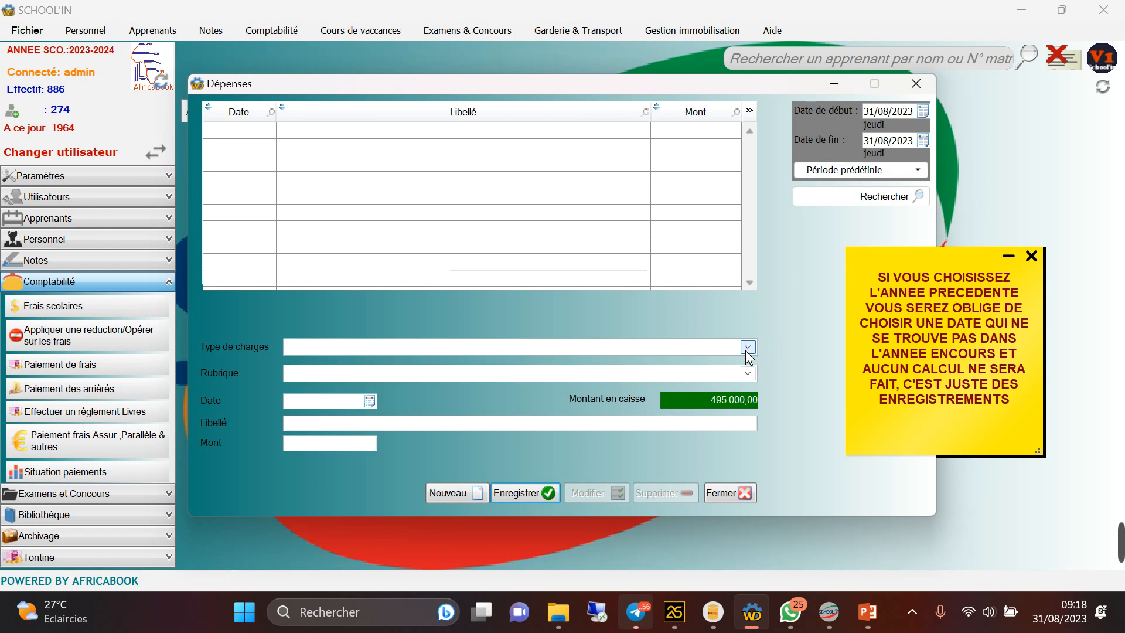
{"action": "left_click", "coordinate": [719, 325]}
{"action": "left_click", "coordinate": [457, 491]}
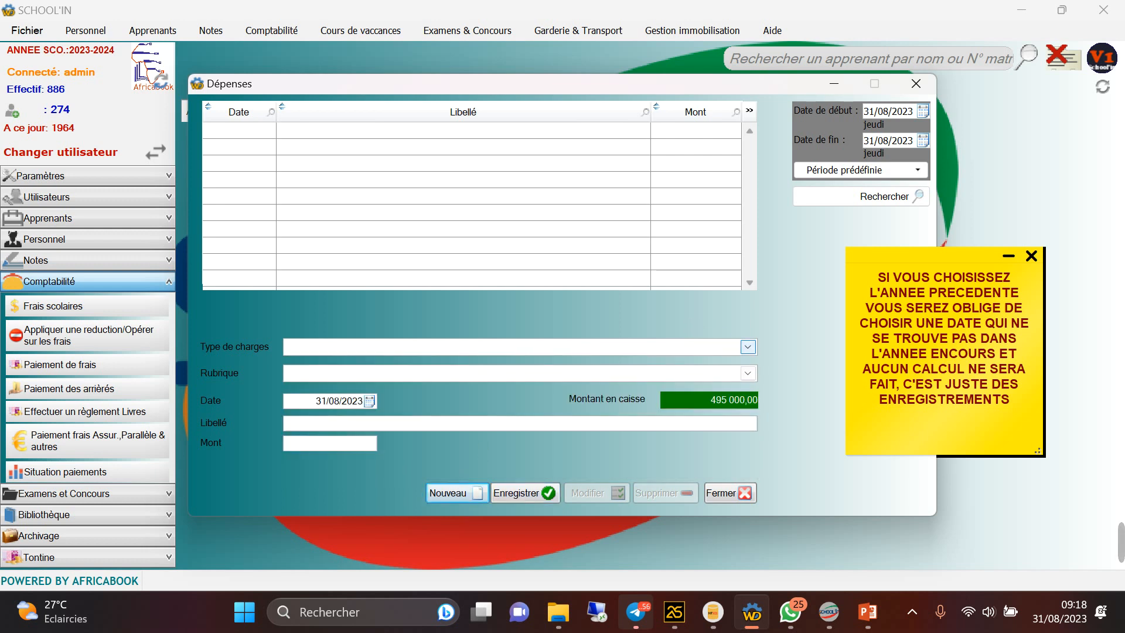
{"action": "left_click", "coordinate": [746, 347]}
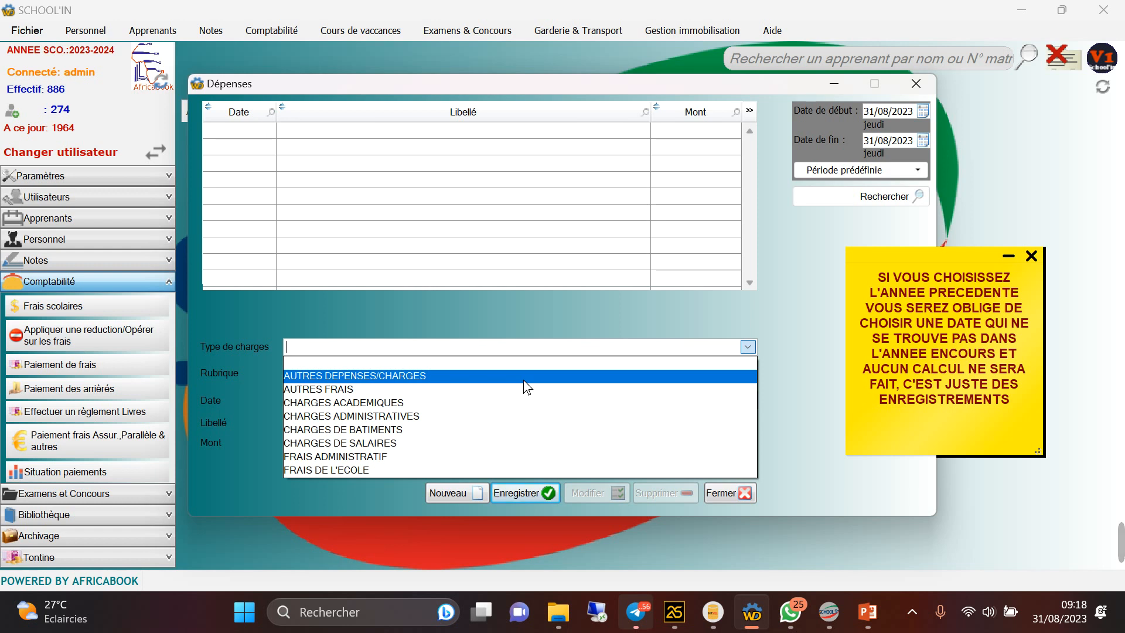
{"action": "left_click", "coordinate": [402, 430]}
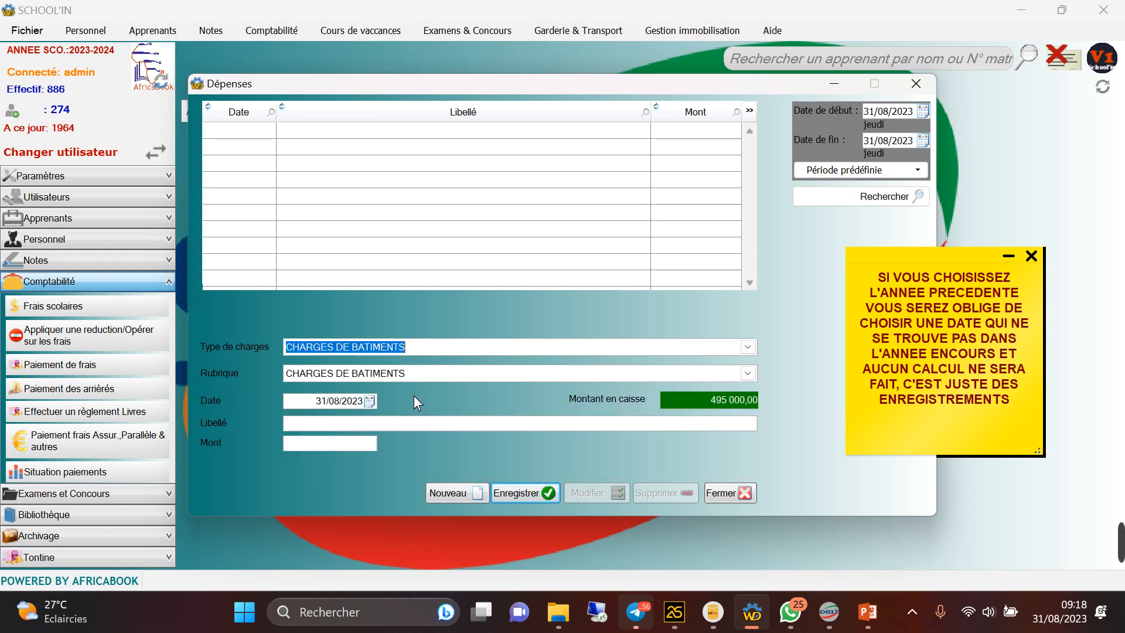
Date the building expense 19/09/2023
{"action": "left_click", "coordinate": [370, 401]}
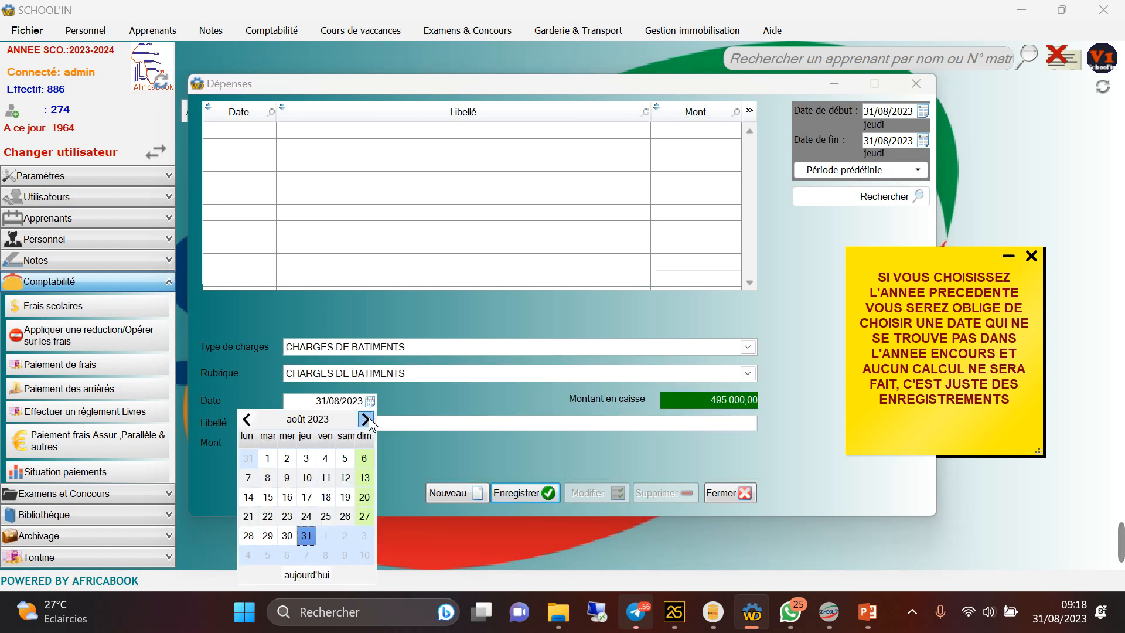
{"action": "left_click", "coordinate": [366, 419]}
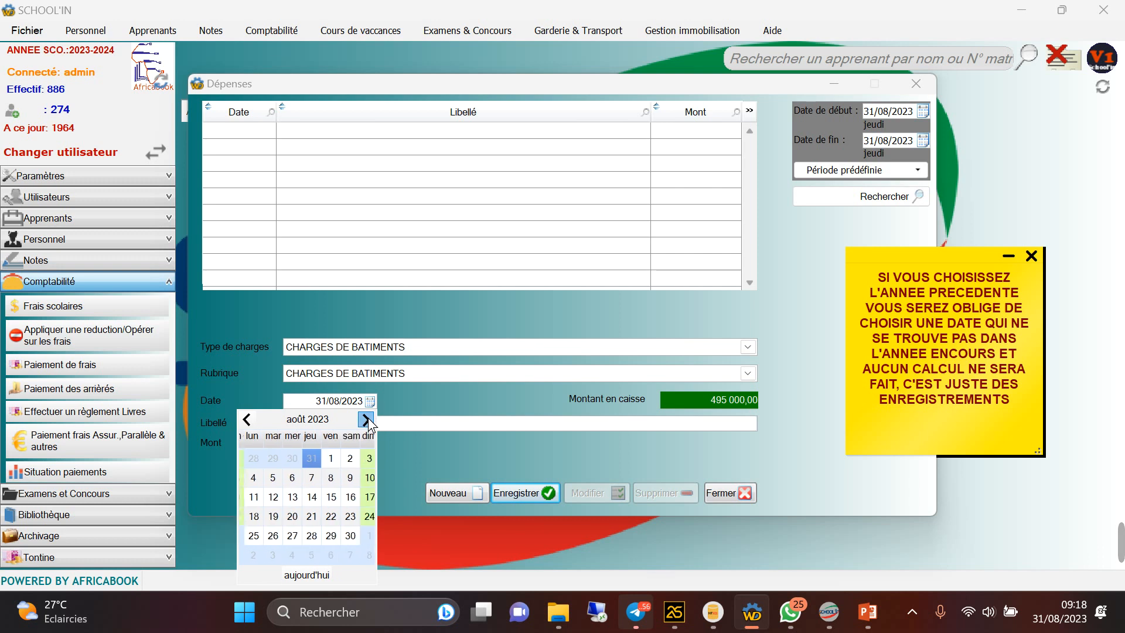
{"action": "left_click", "coordinate": [256, 517]}
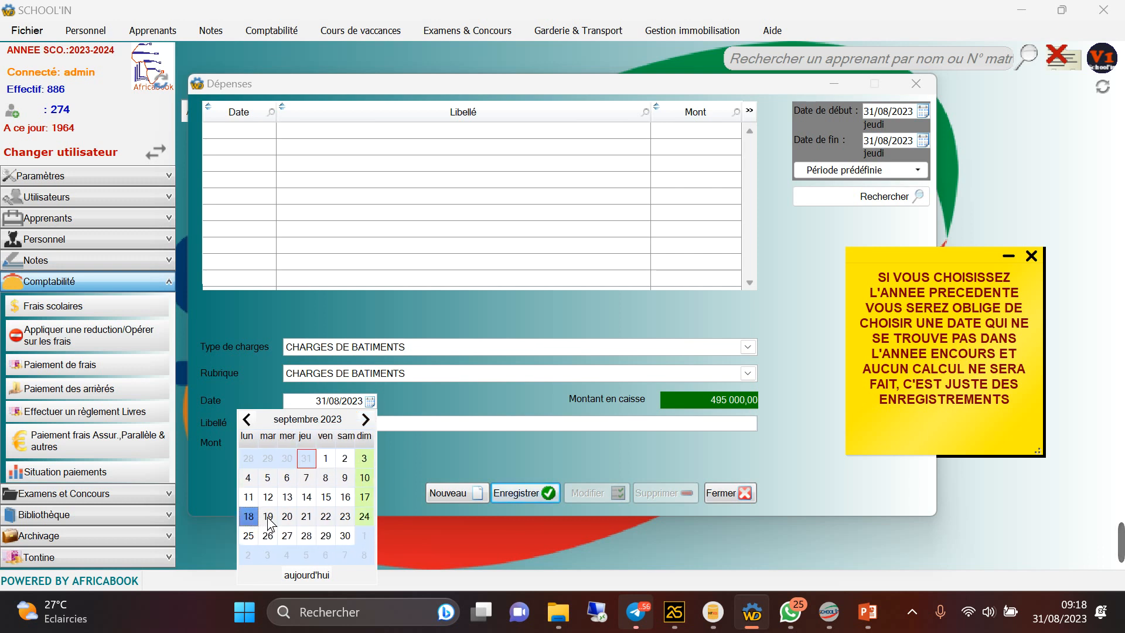
{"action": "left_click", "coordinate": [268, 517]}
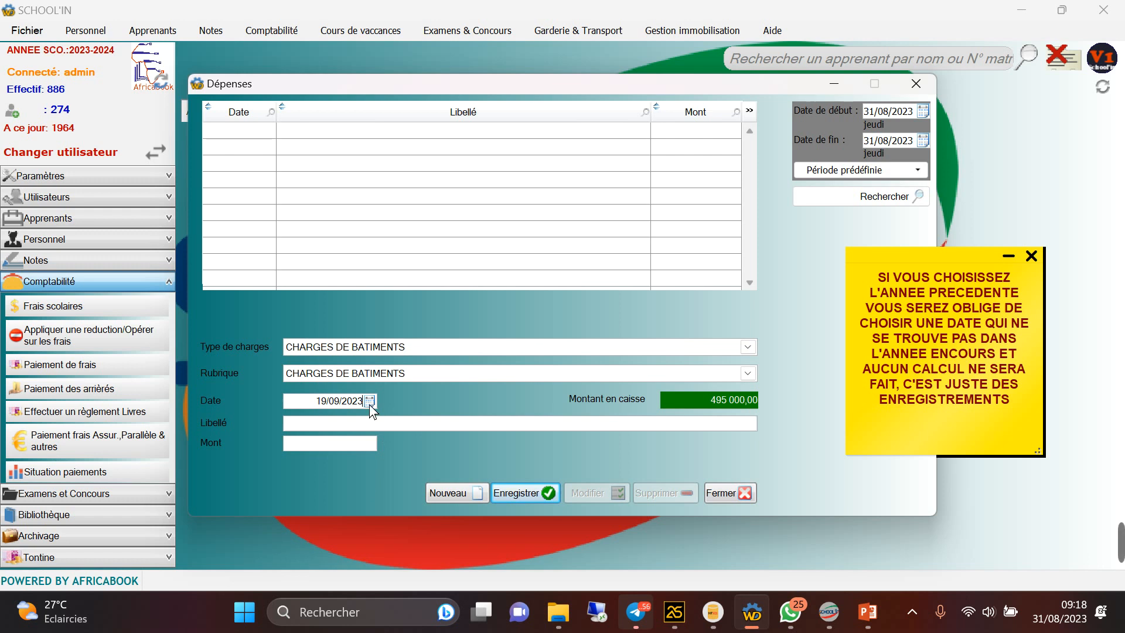
Enter "Construction d'une salle de classe" as the label of the building expense
{"action": "left_click", "coordinate": [410, 428]}
{"action": "type", "text": "Contruction"}
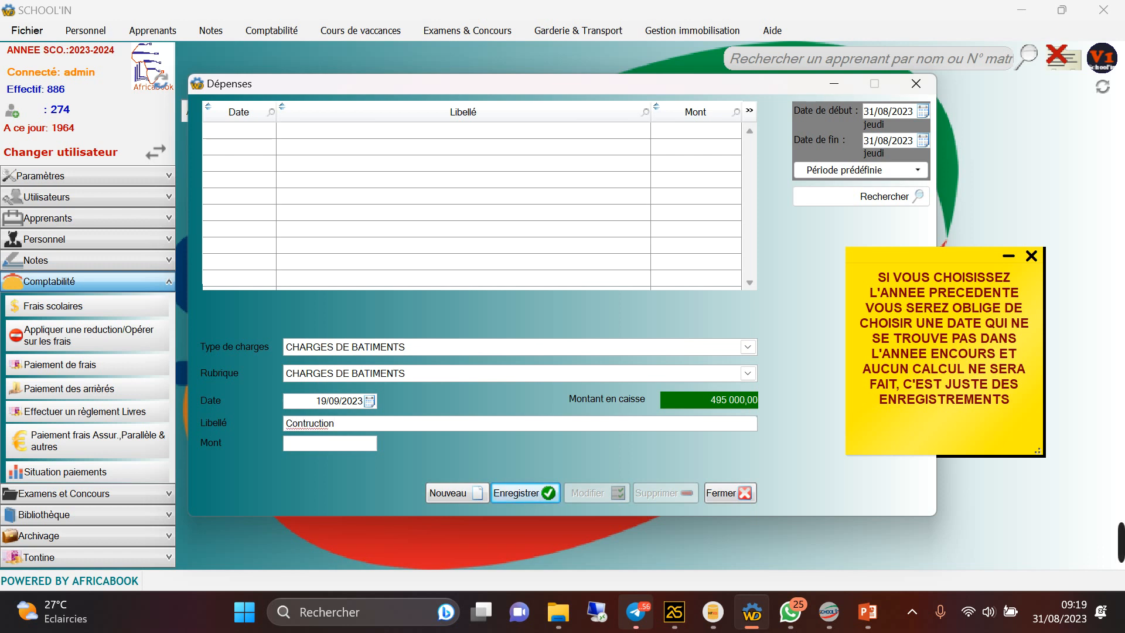
{"action": "key", "text": "BackSpace"}
{"action": "key", "text": "BackSpace"}
{"action": "key", "text": "BackSpace"}
{"action": "key", "text": "BackSpace"}
{"action": "key", "text": "BackSpace"}
{"action": "key", "text": "BackSpace"}
{"action": "key", "text": "BackSpace"}
{"action": "key", "text": "BackSpace"}
{"action": "type", "text": "struction de sa"}
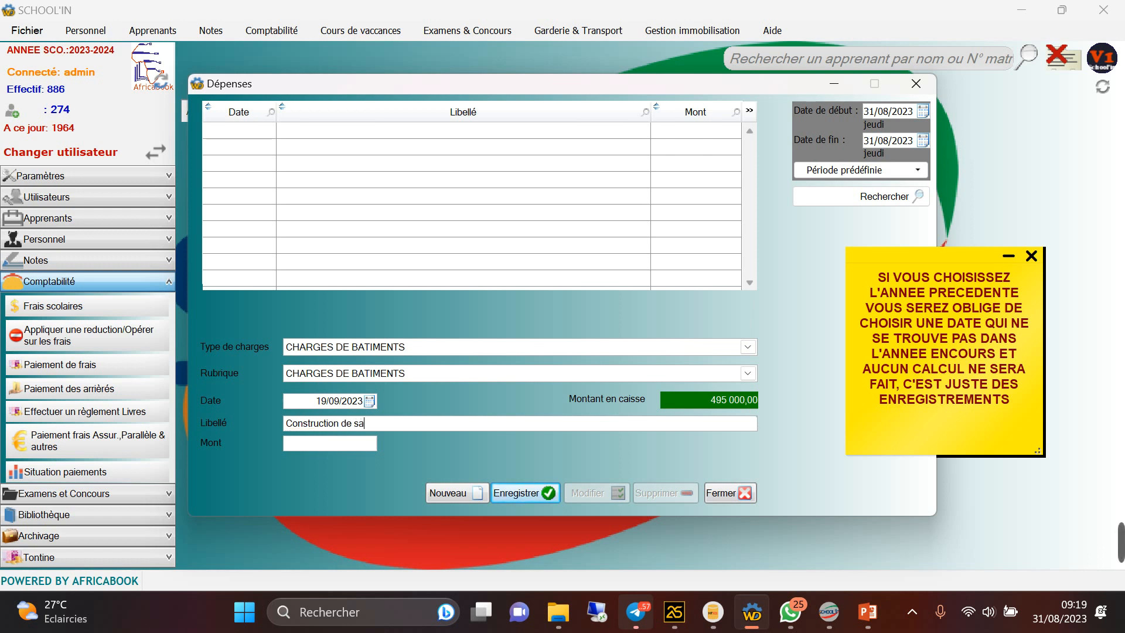
{"action": "key", "text": "BackSpace"}
{"action": "key", "text": "BackSpace"}
{"action": "key", "text": "BackSpace"}
{"action": "key", "text": "BackSpace"}
{"action": "type", "text": "'une salle de classe"}
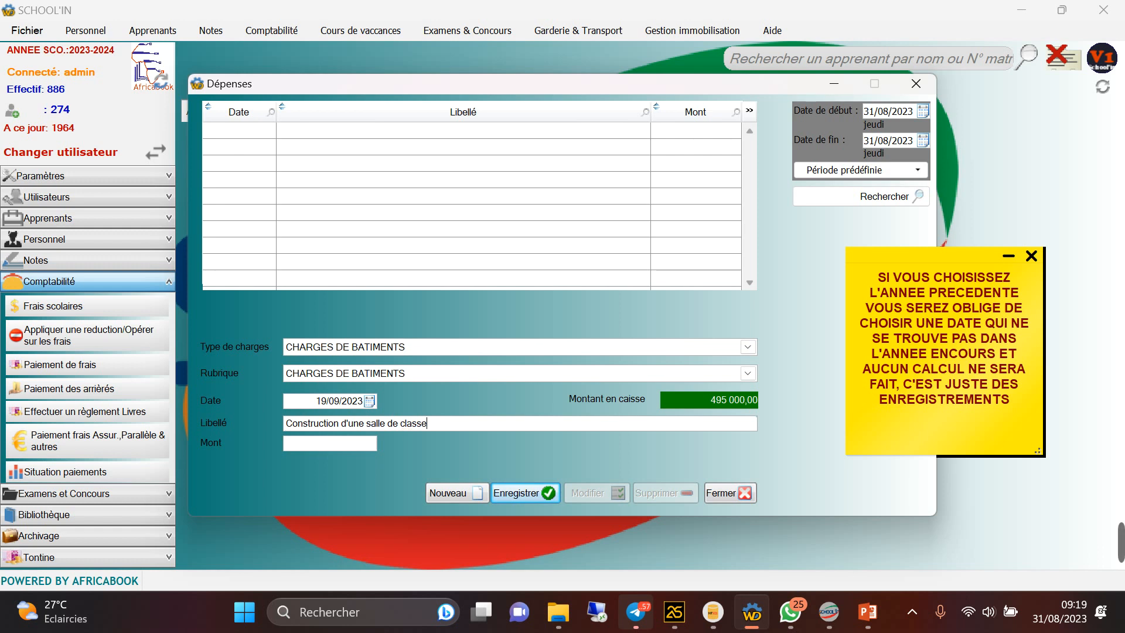
Set the building expense amount to 1500000 and try to save the entry
{"action": "left_click", "coordinate": [363, 440]}
{"action": "type", "text": "1500000"}
{"action": "key", "text": "Tab"}
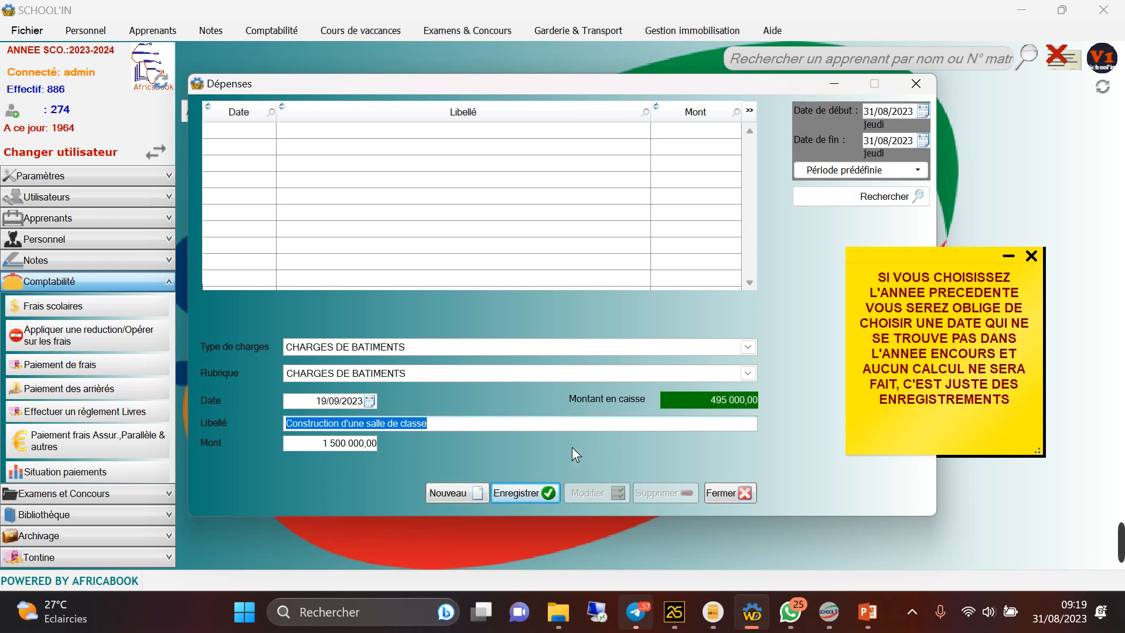
{"action": "left_click", "coordinate": [532, 491]}
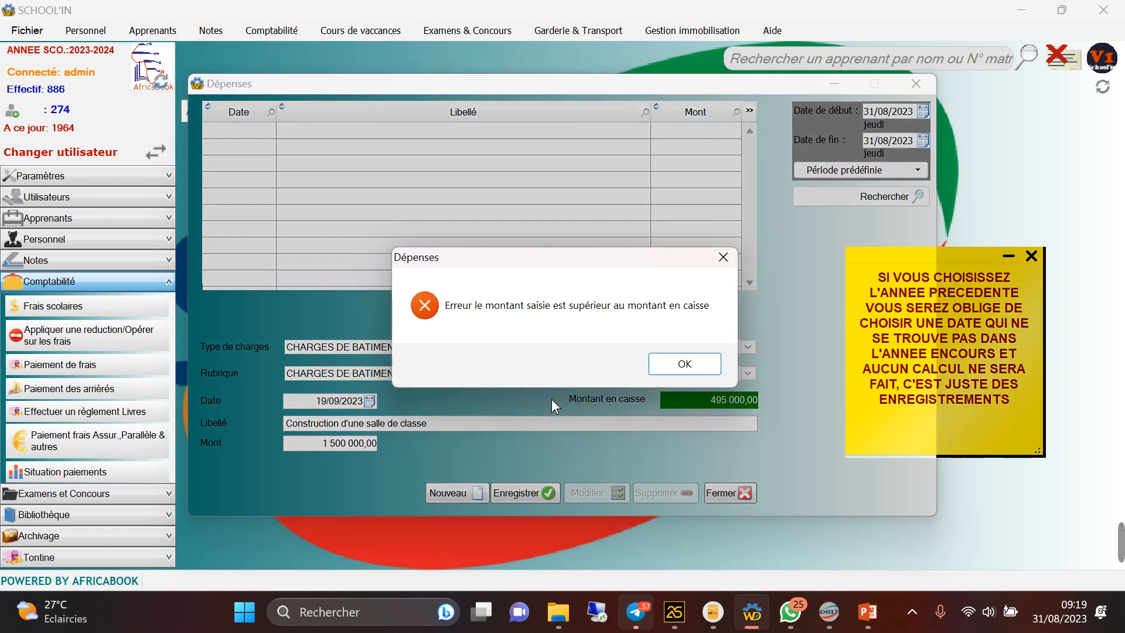
{"action": "left_click", "coordinate": [670, 368]}
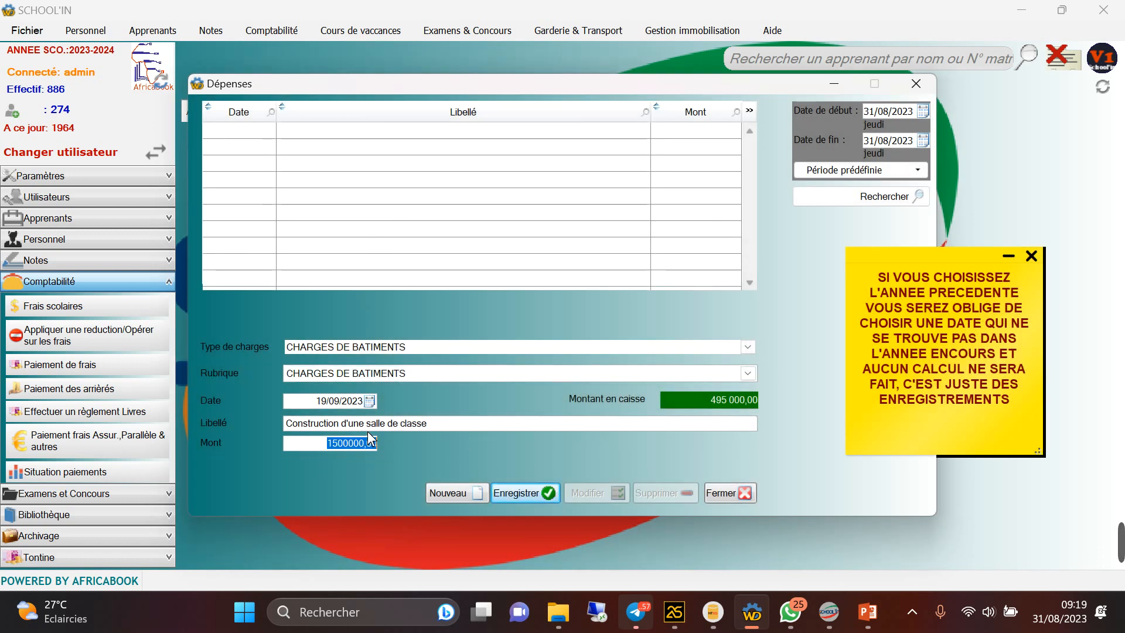
Change the expense's rubric to LOYER and replace its label with "Paiement de loyer"
{"action": "key", "text": "shift+Tab"}
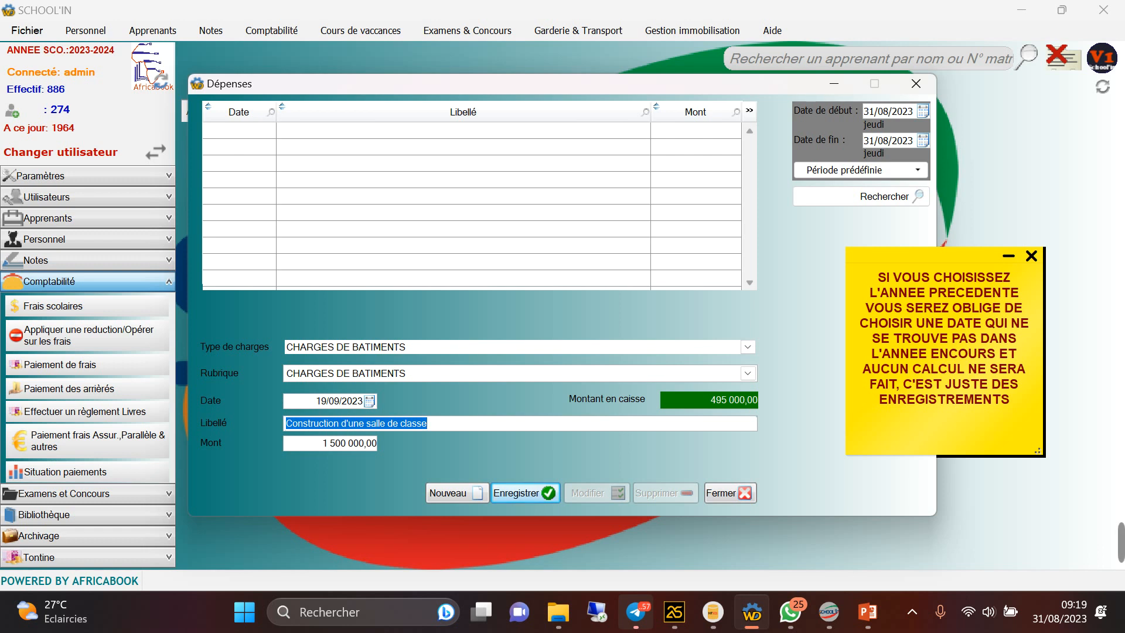
{"action": "left_click", "coordinate": [749, 373]}
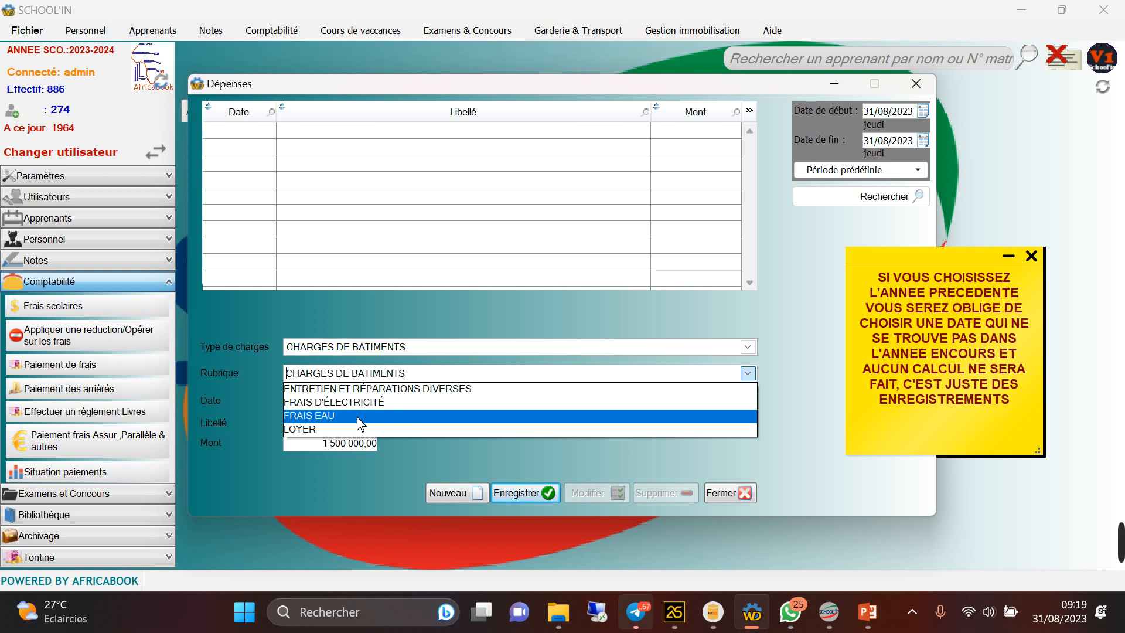
{"action": "left_click", "coordinate": [346, 428]}
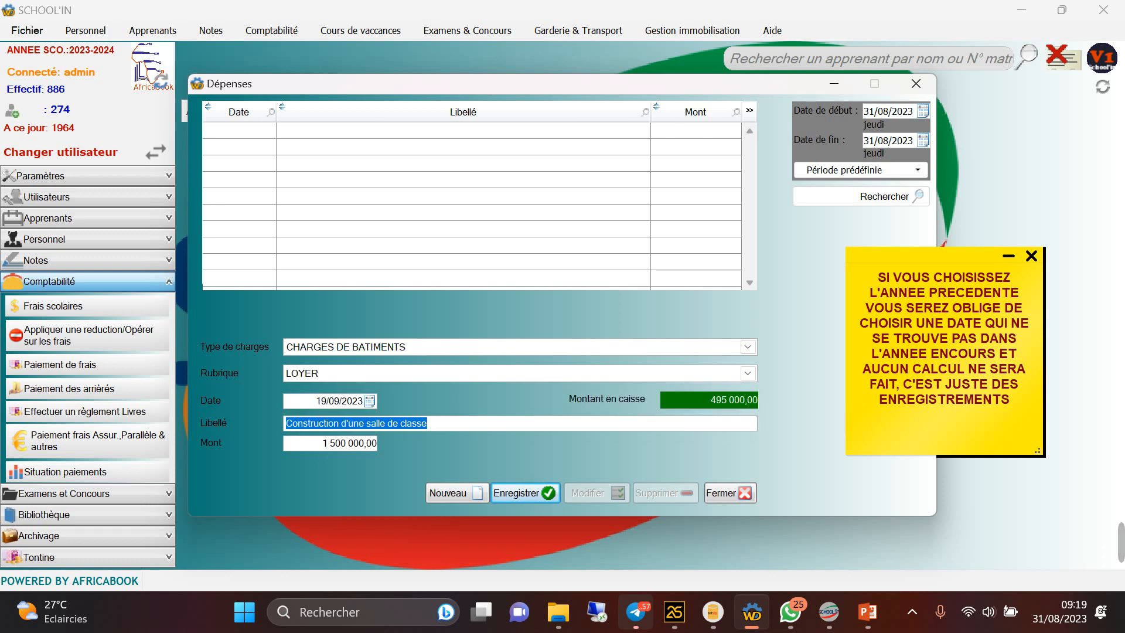
{"action": "type", "text": "Pai"}
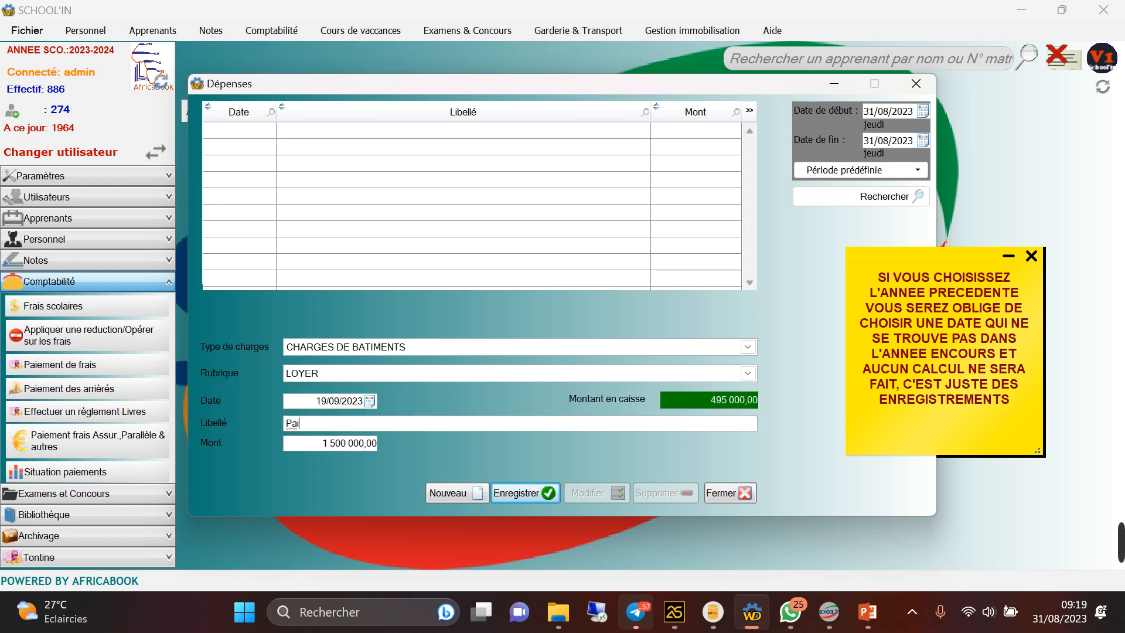
{"action": "type", "text": "ement"}
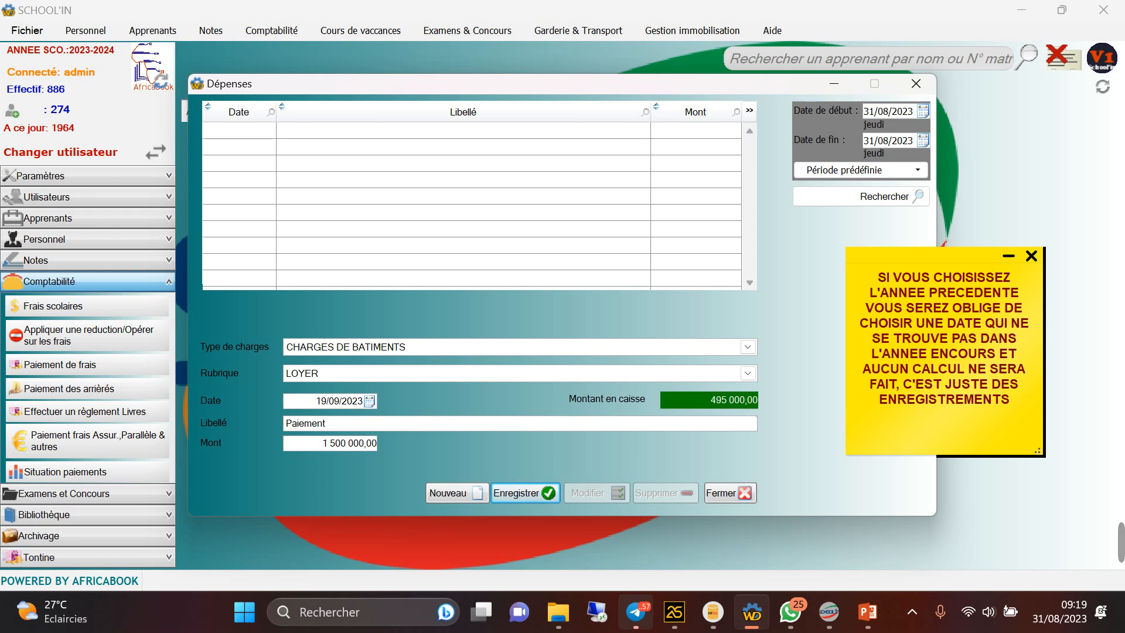
{"action": "type", "text": " de loyer"}
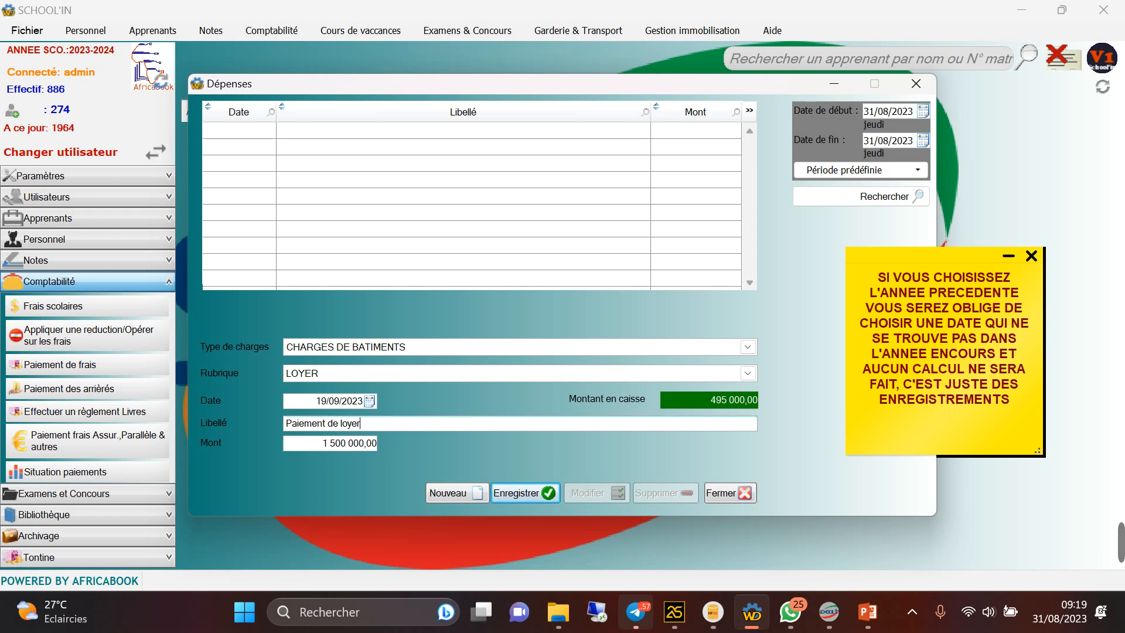
Set the rent expense amount to 50000, save the entry with confirmation, and close the expense form
{"action": "key", "text": "Tab"}
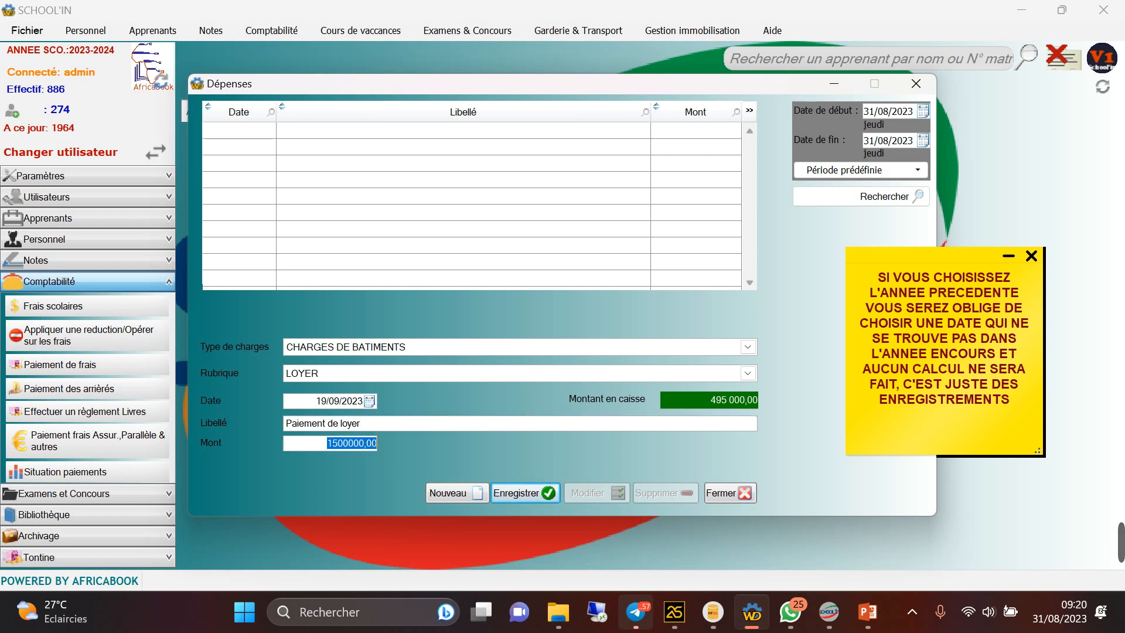
{"action": "type", "text": "50000"}
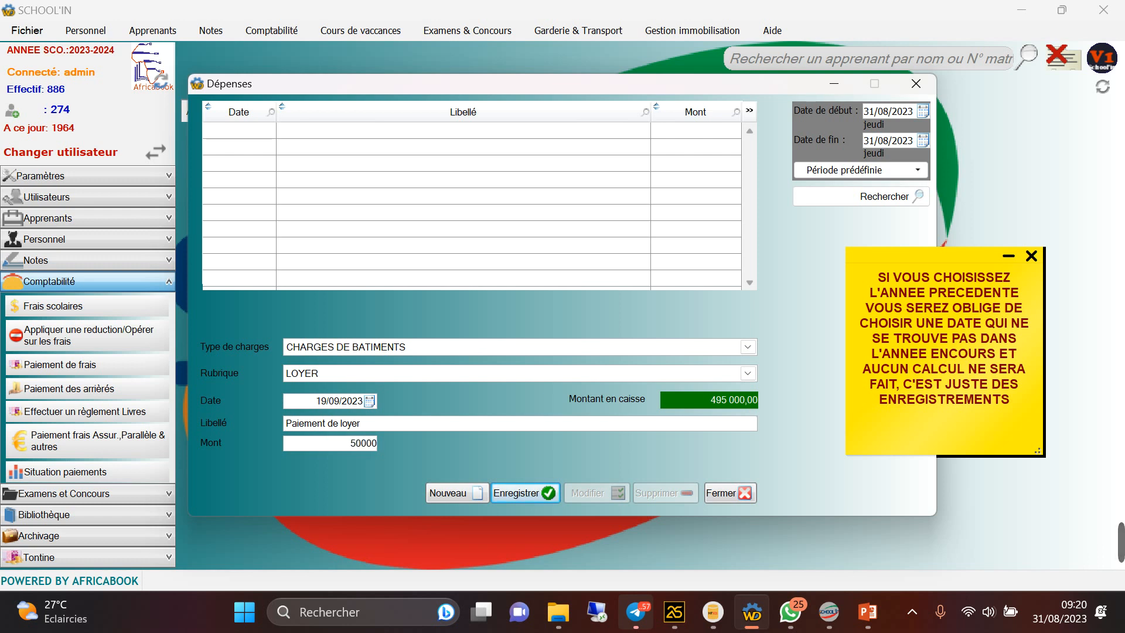
{"action": "key", "text": "shift+Tab"}
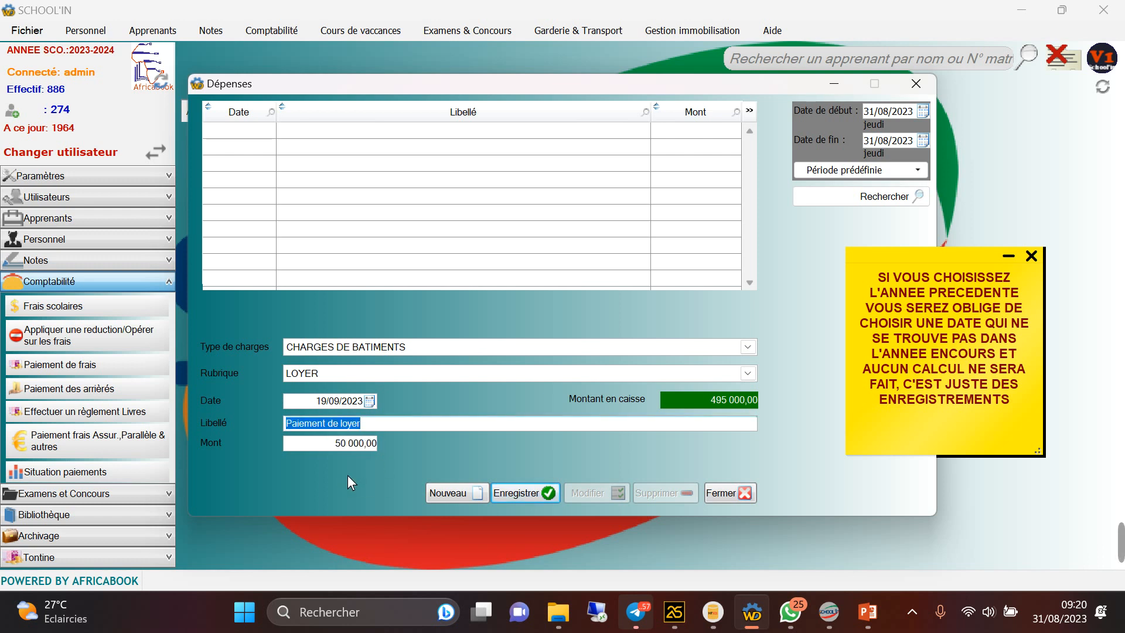
{"action": "left_click", "coordinate": [515, 497]}
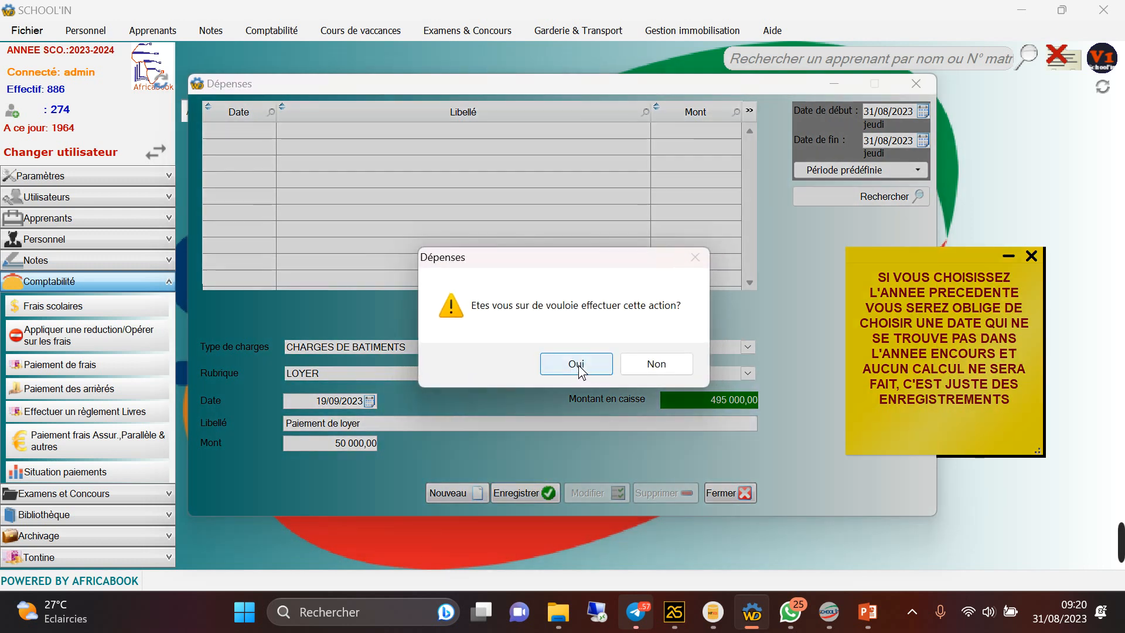
{"action": "left_click", "coordinate": [582, 365]}
{"action": "left_click", "coordinate": [602, 365]}
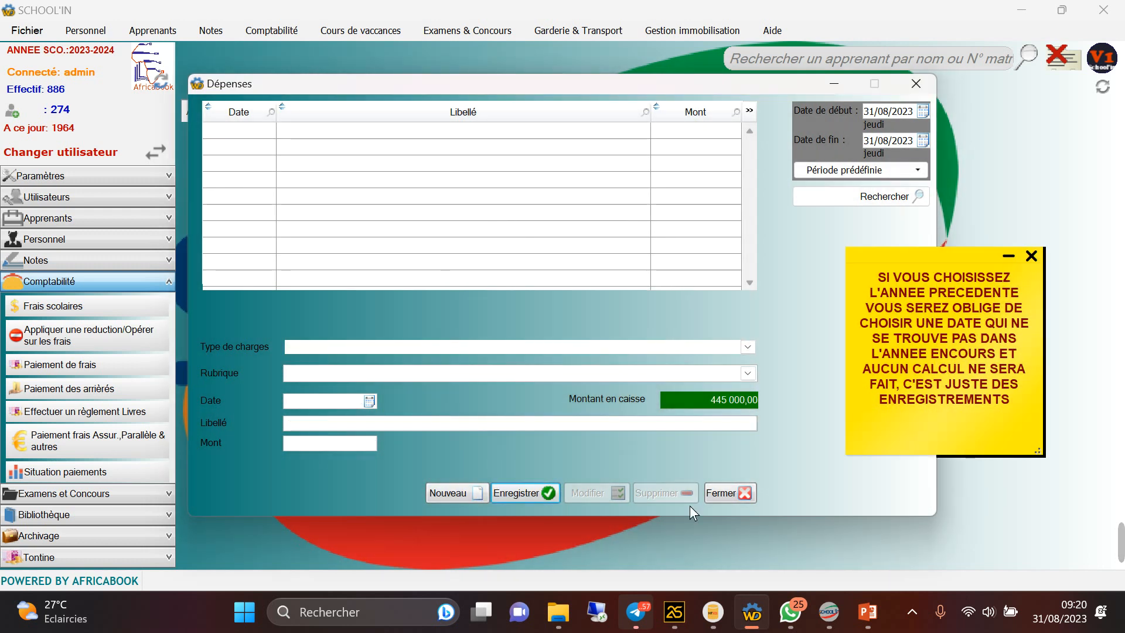
{"action": "left_click", "coordinate": [736, 493]}
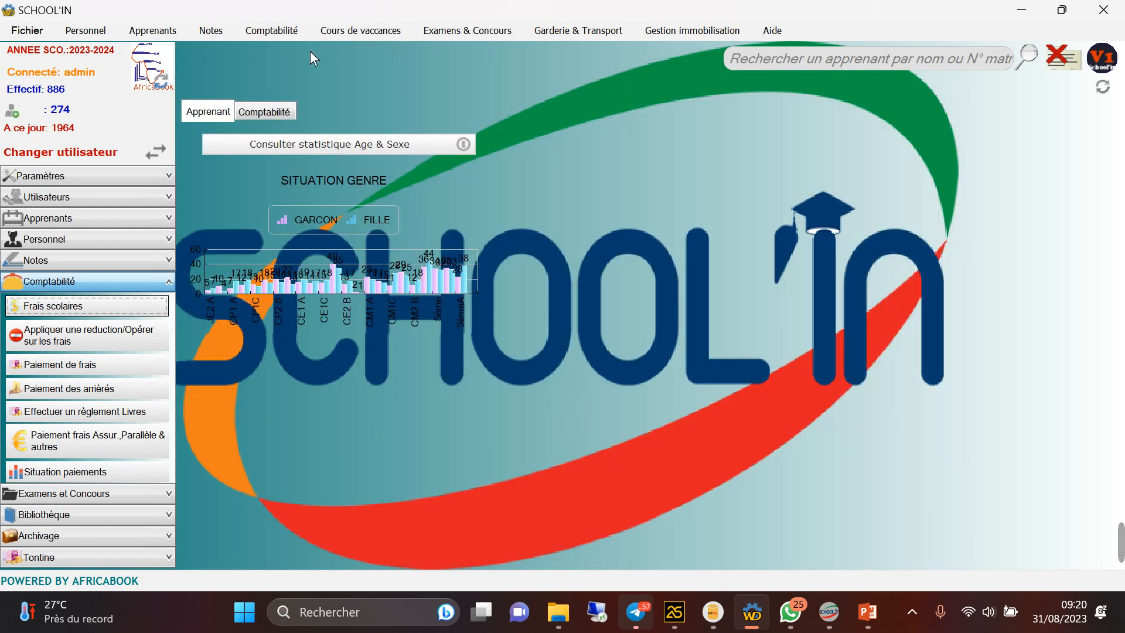
Open the expense statement (Etat des dépenses) and list the expenses with the end date set to 30/09/2023
{"action": "left_click", "coordinate": [278, 33]}
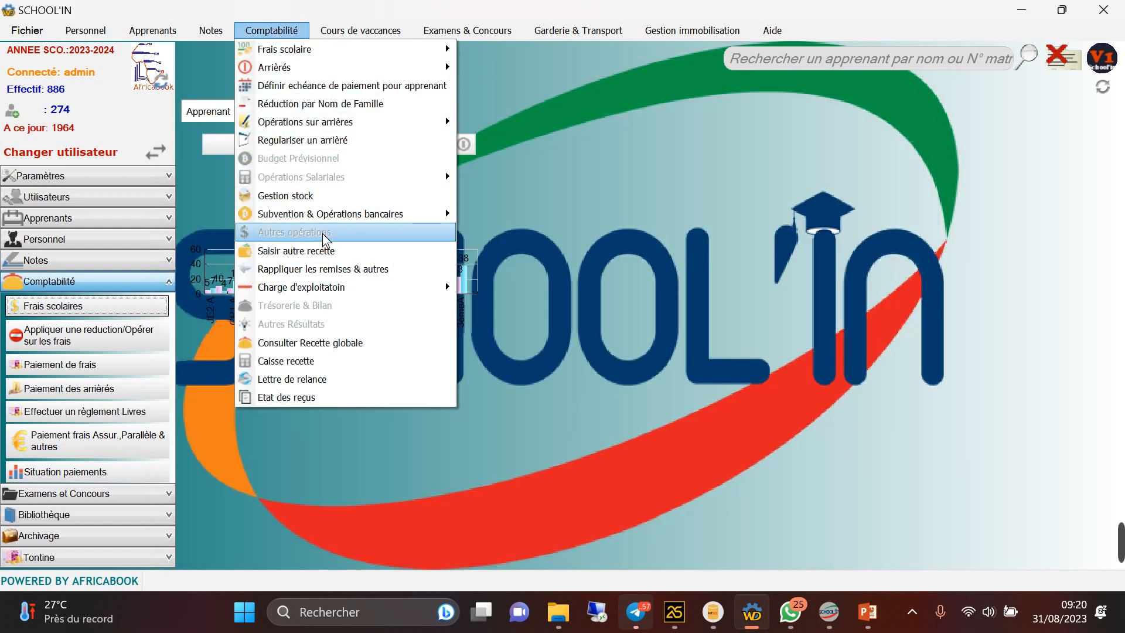
{"action": "mouse_move", "coordinate": [340, 214]}
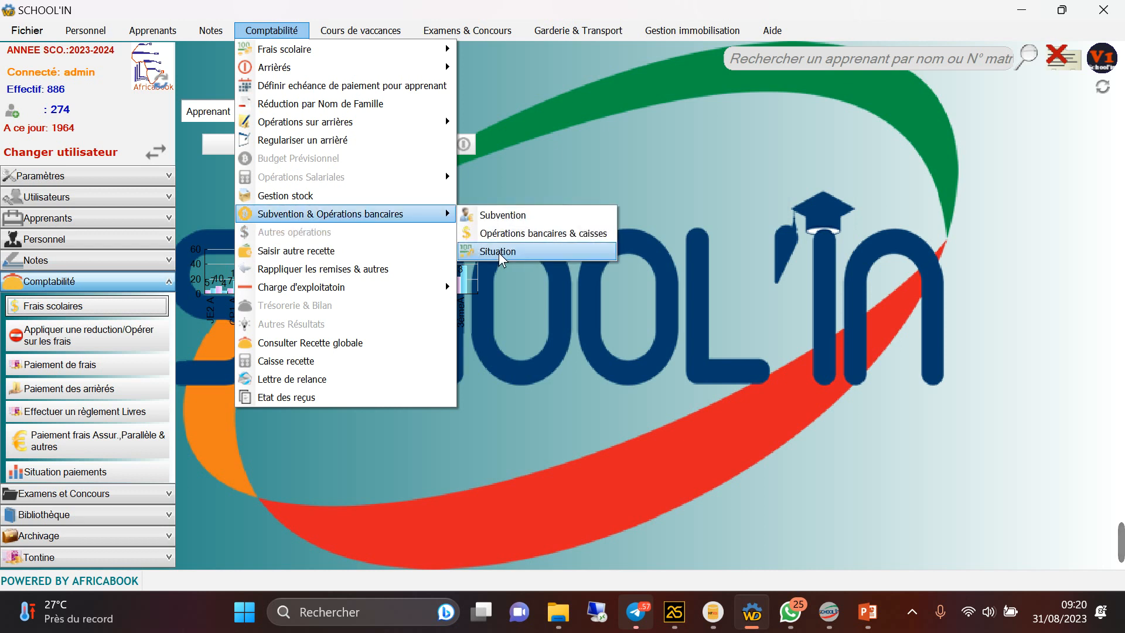
{"action": "mouse_move", "coordinate": [352, 287]}
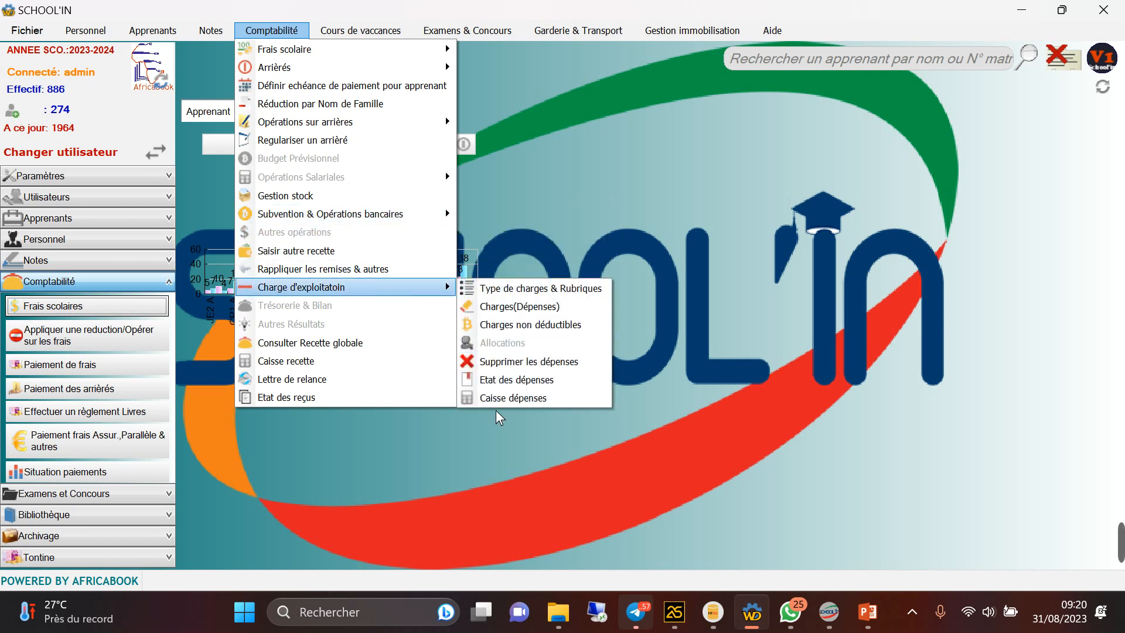
{"action": "left_click", "coordinate": [490, 381]}
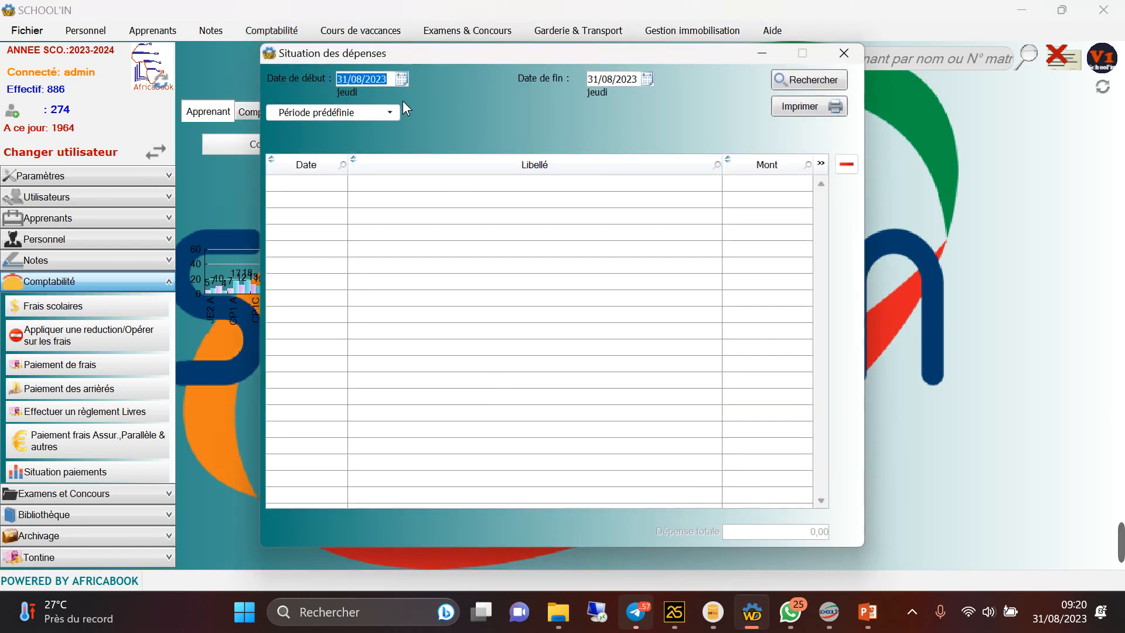
{"action": "left_click", "coordinate": [641, 81]}
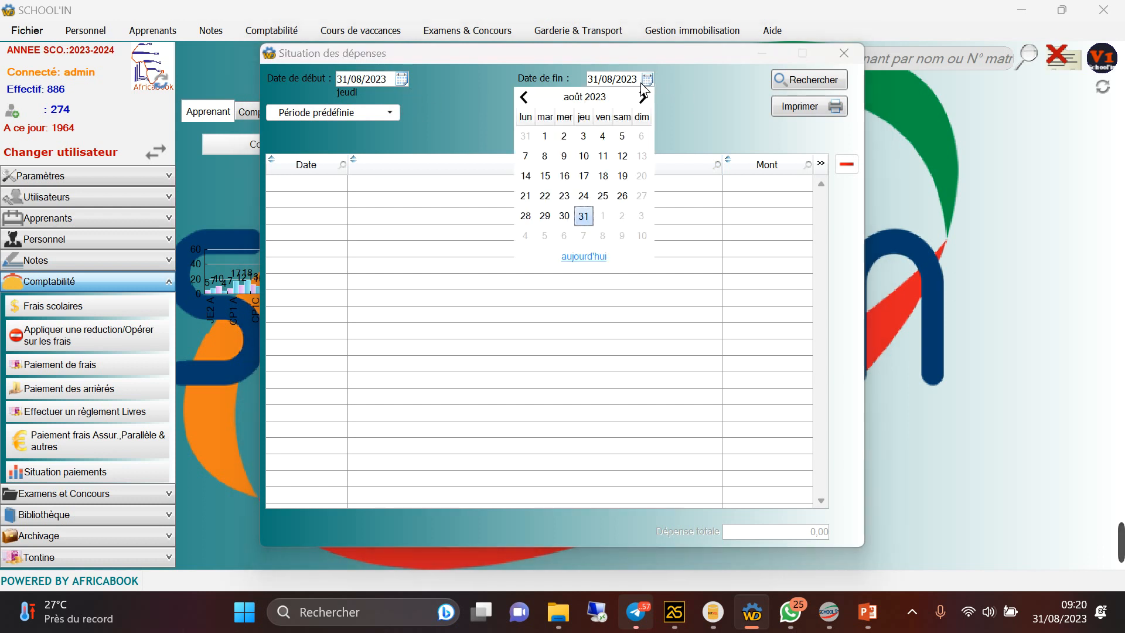
{"action": "left_click", "coordinate": [644, 97]}
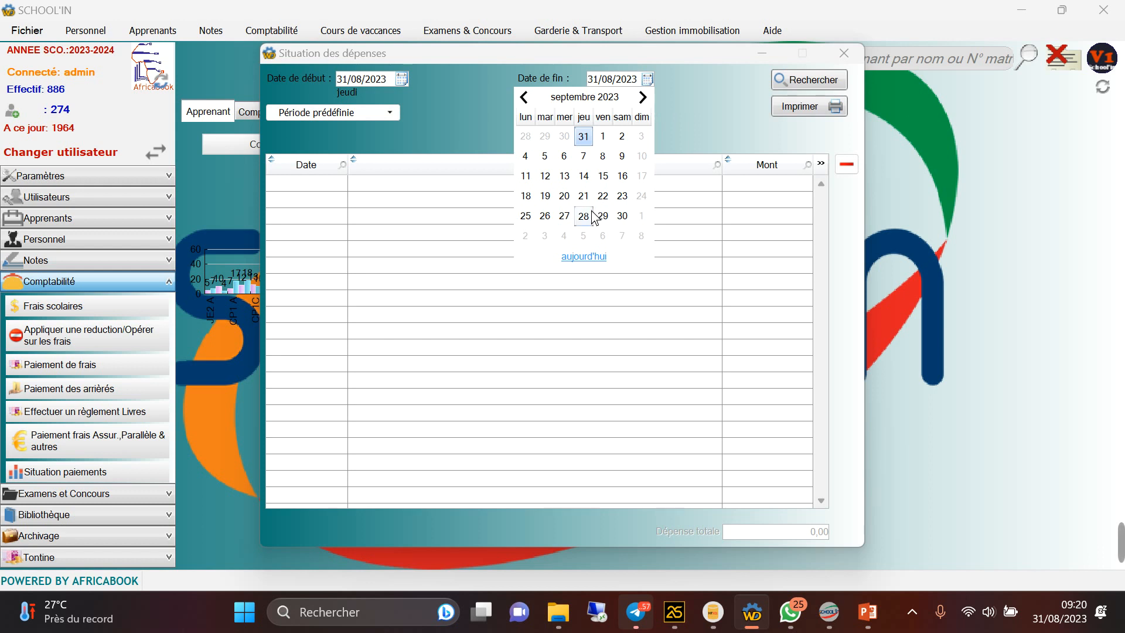
{"action": "left_click", "coordinate": [619, 222]}
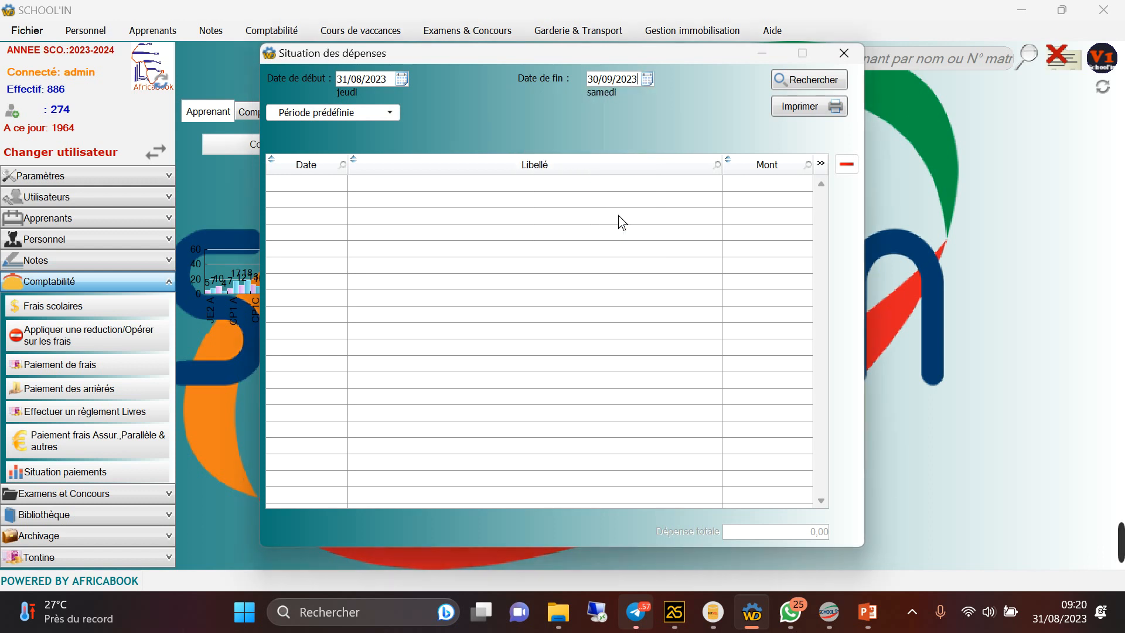
{"action": "left_click", "coordinate": [809, 81]}
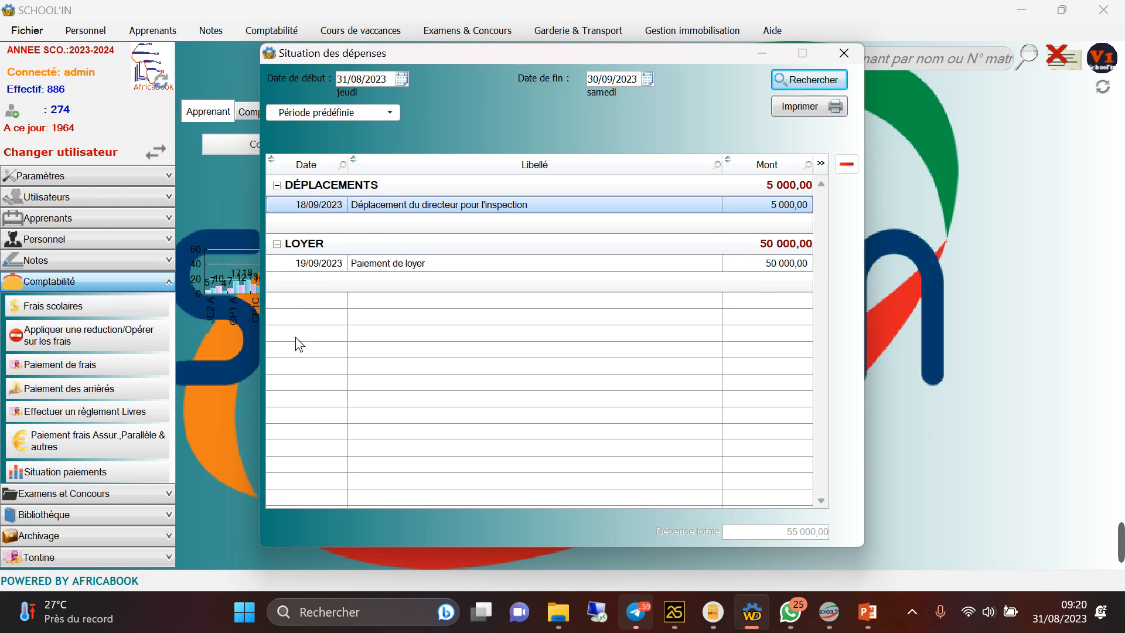
Preview the expense statement's print layout with MODEL 1, then close the preview
{"action": "left_click", "coordinate": [808, 101]}
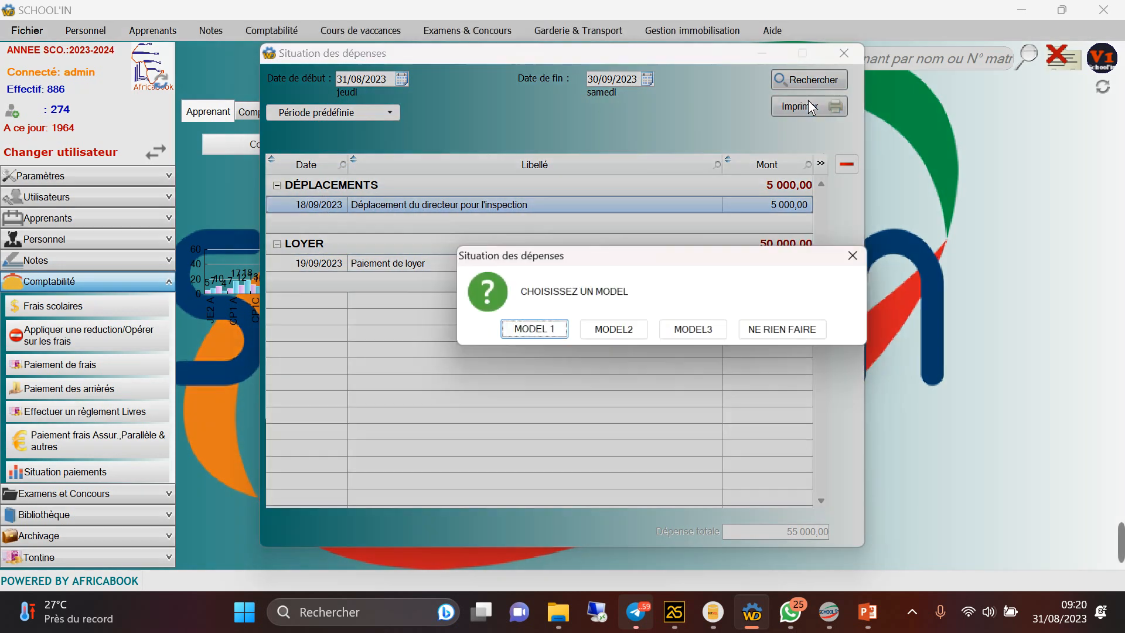
{"action": "left_click_drag", "start_coordinate": [620, 255], "coordinate": [473, 224]}
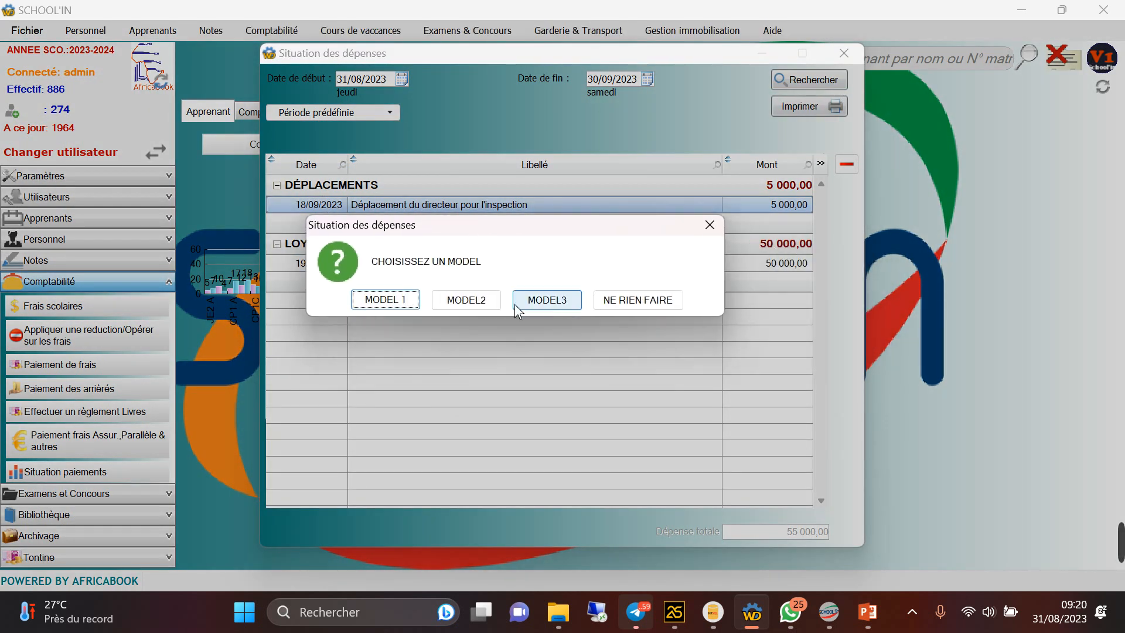
{"action": "left_click", "coordinate": [386, 300]}
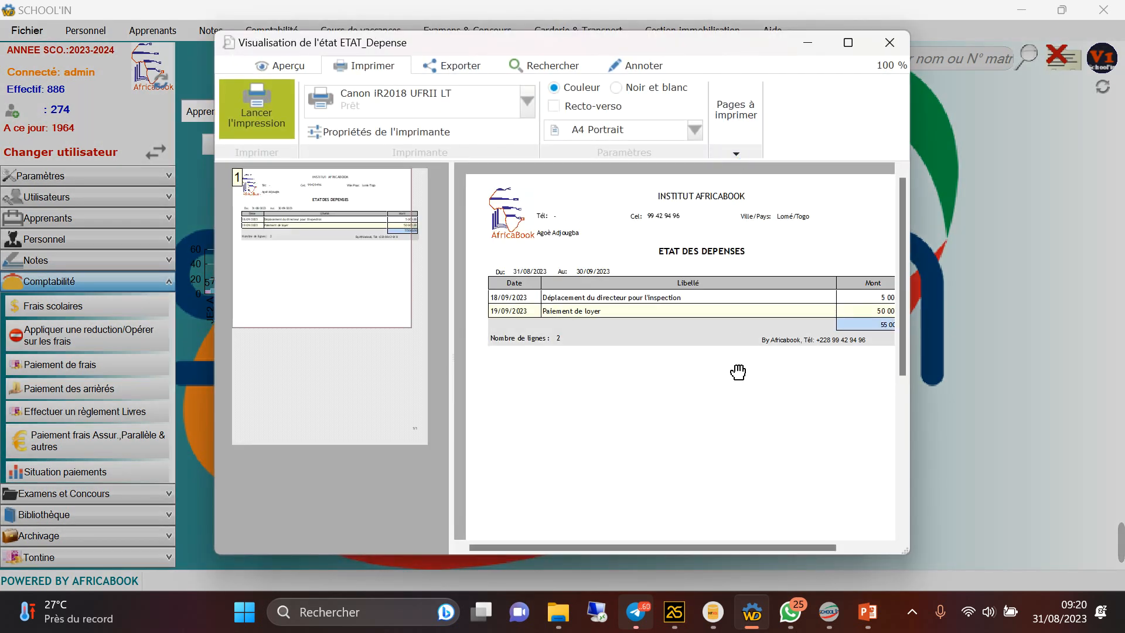
{"action": "left_click", "coordinate": [890, 42]}
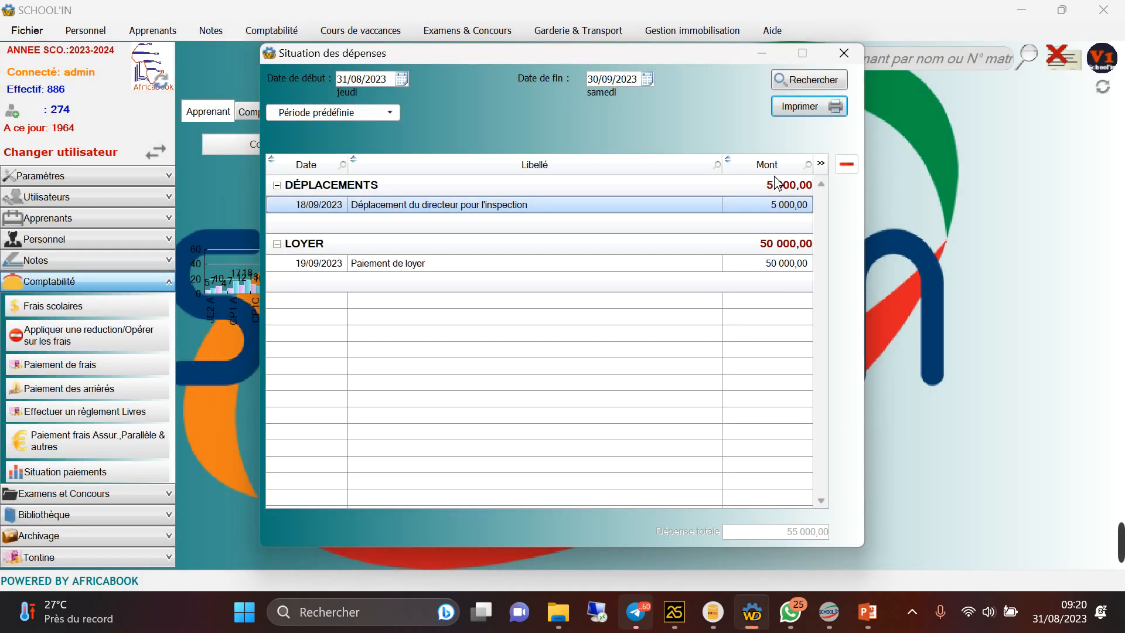
Preview the expense statement's print layout with MODEL2 and close the preview
{"action": "left_click", "coordinate": [796, 115]}
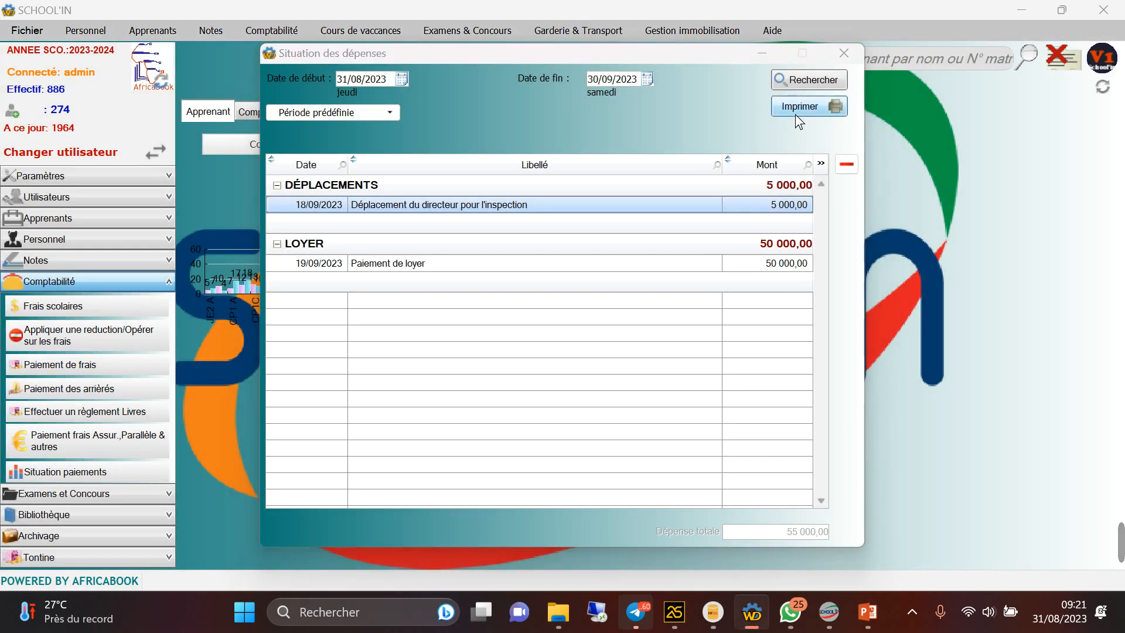
{"action": "left_click", "coordinate": [614, 326]}
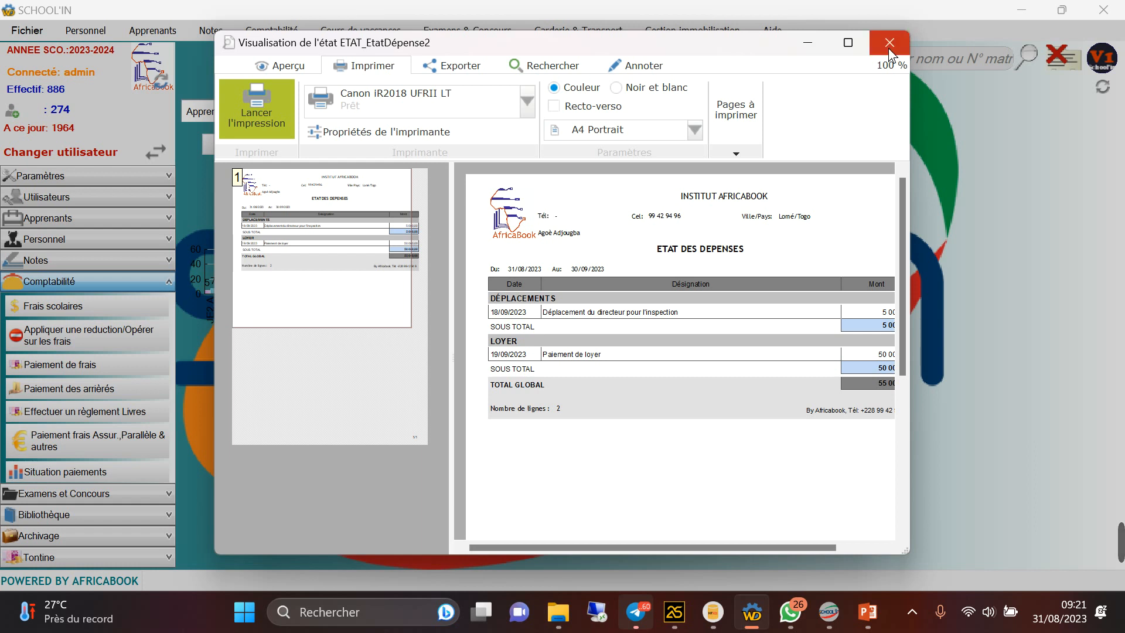
{"action": "left_click", "coordinate": [889, 42]}
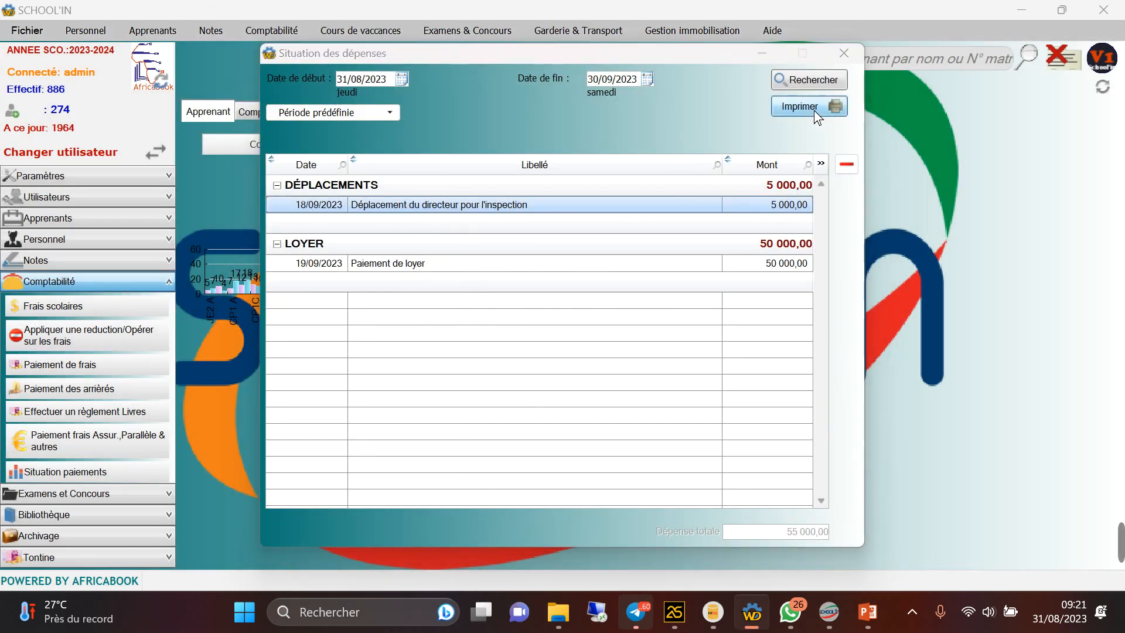
Preview the expense statement with MODEL3 in a maximized window and close the preview
{"action": "left_click", "coordinate": [814, 110]}
{"action": "left_click", "coordinate": [684, 327]}
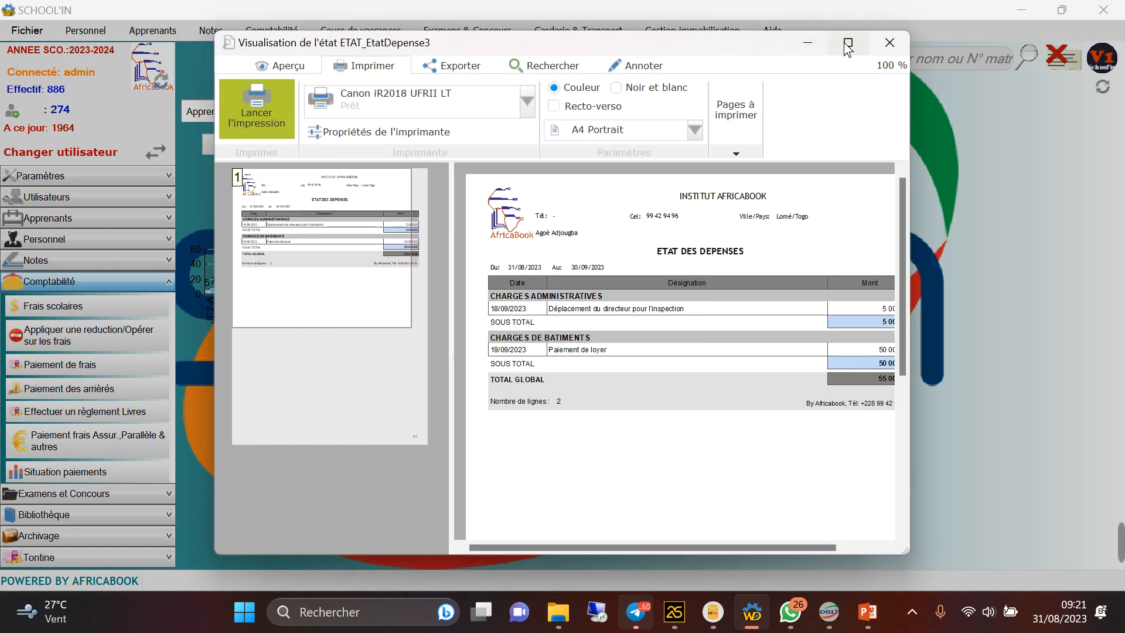
{"action": "left_click", "coordinate": [847, 43]}
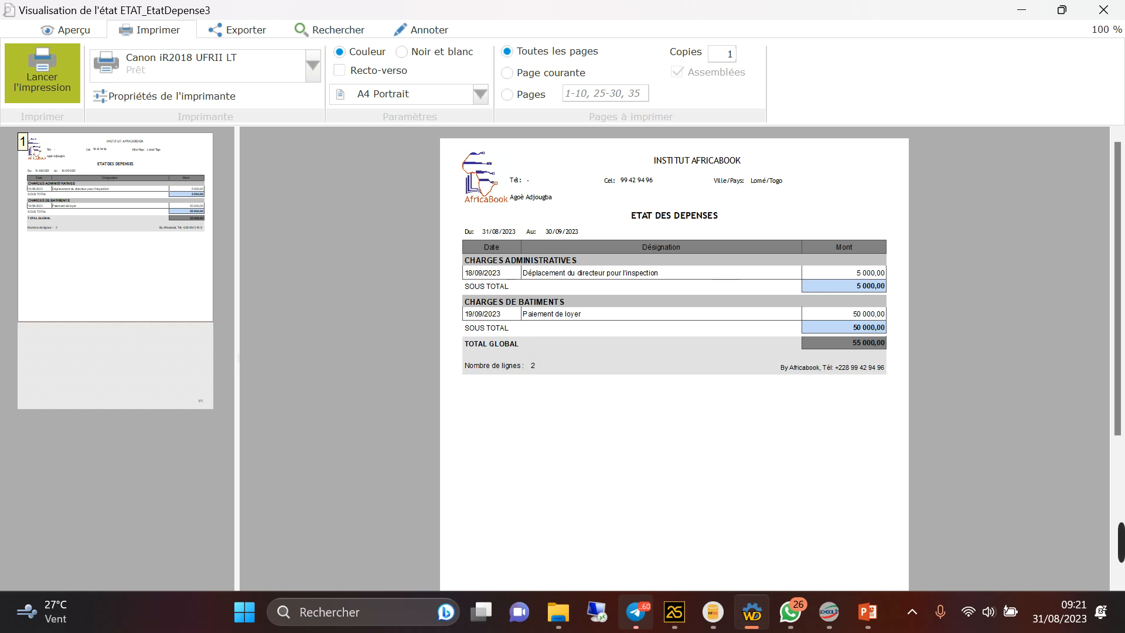
{"action": "left_click", "coordinate": [1104, 10]}
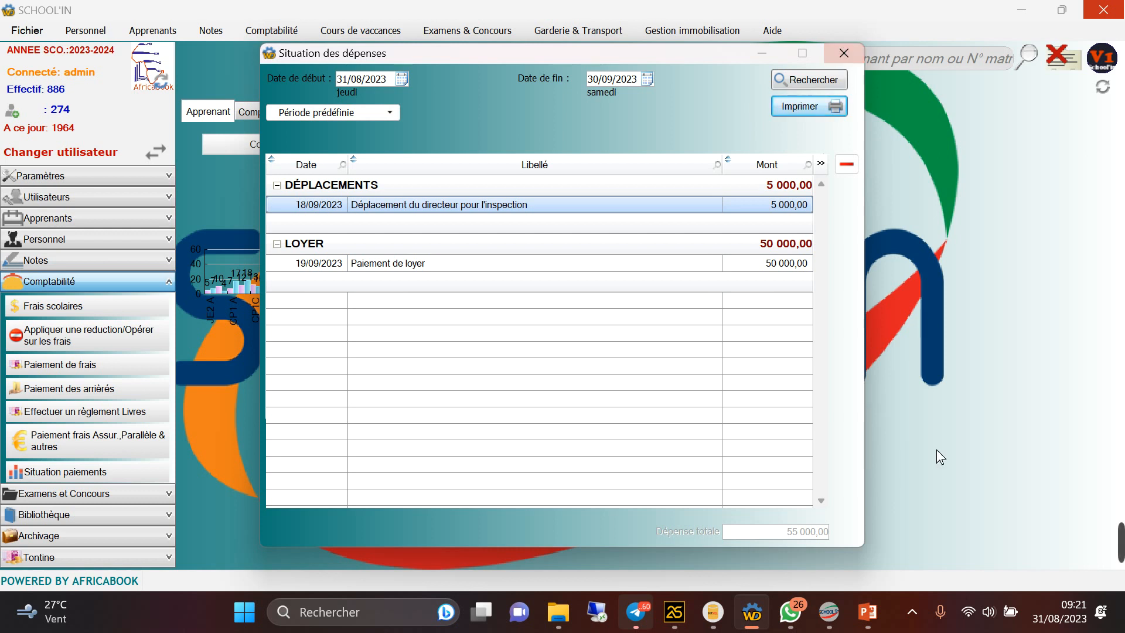
{"action": "left_click", "coordinate": [910, 619]}
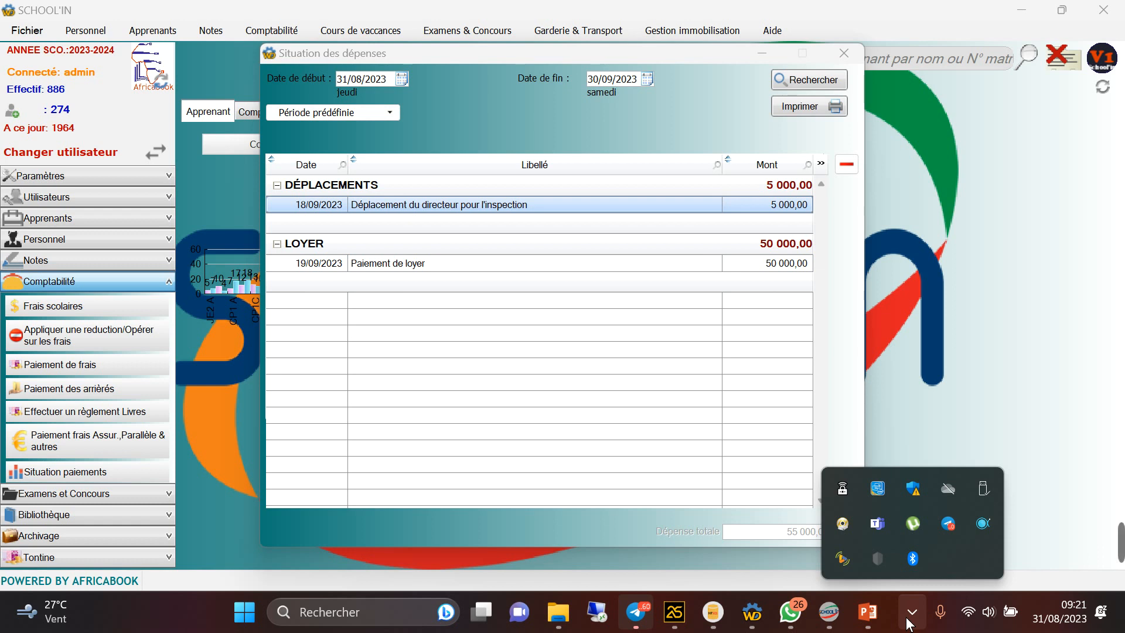
{"action": "right_click", "coordinate": [984, 522]}
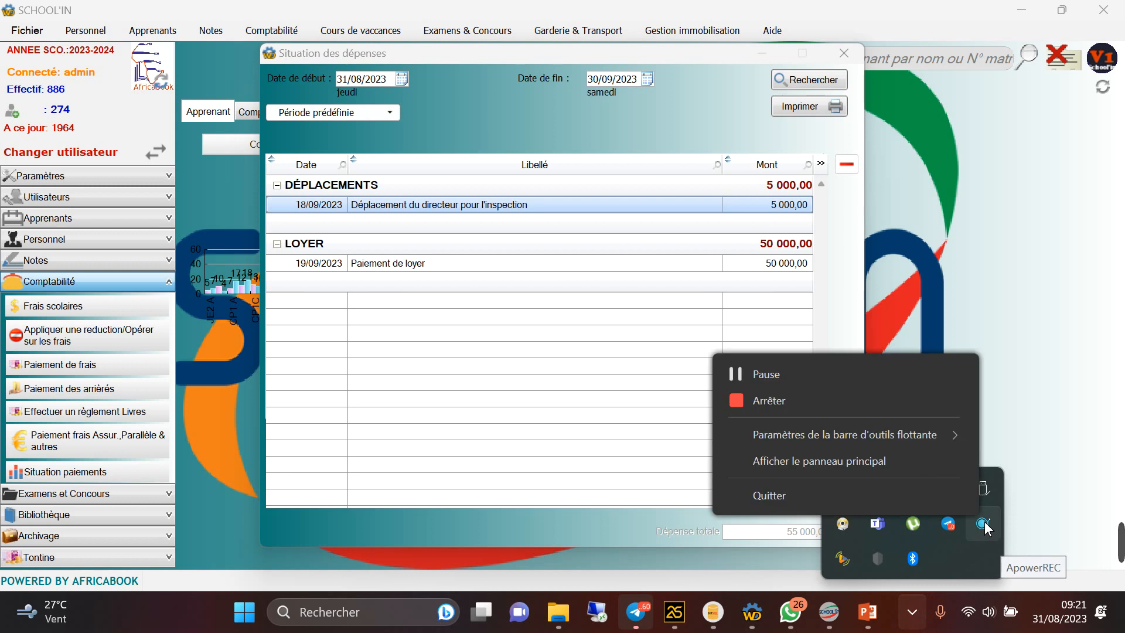